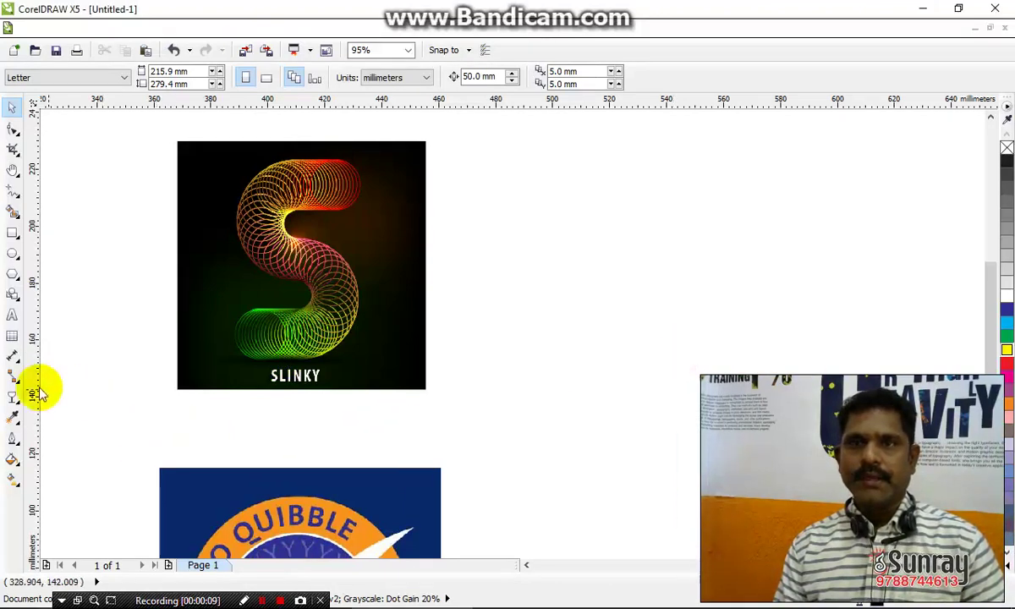
pyautogui.click(12, 394)
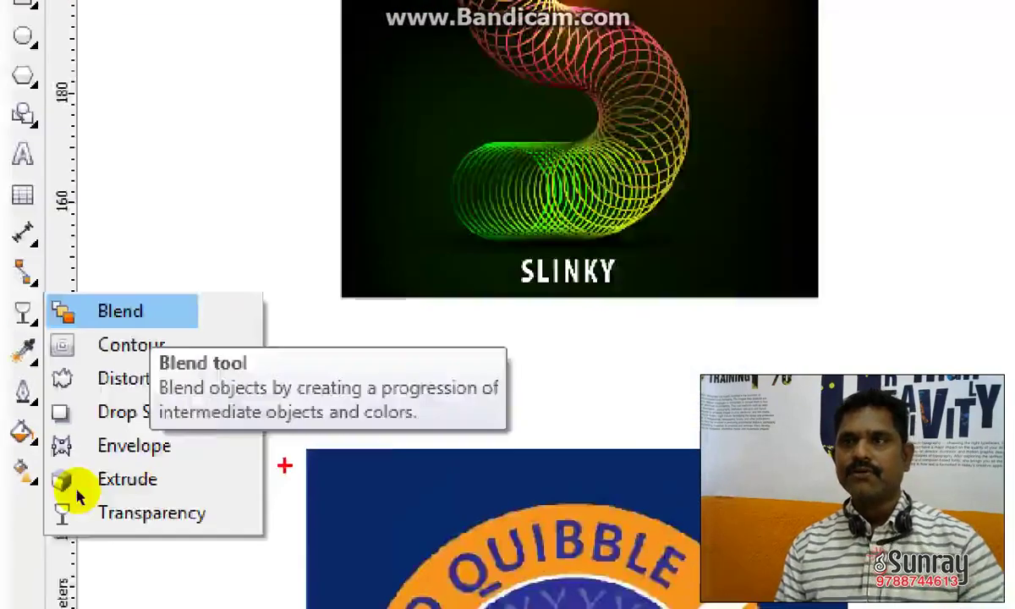
pyautogui.click(216, 584)
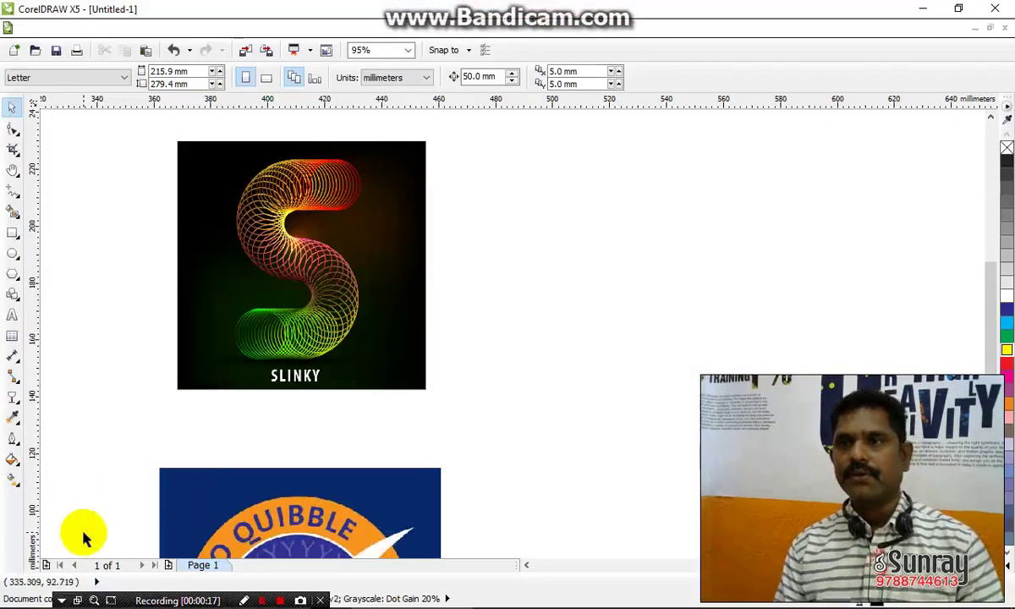
pyautogui.click(367, 286)
pyautogui.click(367, 288)
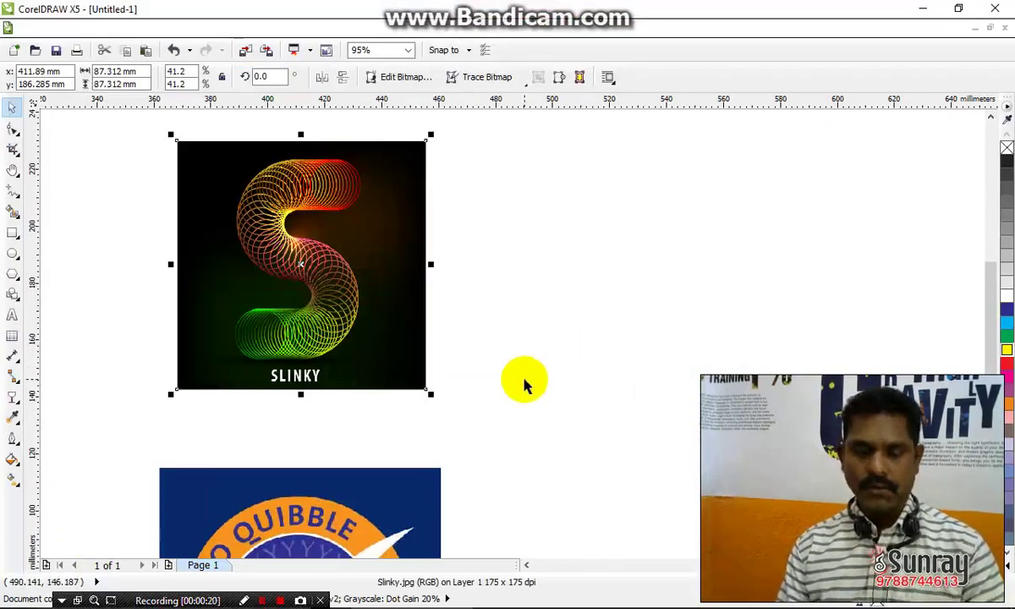
pyautogui.press('h')
pyautogui.moveTo(531, 363); pyautogui.dragTo(503, 385)
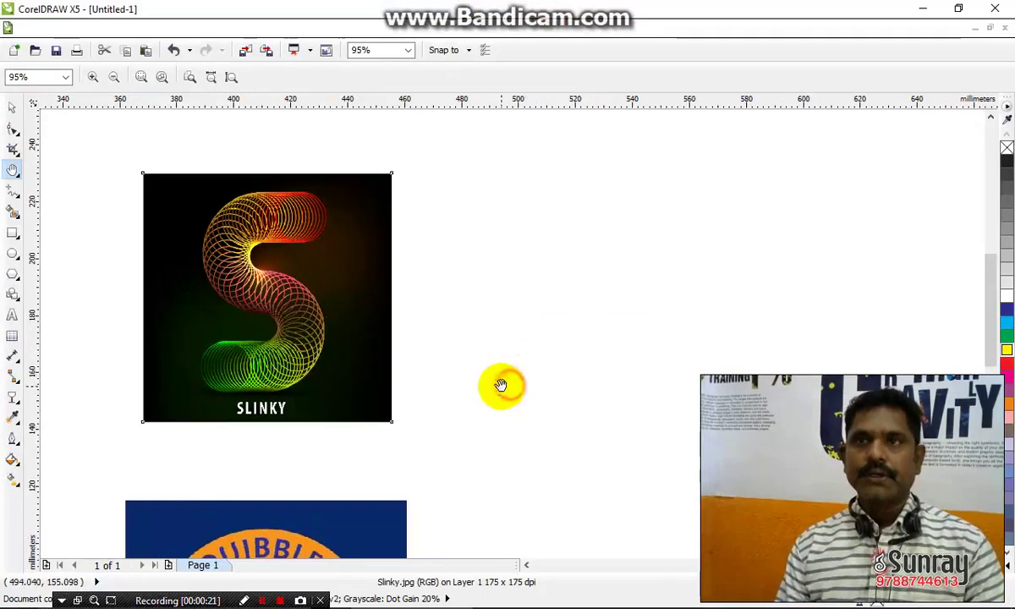
pyautogui.click(13, 405)
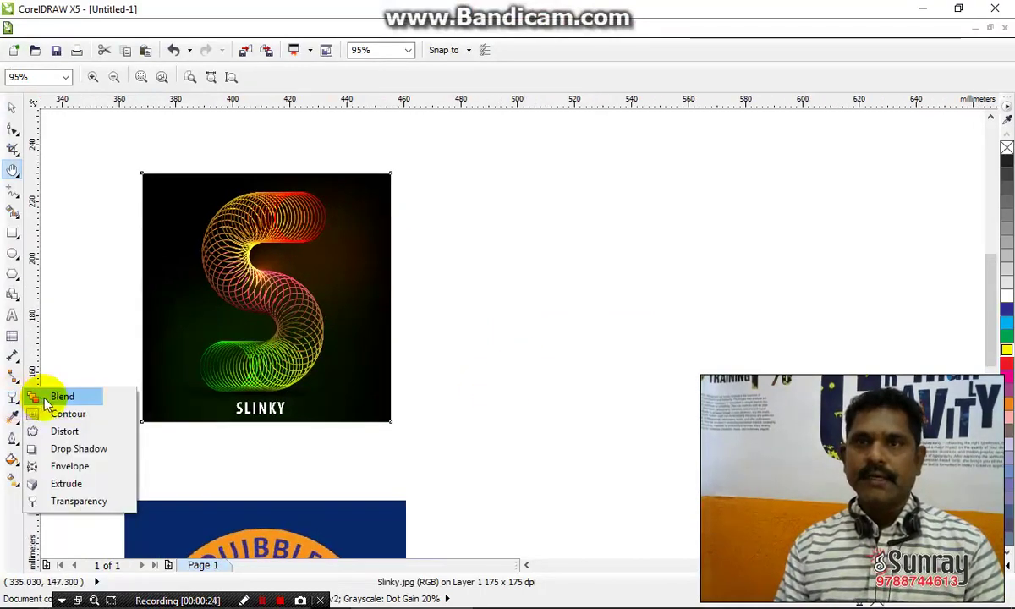
pyautogui.click(616, 385)
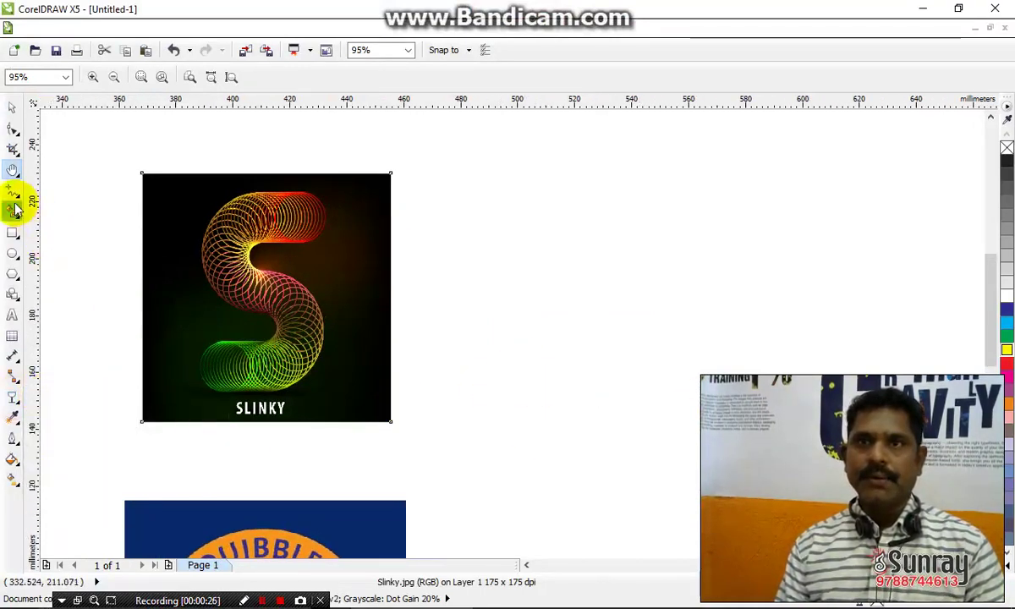
# - Draw a circle about 11.7 mm in diameter beside the Slinky picture, with an equal copy vertically aligned about 70 mm apart
pyautogui.click(12, 253)
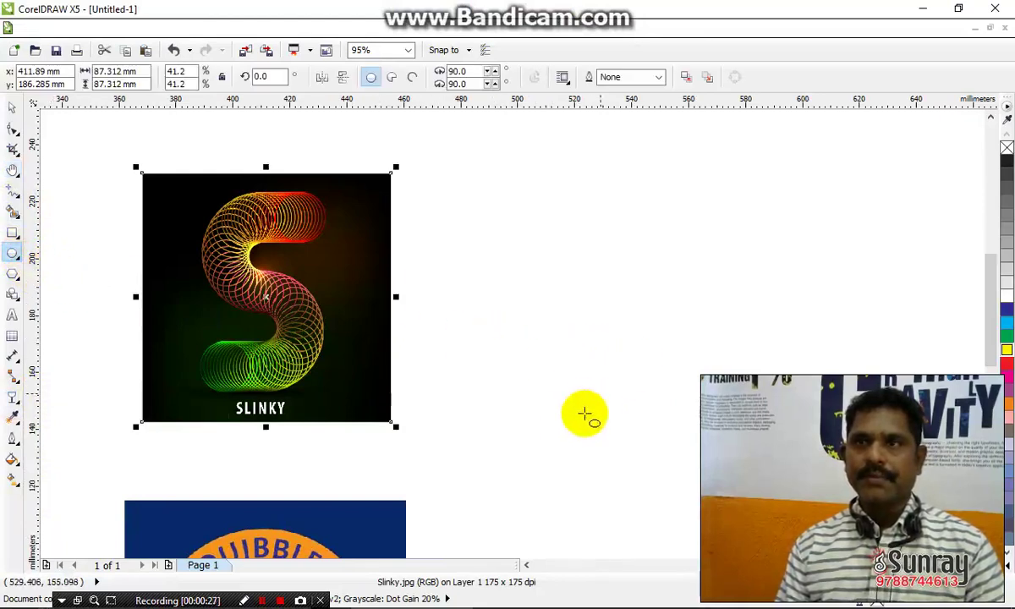
pyautogui.moveTo(567, 421); pyautogui.dragTo(576, 223)
pyautogui.press('space')
pyautogui.keyDown('shift'); pyautogui.click(571, 435); pyautogui.keyUp('shift')
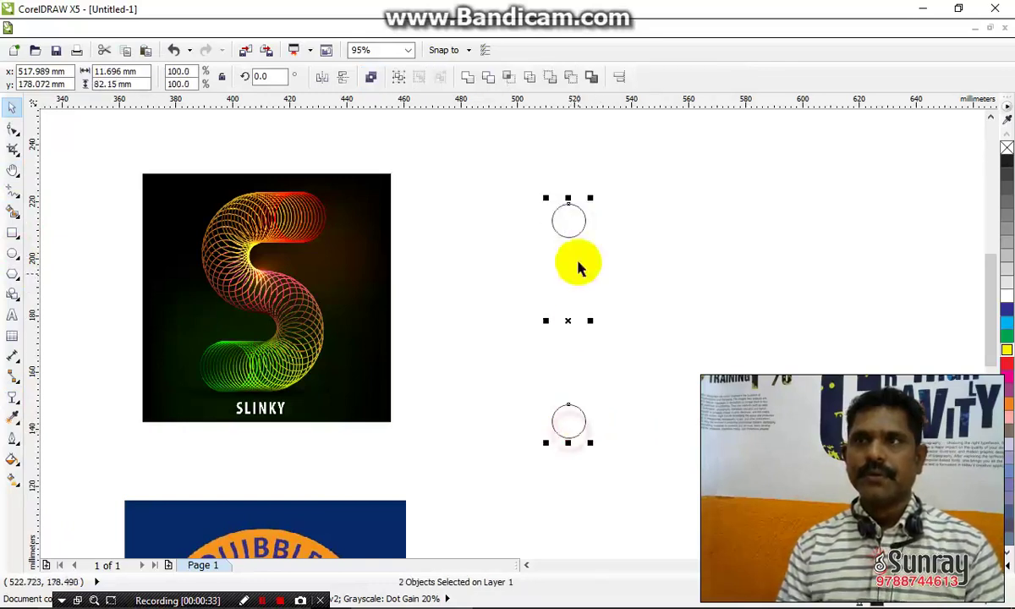
# - Give the upper circle a red outline and the lower circle a green outline, and select both circles
pyautogui.click(586, 422)
pyautogui.click(570, 222)
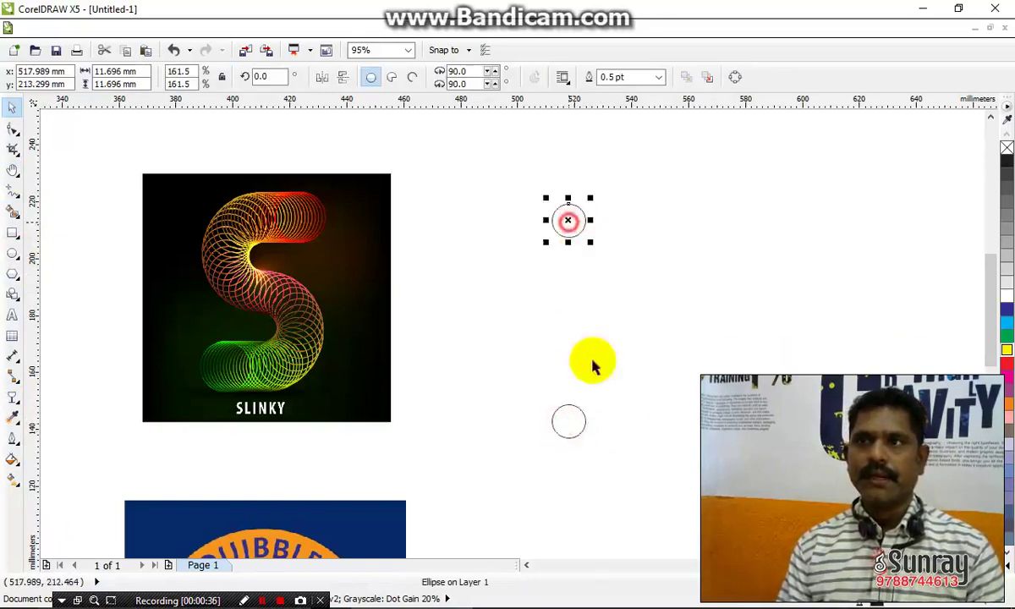
pyautogui.click(569, 424)
pyautogui.click(572, 221)
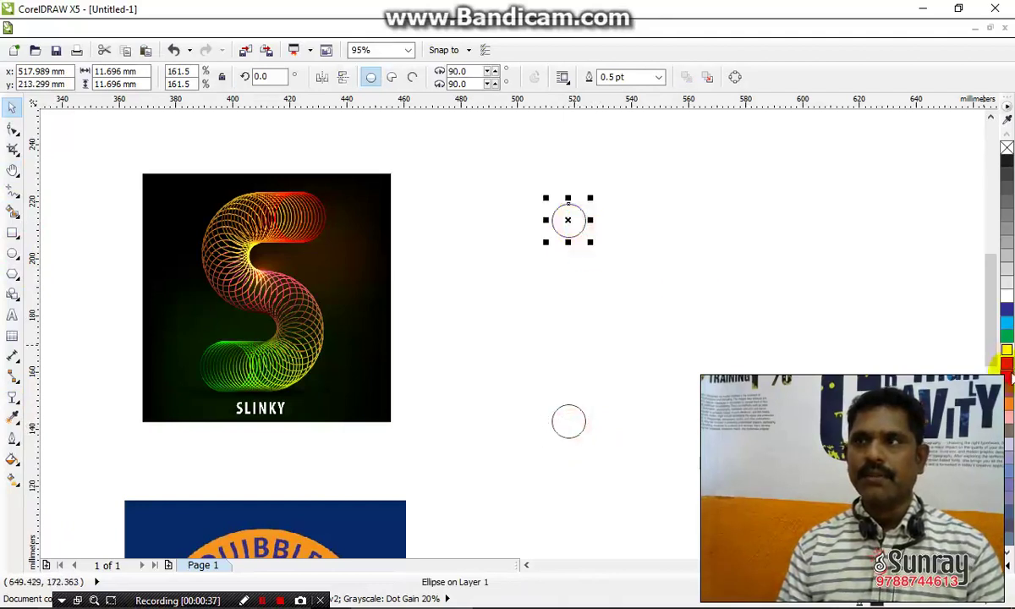
pyautogui.click(552, 416)
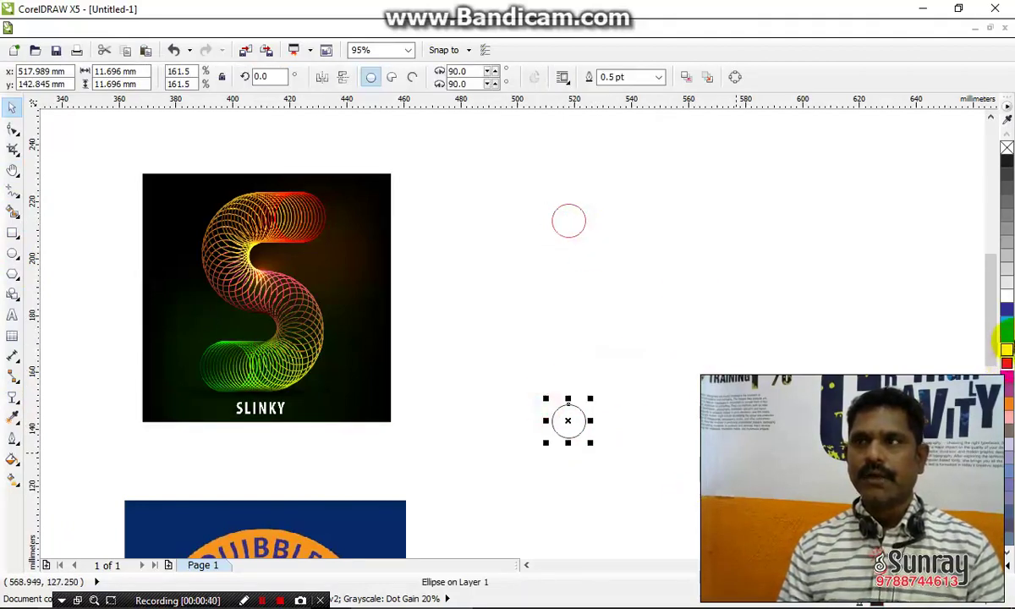
pyautogui.rightClick(1006, 337)
pyautogui.click(694, 412)
pyautogui.moveTo(526, 471); pyautogui.dragTo(598, 376)
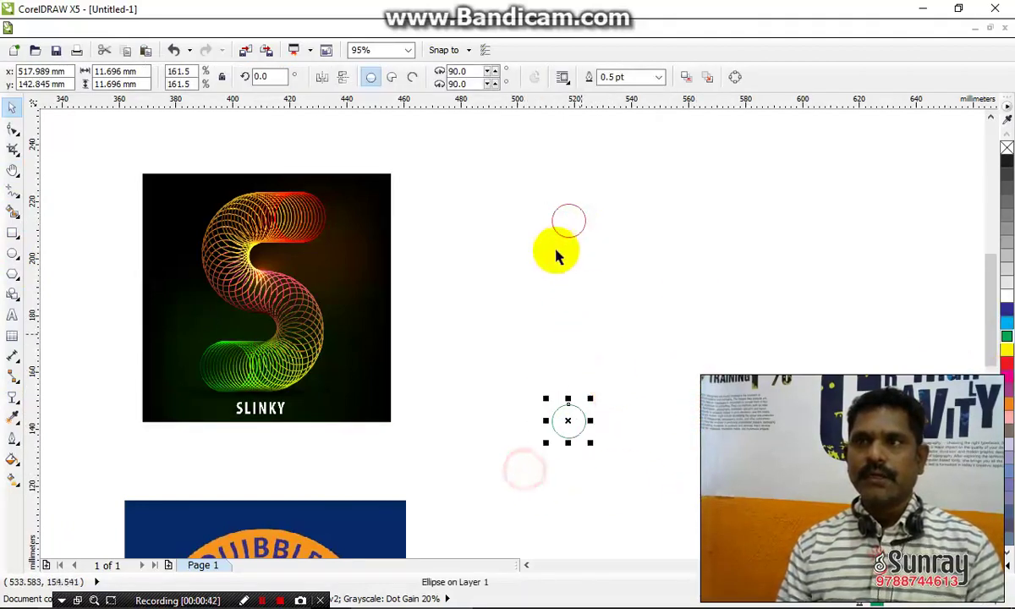
pyautogui.keyDown('shift'); pyautogui.click(572, 235); pyautogui.keyUp('shift')
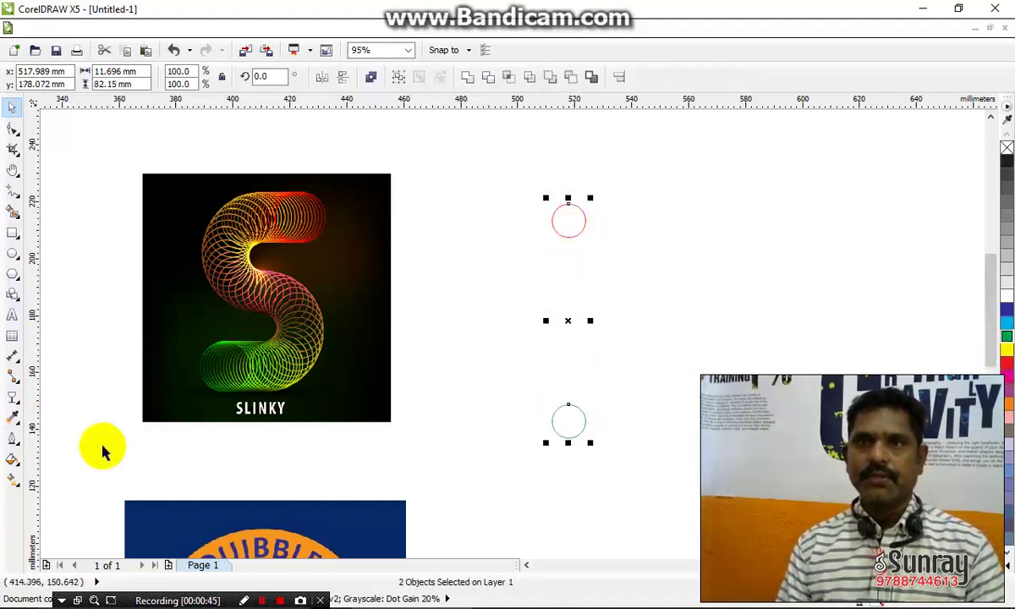
pyautogui.click(14, 398)
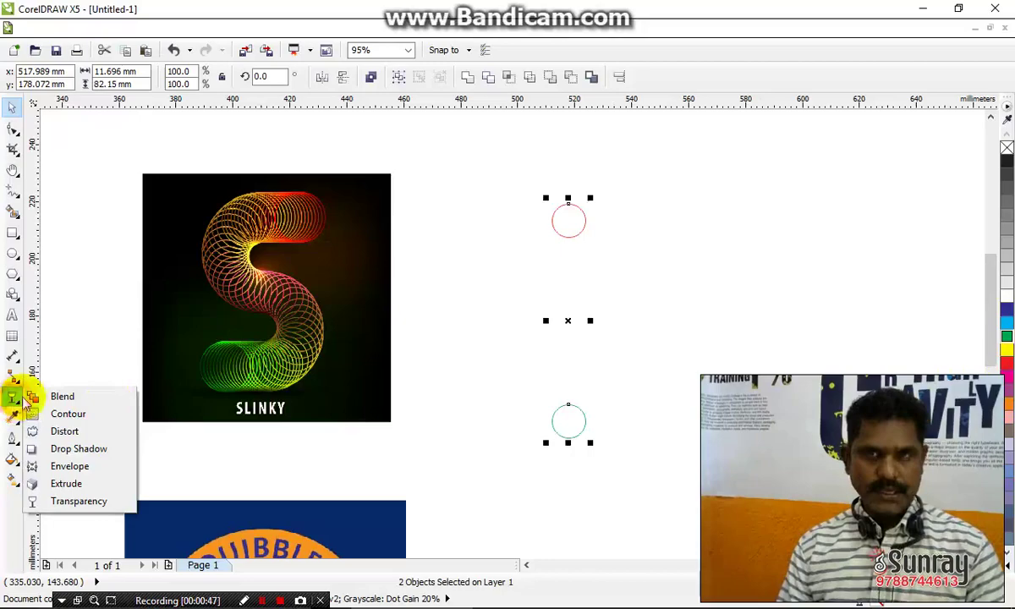
pyautogui.hotkey('ctrl', '1')
pyautogui.click(101, 404)
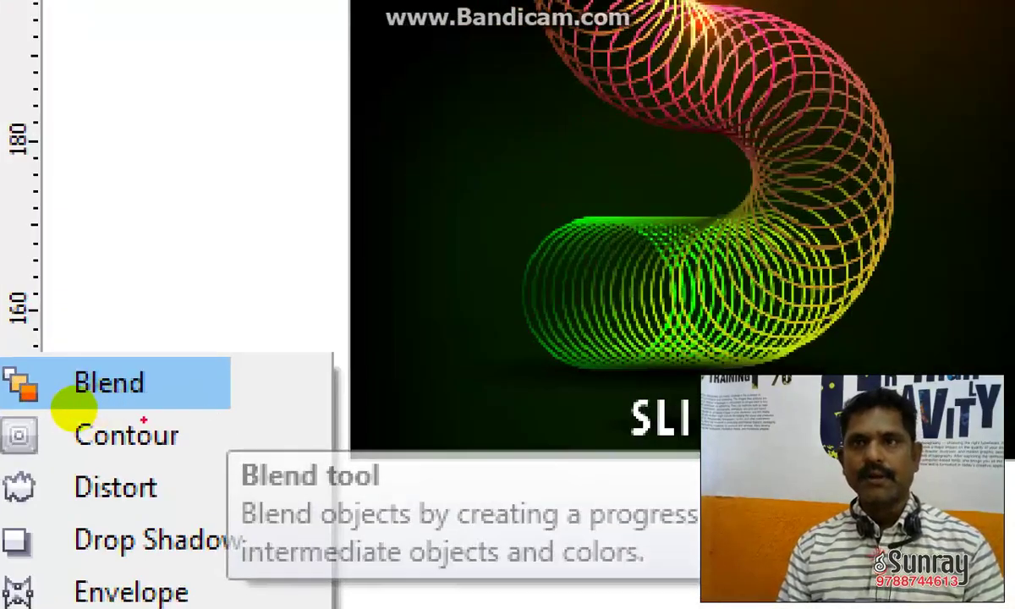
pyautogui.moveTo(76, 406); pyautogui.dragTo(196, 395)
pyautogui.press('Escape')
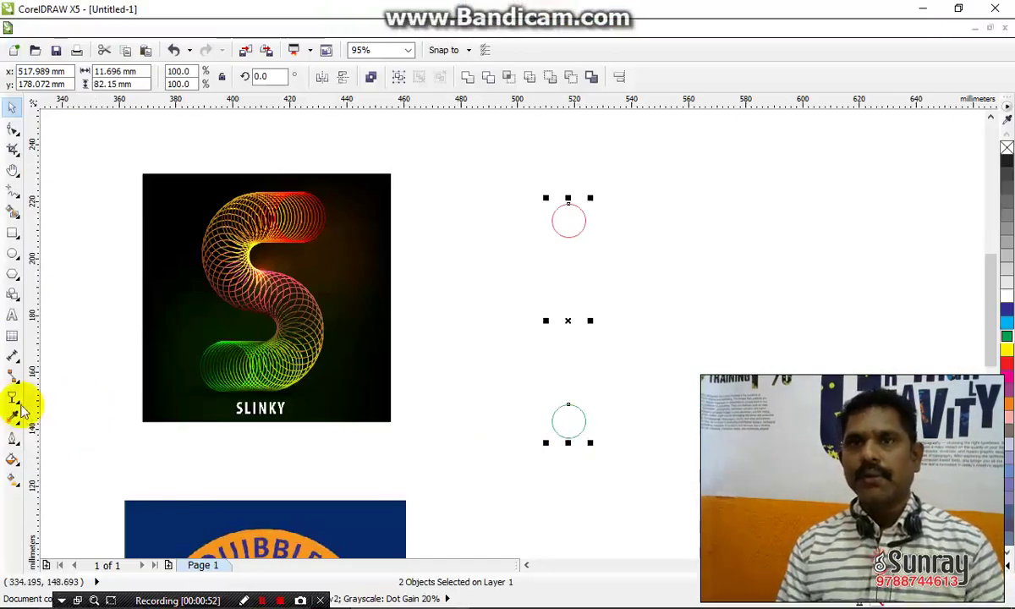
# - Blend the lower green circle into the upper red circle with the Blend tool, using 150 steps
pyautogui.click(13, 397)
pyautogui.moveTo(568, 420); pyautogui.dragTo(568, 232)
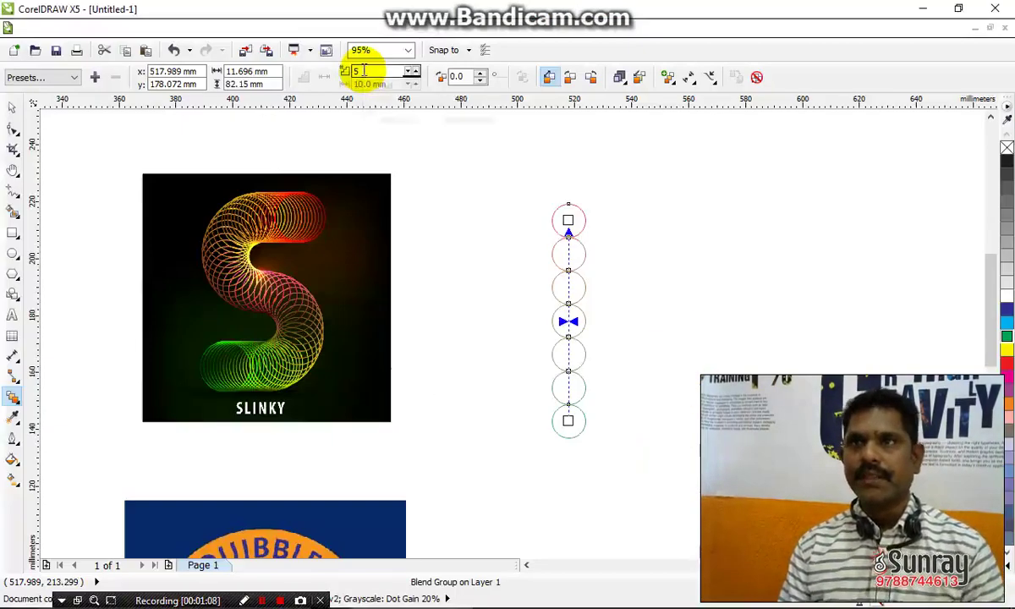
pyautogui.moveTo(368, 148); pyautogui.dragTo(111, 305)
pyautogui.write('15')
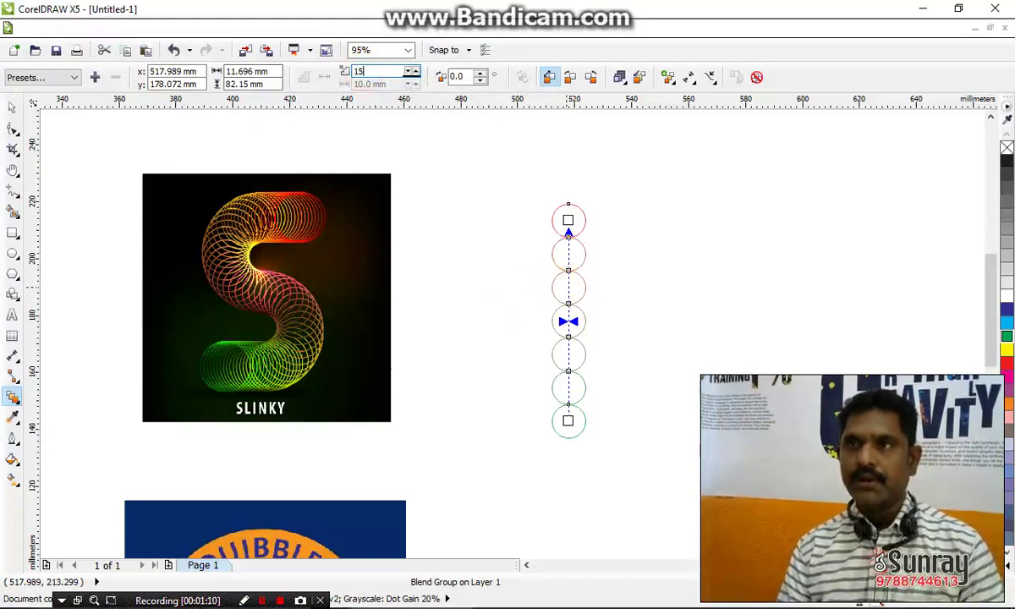
pyautogui.write('0')
pyautogui.press('Return')
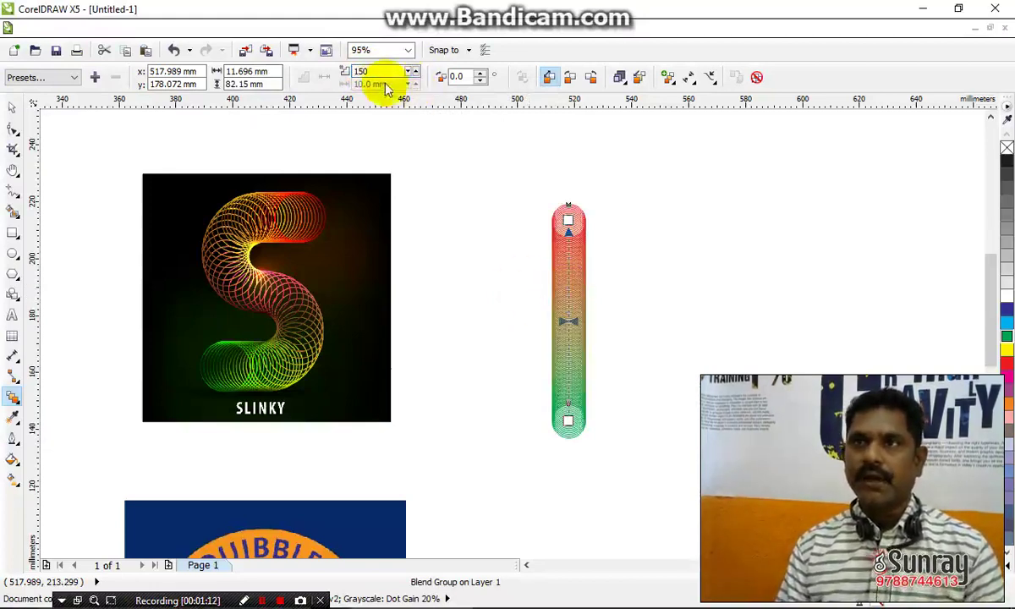
# - Set the number of blend steps between the two circles to 100
pyautogui.moveTo(372, 72); pyautogui.dragTo(222, 73)
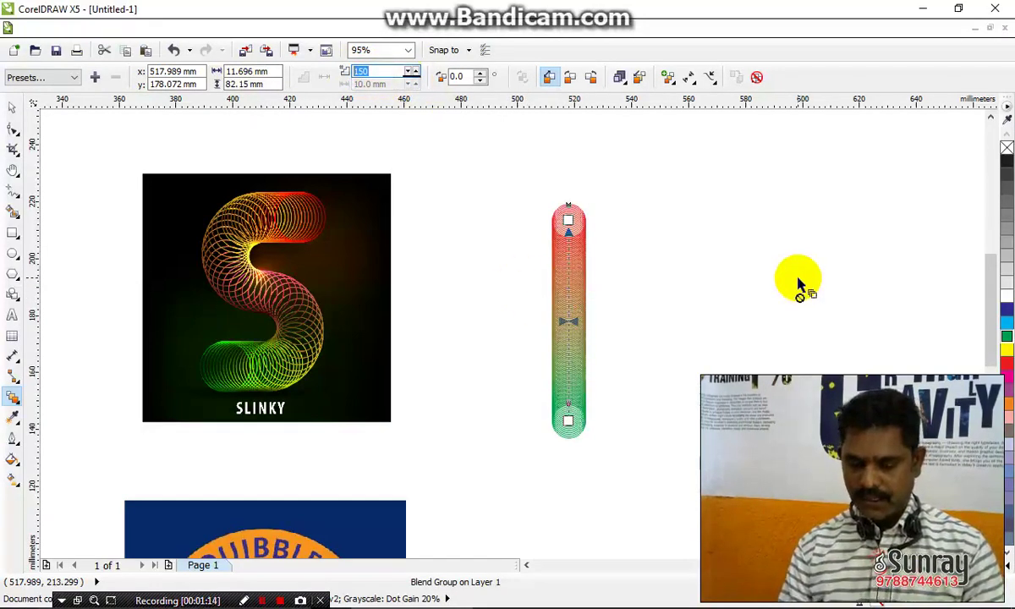
pyautogui.write('100')
pyautogui.press('Return')
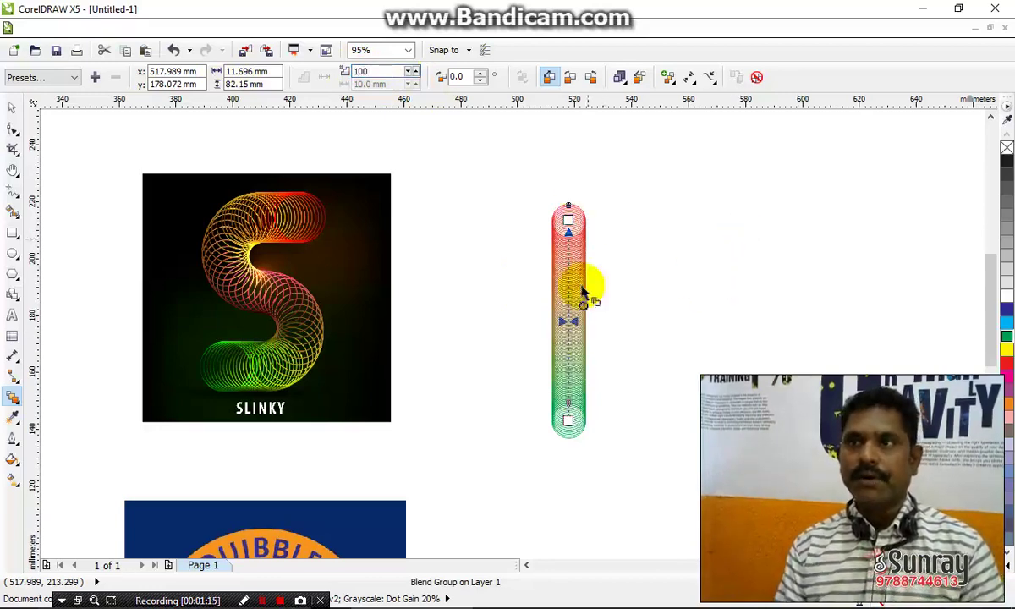
# - Draw a freehand S-shaped curve about 40 mm wide and 60 mm high beside the circle blend
pyautogui.click(12, 192)
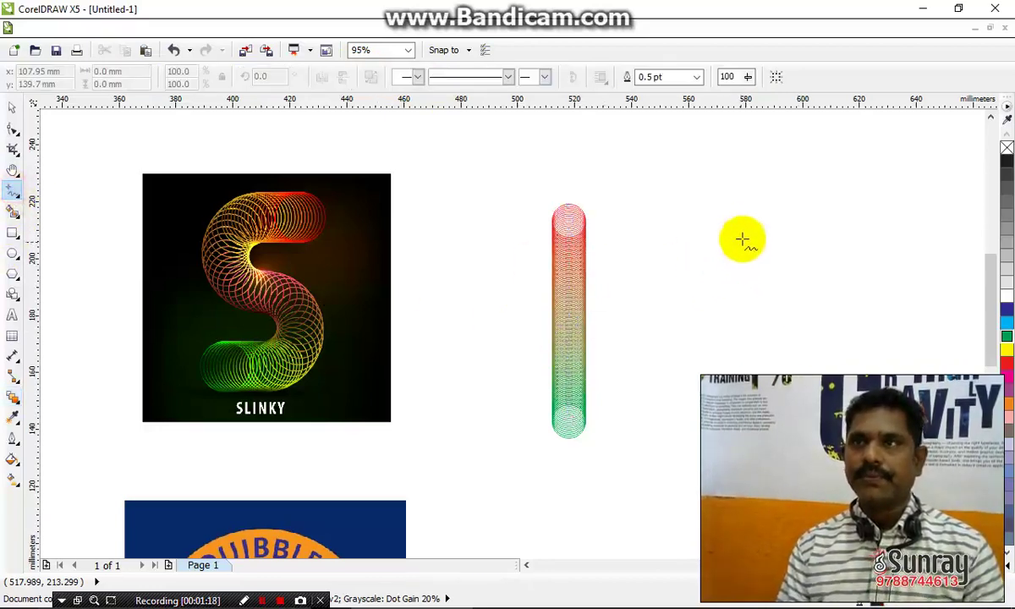
pyautogui.moveTo(744, 214)
pyautogui.mouseDown()
pyautogui.moveTo(650, 225)
pyautogui.moveTo(646, 282)
pyautogui.moveTo(671, 292)
pyautogui.moveTo(723, 288)
pyautogui.moveTo(748, 303)
pyautogui.moveTo(754, 351)
pyautogui.moveTo(752, 370)
pyautogui.moveTo(647, 385)
pyautogui.mouseUp()
pyautogui.click(12, 108)
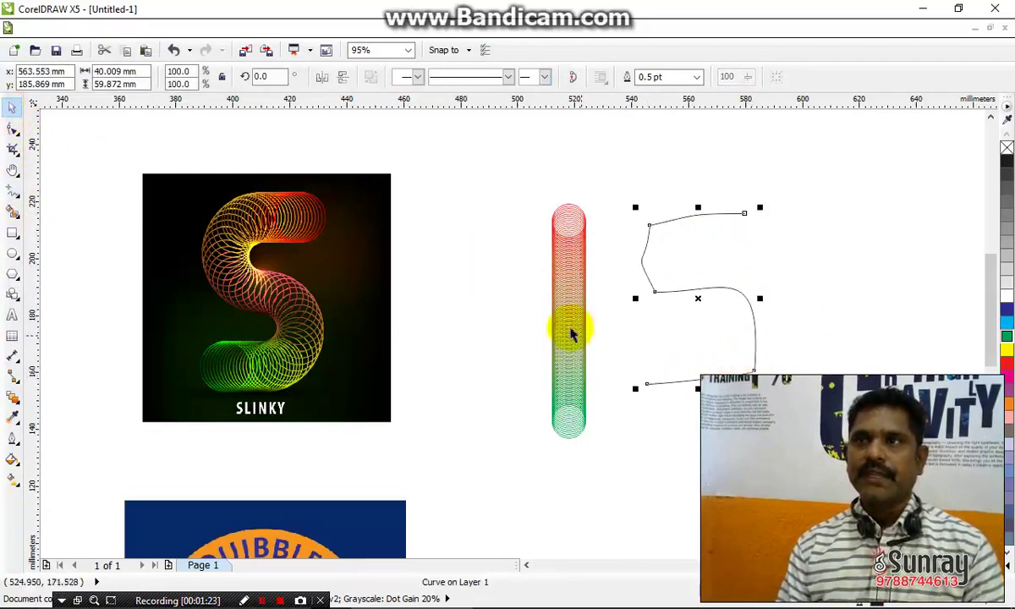
# - Attach the circle blend to the S-shaped curve as its new path
pyautogui.click(572, 335)
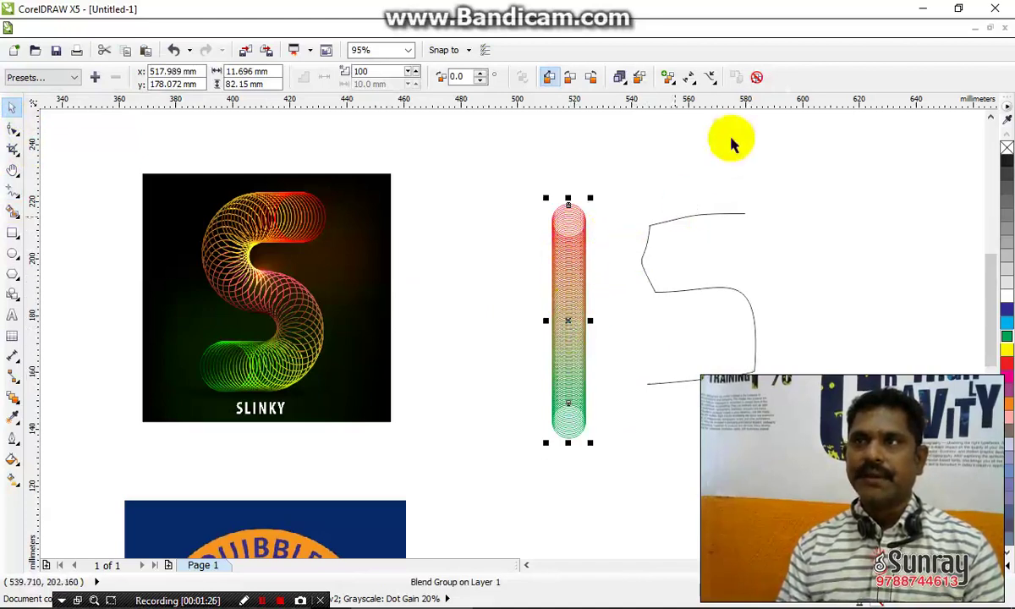
pyautogui.click(709, 78)
pyautogui.click(571, 292)
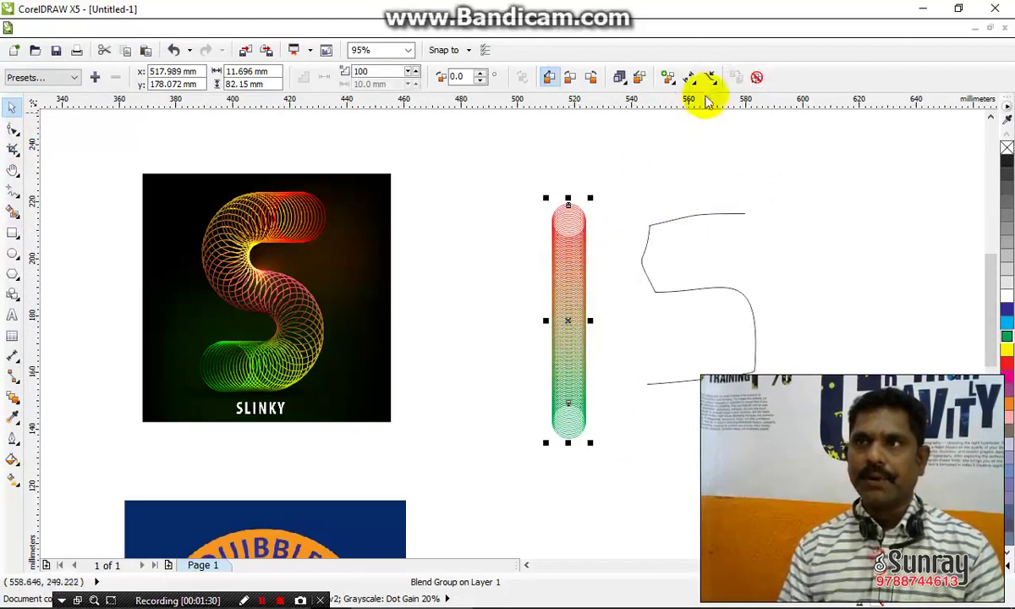
pyautogui.click(712, 77)
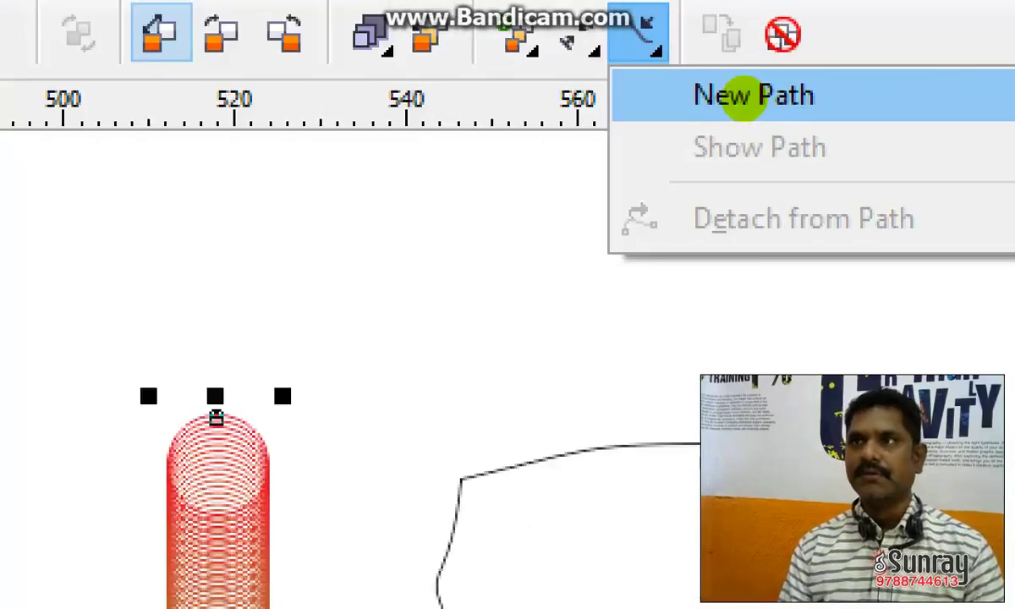
pyautogui.moveTo(693, 112); pyautogui.dragTo(790, 113)
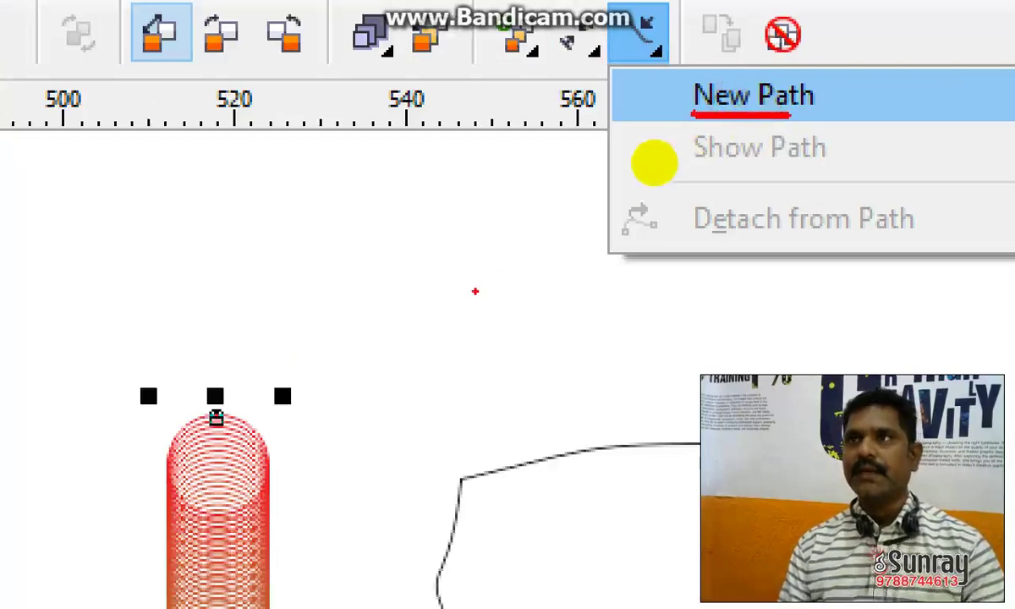
pyautogui.press('Escape')
pyautogui.click(708, 76)
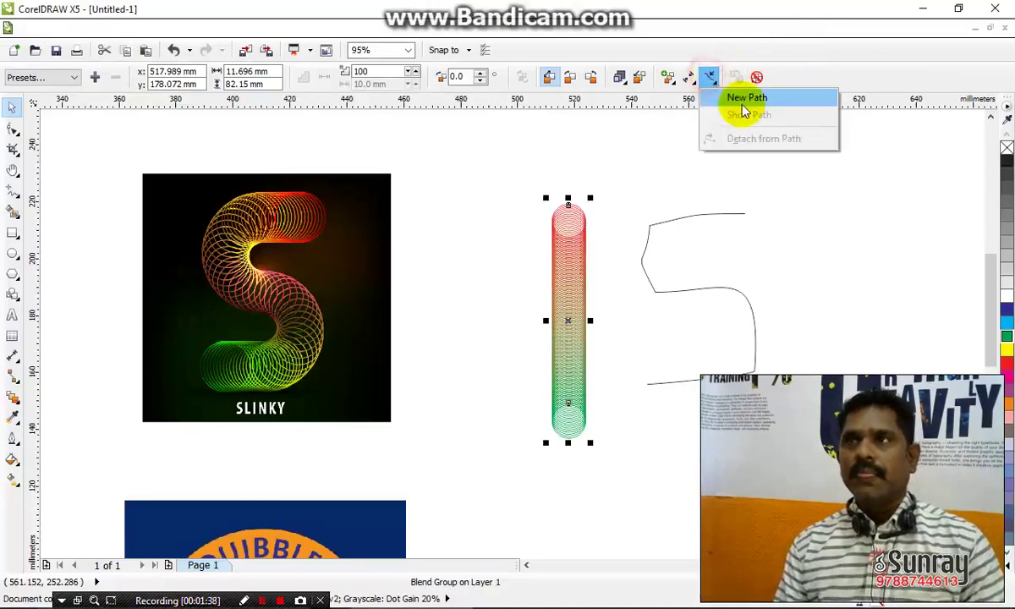
pyautogui.click(740, 95)
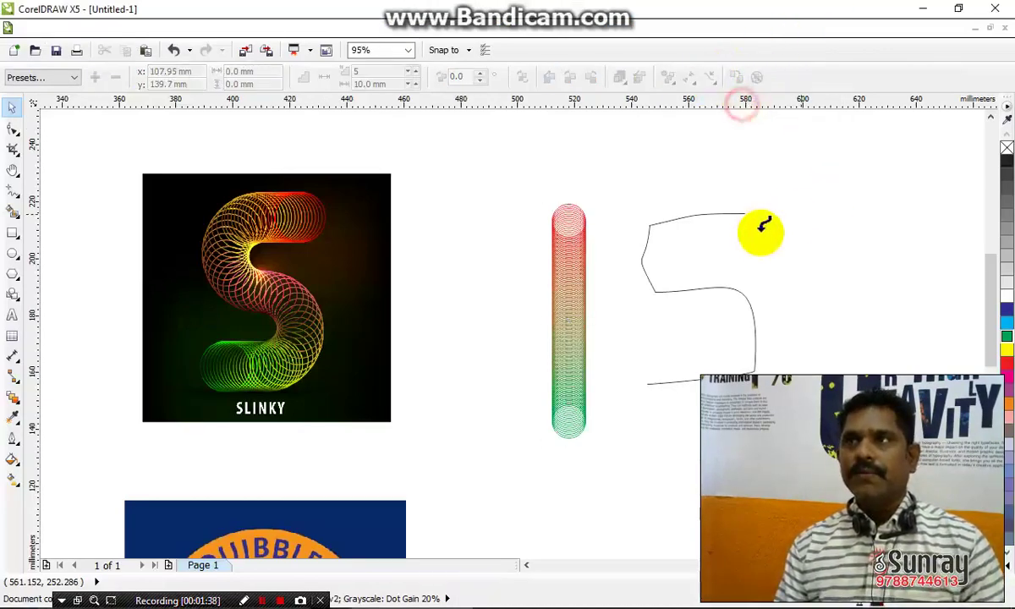
pyautogui.click(749, 292)
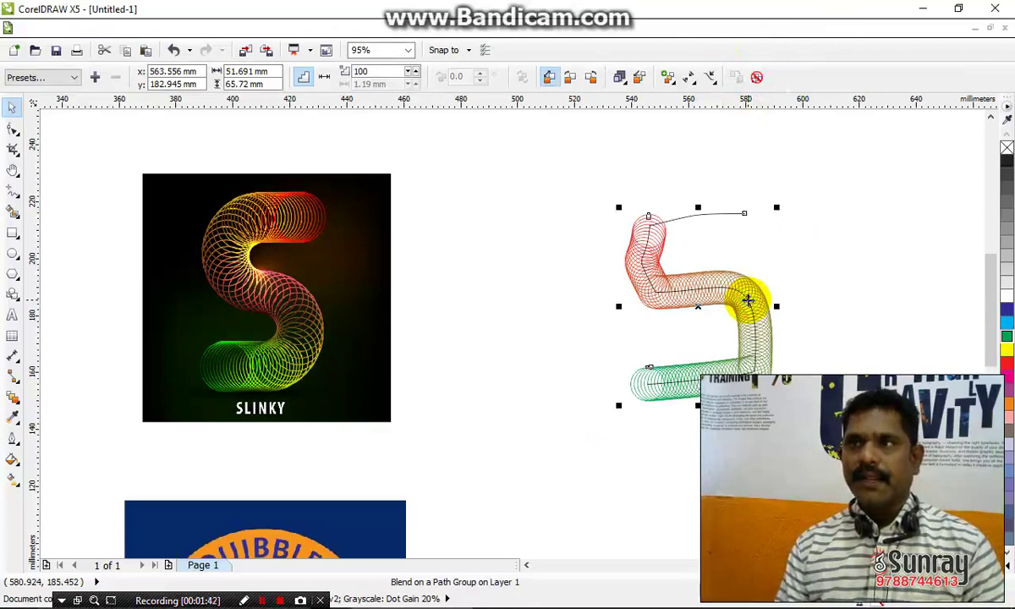
# - Move the blend's red control circle along the path to the upper end of the S curve
pyautogui.moveTo(616, 174); pyautogui.dragTo(681, 258)
pyautogui.moveTo(611, 174)
pyautogui.mouseDown()
pyautogui.moveTo(673, 264)
pyautogui.moveTo(673, 254)
pyautogui.mouseUp()
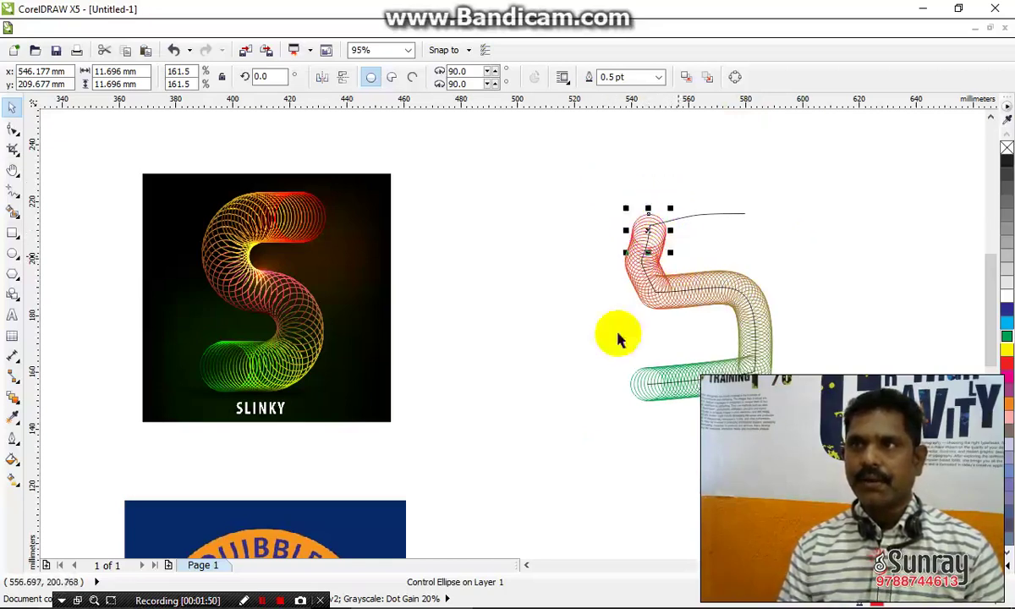
pyautogui.moveTo(606, 355); pyautogui.dragTo(672, 413)
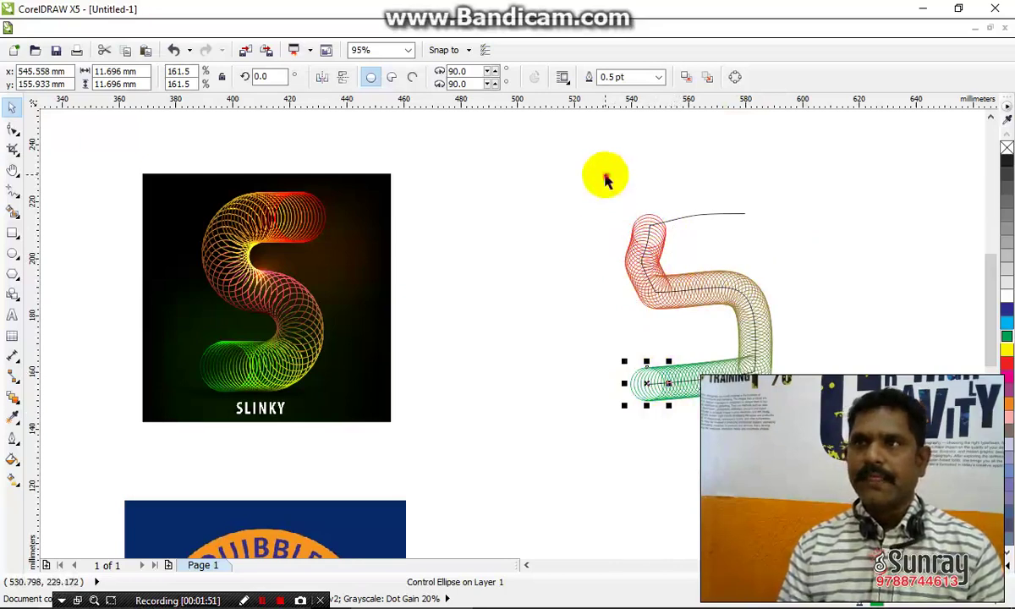
pyautogui.moveTo(605, 176); pyautogui.dragTo(680, 266)
pyautogui.moveTo(576, 344); pyautogui.dragTo(677, 418)
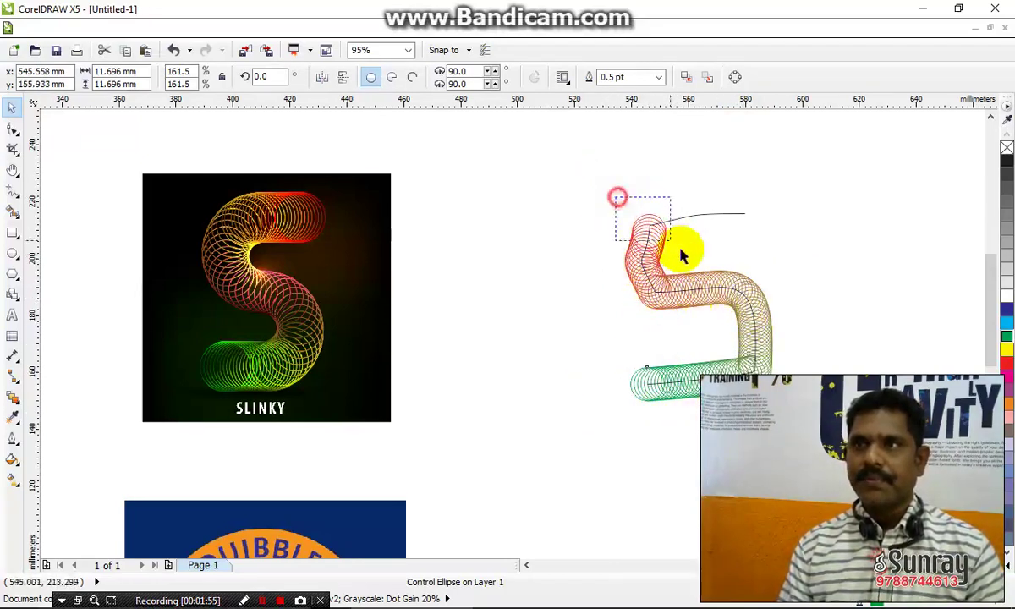
pyautogui.moveTo(680, 247); pyautogui.dragTo(738, 210)
# - Slide the blend's green control circle inward along the path from the lower end, to about X 554.6 mm
pyautogui.click(633, 334)
pyautogui.moveTo(666, 386); pyautogui.dragTo(666, 420)
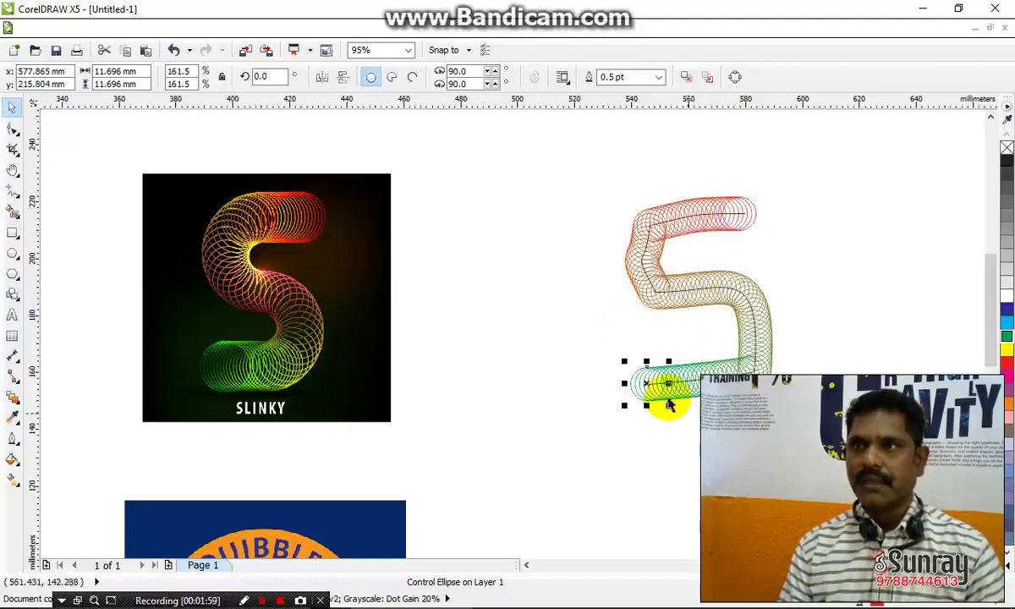
pyautogui.moveTo(646, 384)
pyautogui.mouseDown()
pyautogui.moveTo(673, 386)
pyautogui.moveTo(658, 383)
pyautogui.mouseUp()
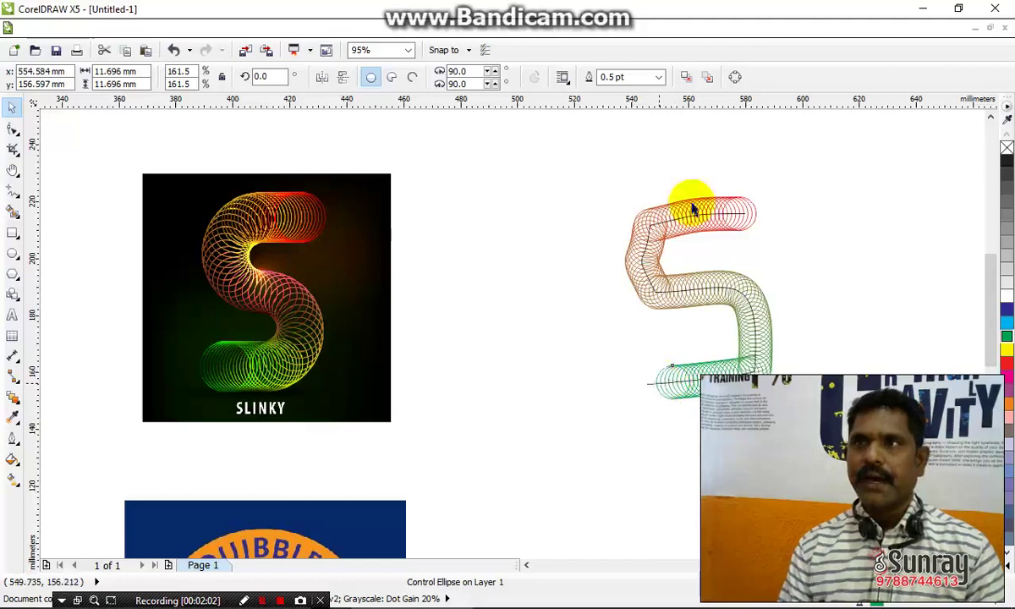
# - Split the S-shaped circle blend at a circle on the middle bend, at about X 574.6 mm
pyautogui.click(672, 304)
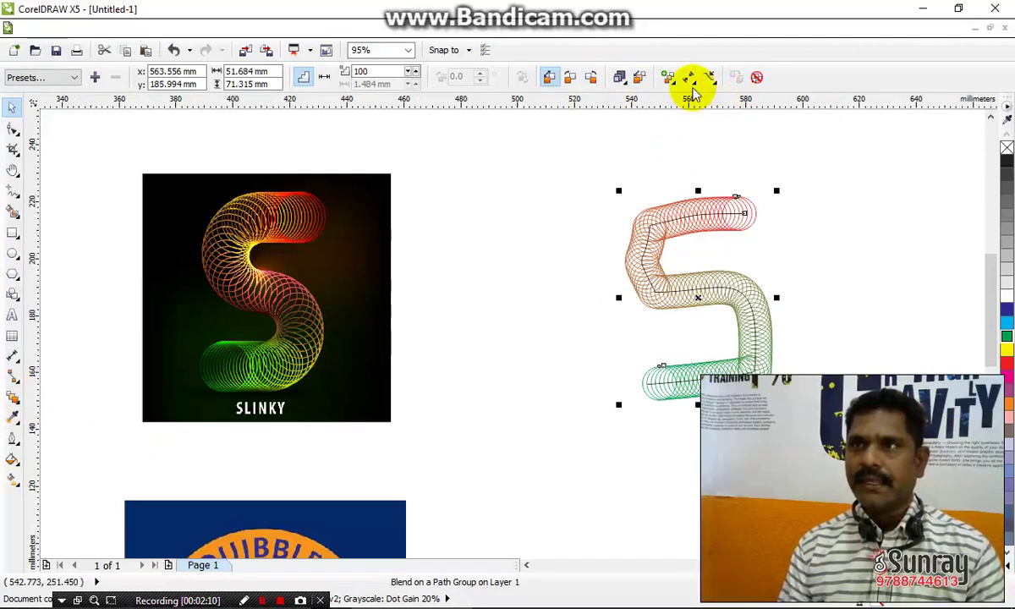
pyautogui.click(668, 78)
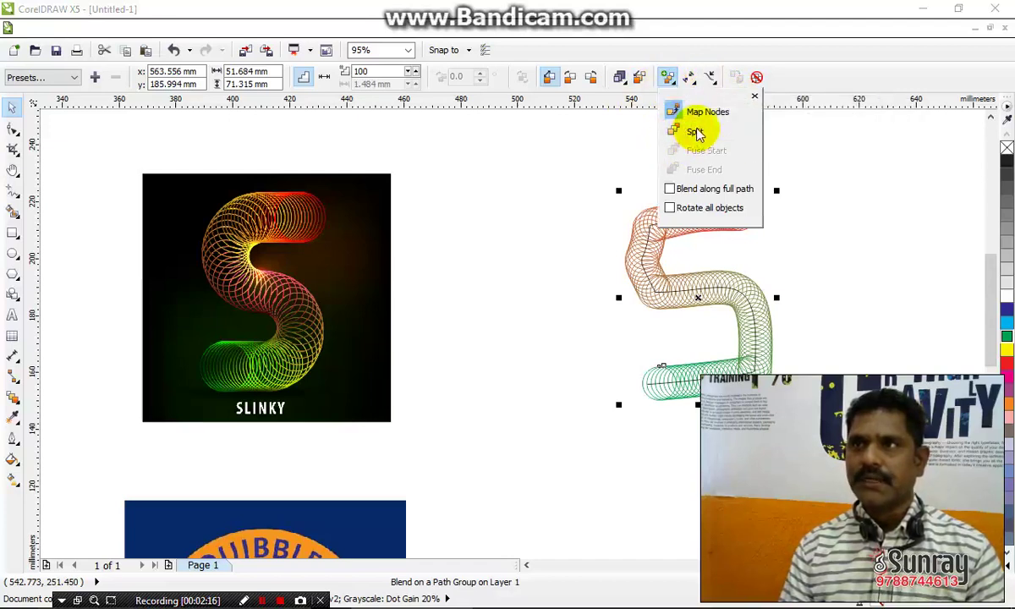
pyautogui.click(674, 132)
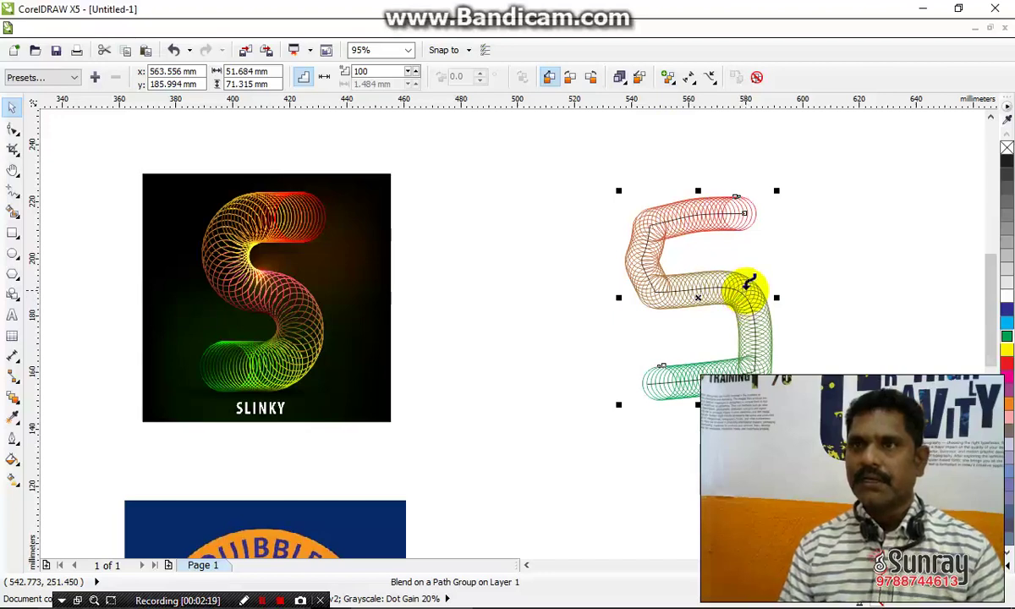
pyautogui.click(748, 281)
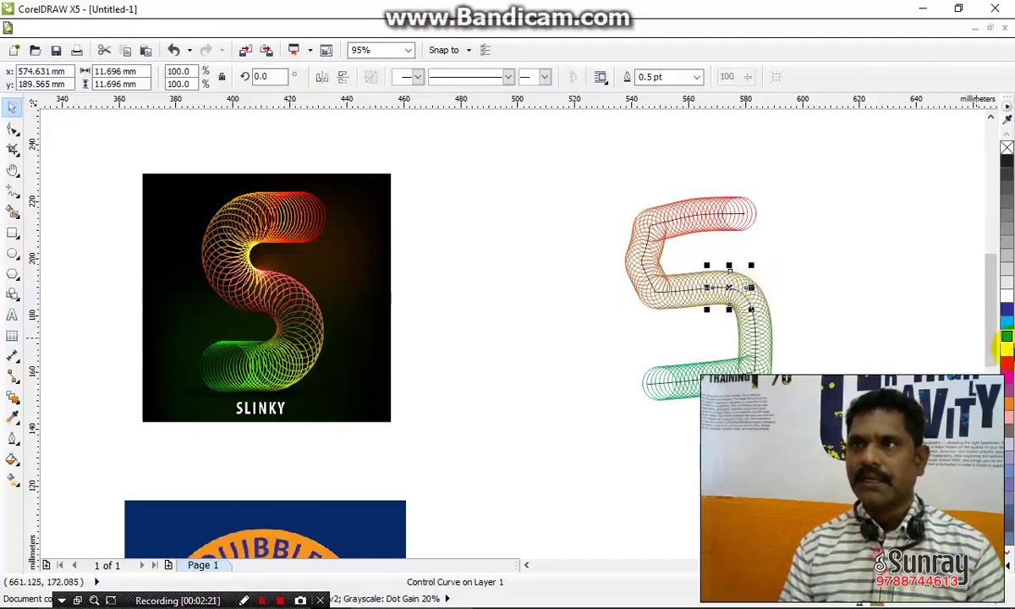
# - Set the outline colour of the blend's split control circle to yellow
pyautogui.click(1005, 347)
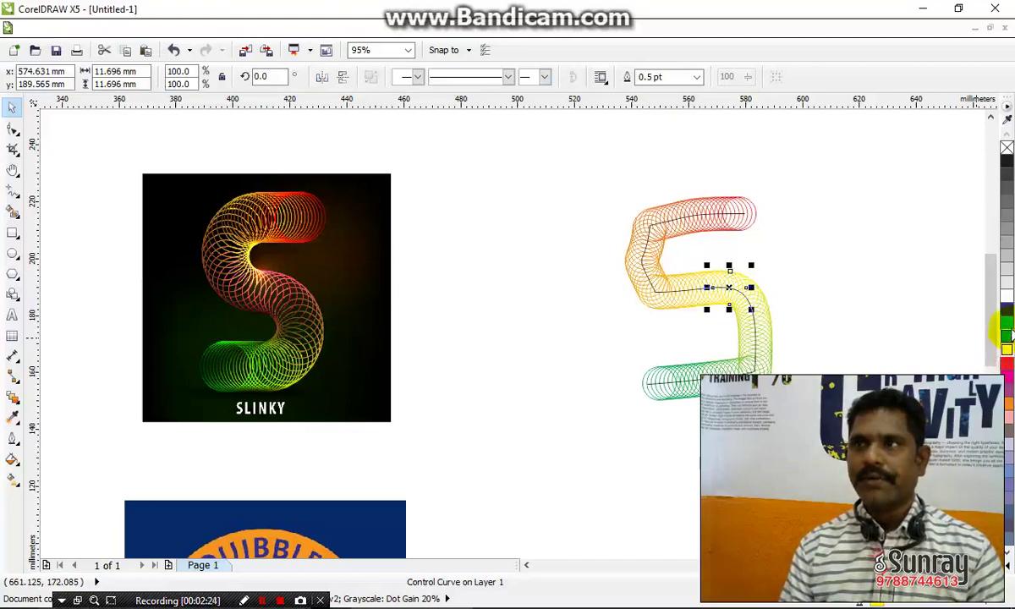
pyautogui.click(1007, 332)
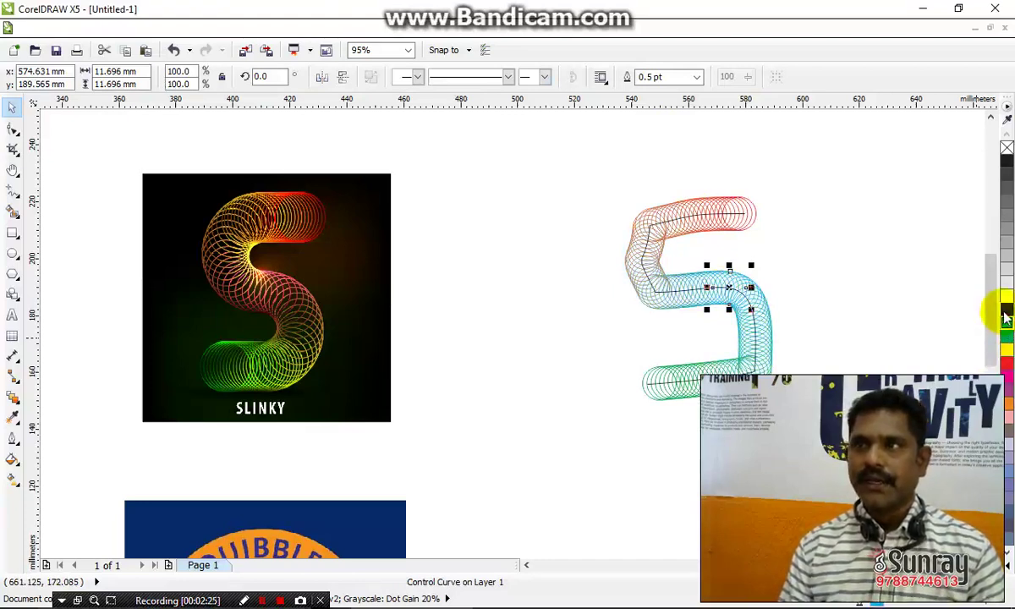
pyautogui.click(1006, 314)
pyautogui.click(1006, 350)
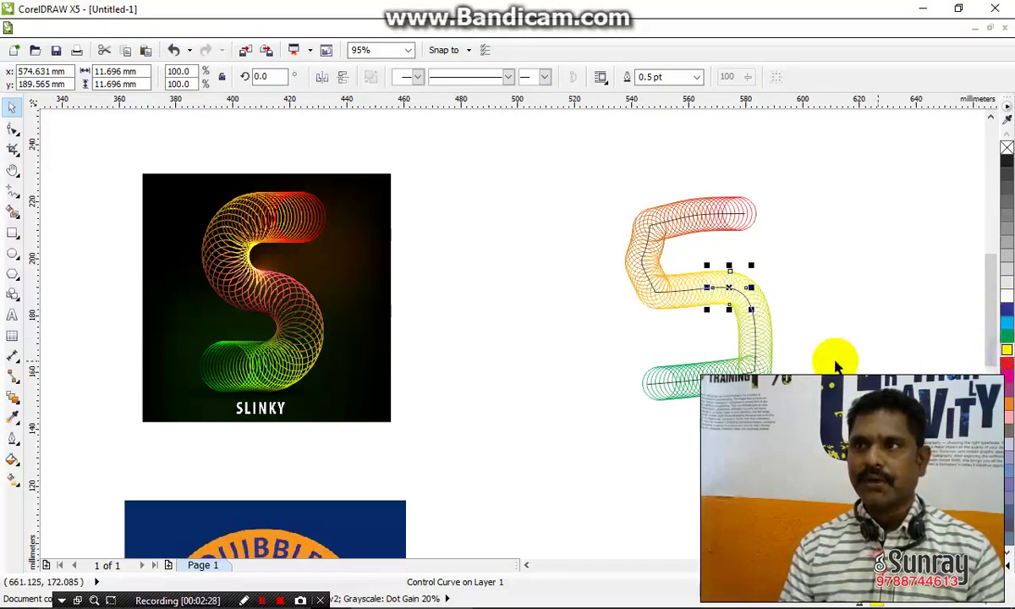
# - Move the whole S-shaped blend beside the Slinky reference image, centring its path at about X 506.7 mm, Y 190.3 mm
pyautogui.click(601, 197)
pyautogui.moveTo(598, 188); pyautogui.dragTo(918, 431)
pyautogui.click(657, 271)
pyautogui.moveTo(668, 290); pyautogui.dragTo(517, 279)
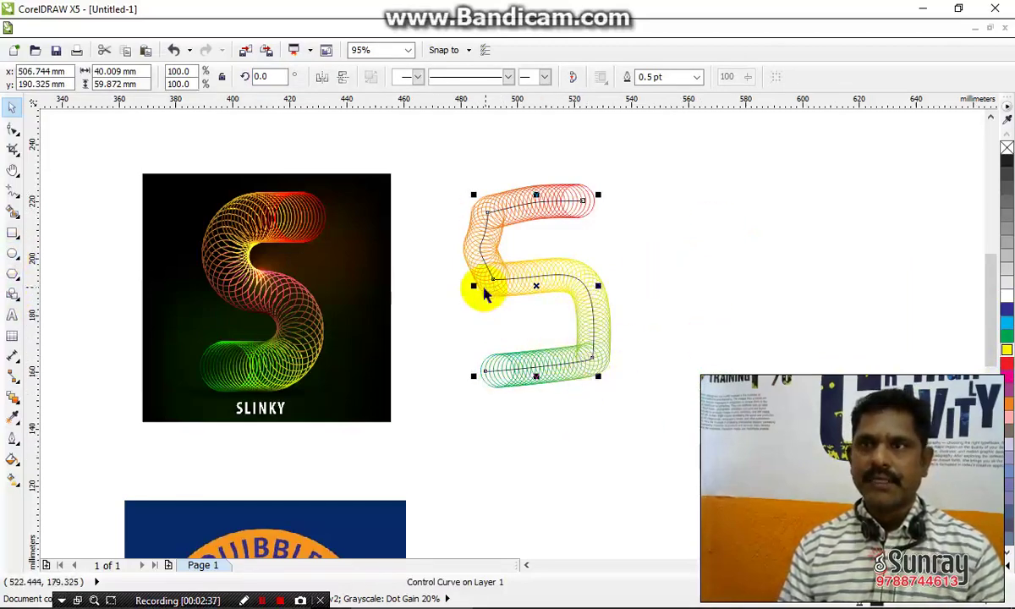
# - Draw a circle about 53 mm in diameter over the inner blue disc of the No Quibble Promise badge
pyautogui.scroll(-3, 460, 390)
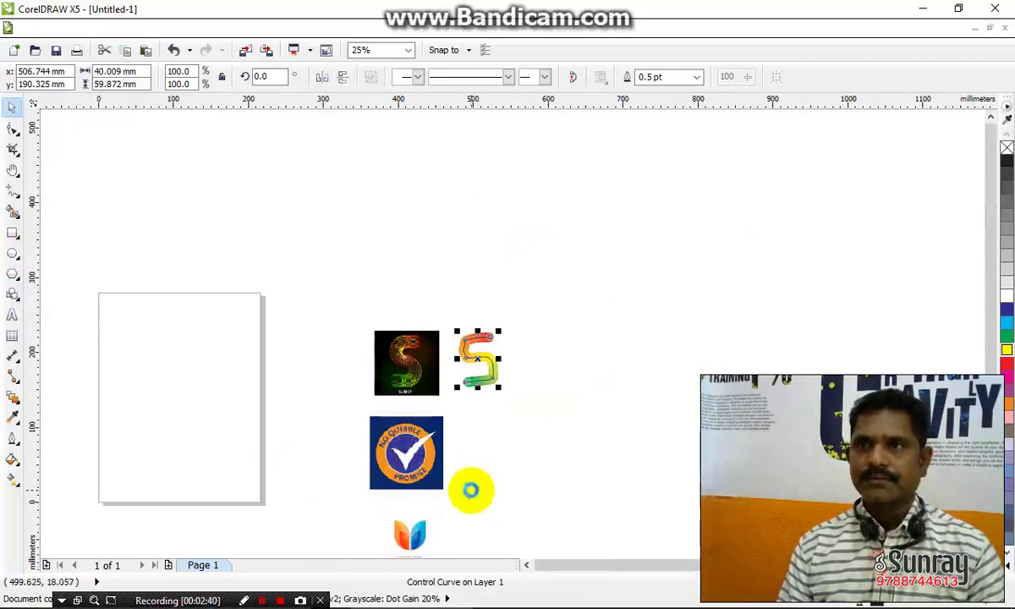
pyautogui.scroll(2, 465, 482)
pyautogui.scroll(2, 478, 457)
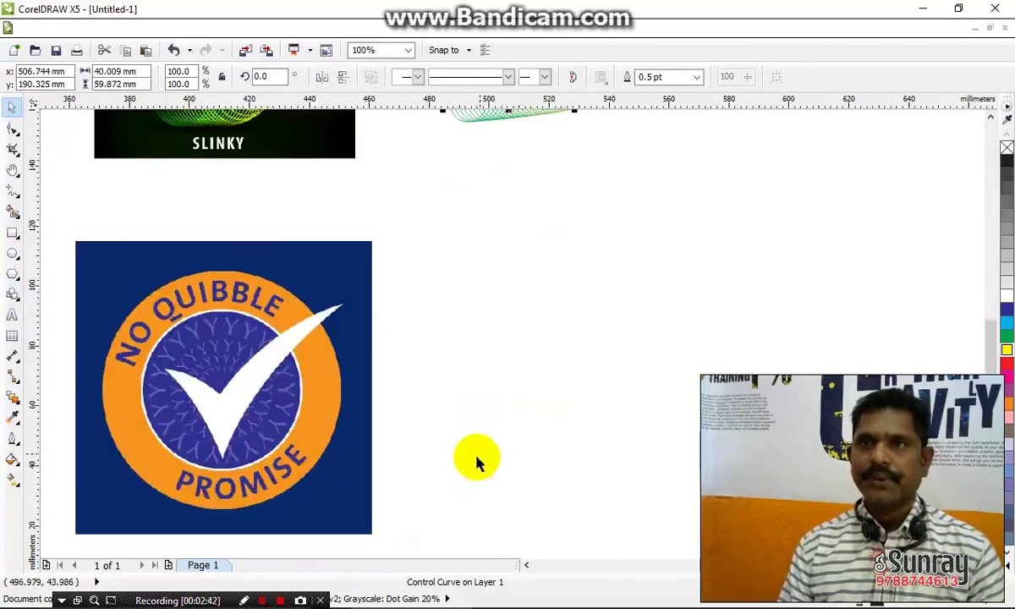
pyautogui.click(13, 253)
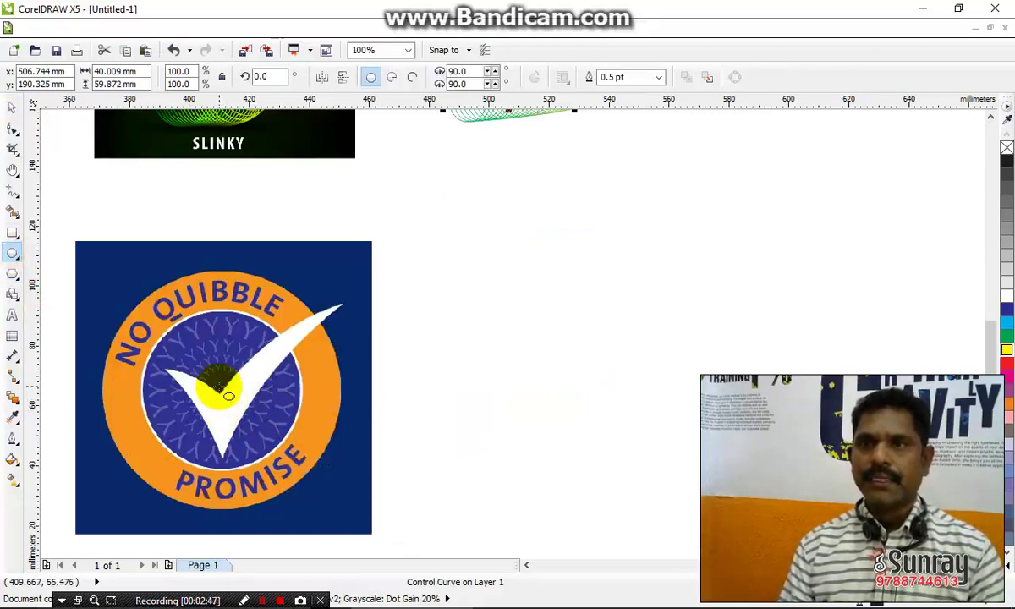
pyautogui.moveTo(217, 384); pyautogui.dragTo(298, 459)
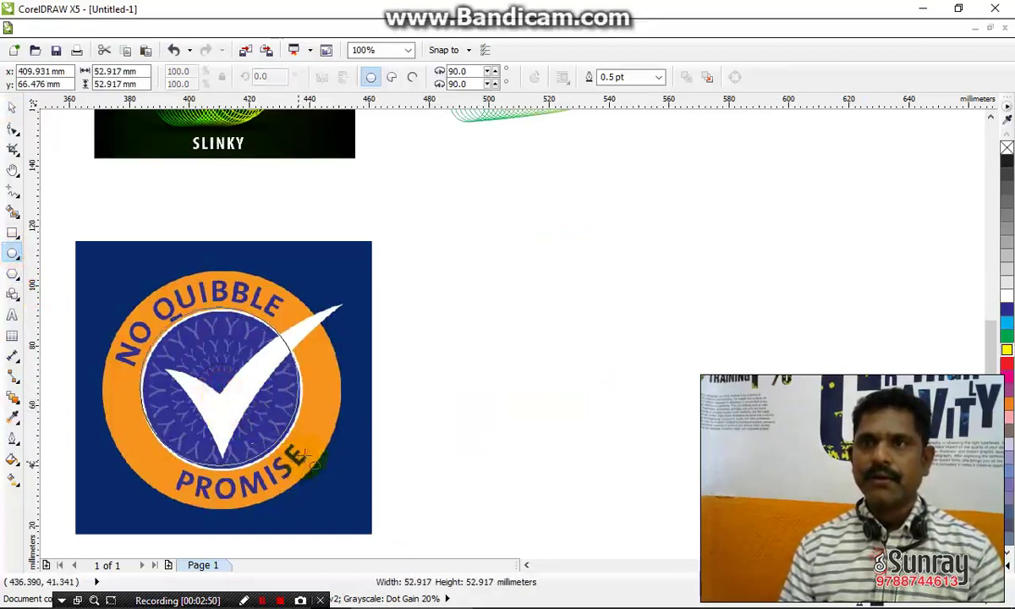
pyautogui.press('space')
# - Lock the No Quibble Promise reference bitmap
pyautogui.click(525, 328)
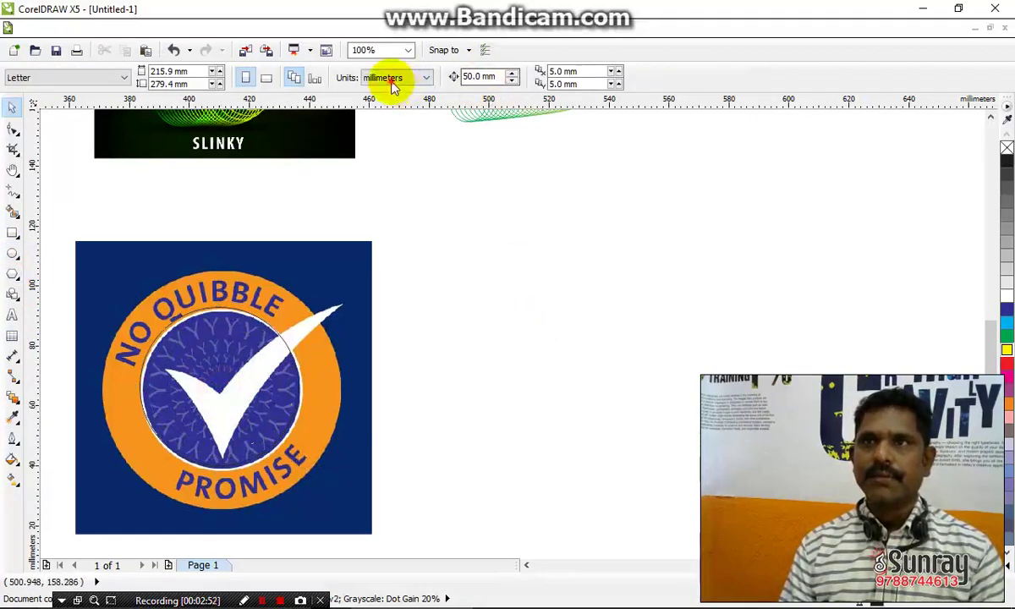
pyautogui.click(326, 334)
pyautogui.rightClick(333, 351)
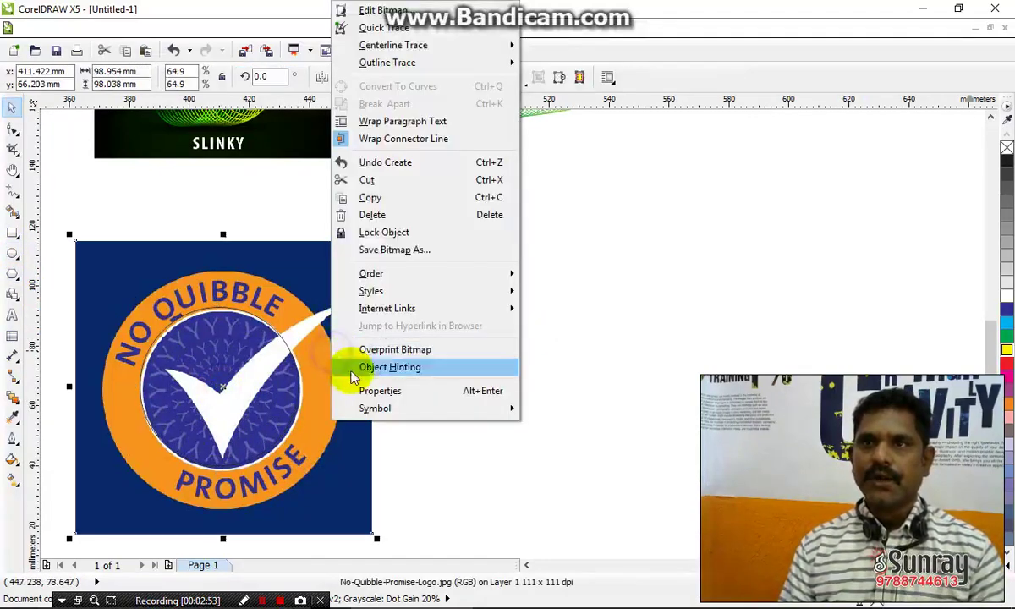
pyautogui.click(375, 231)
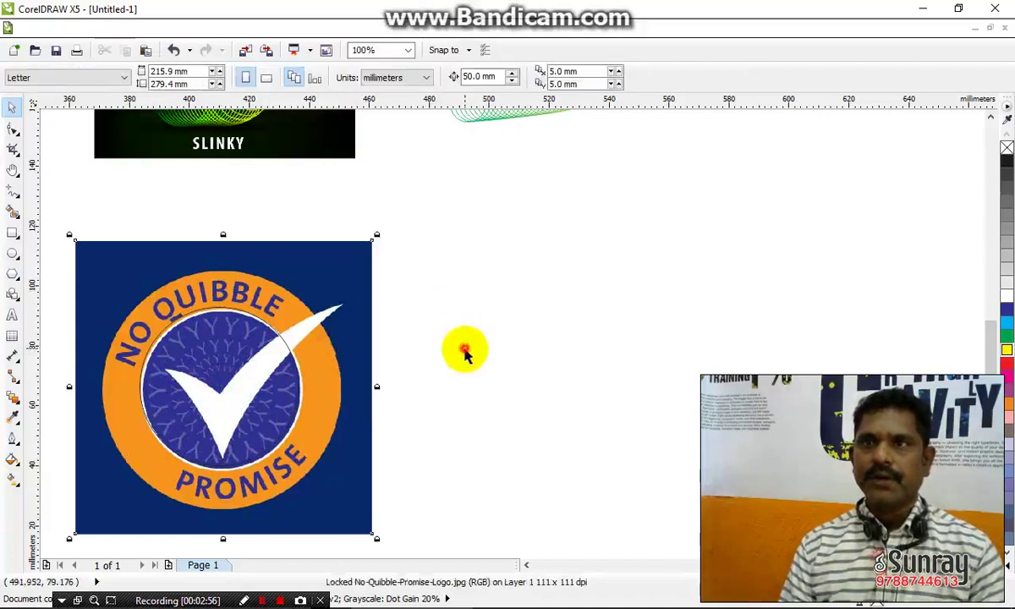
# - Move the traced circle 150 mm to the right, onto the empty area beside the badge image
pyautogui.click(269, 408)
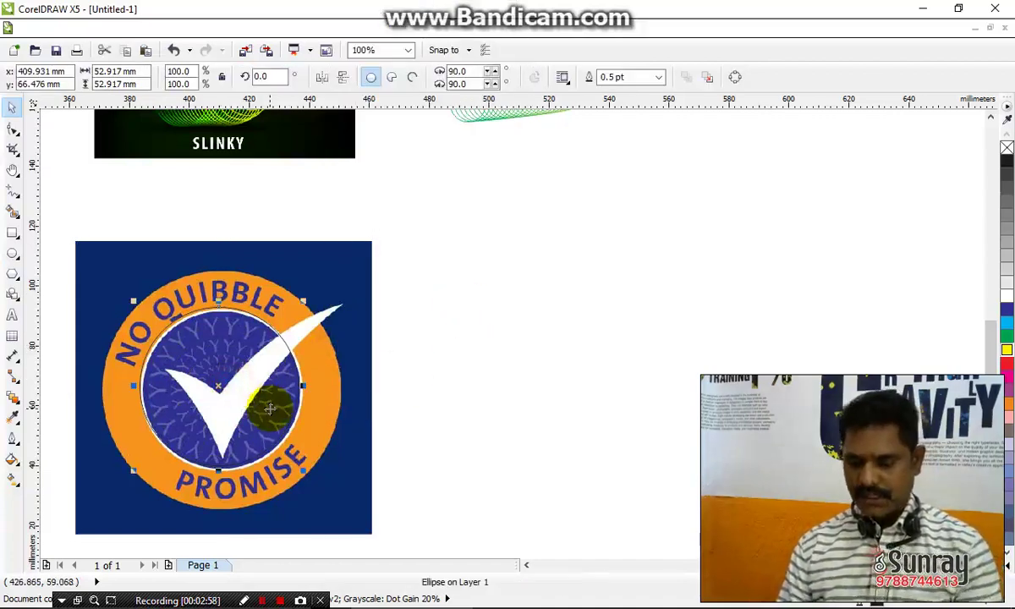
pyautogui.hotkey('shift', 'Right')
pyautogui.hotkey('shift', 'Right')
pyautogui.hotkey('shift', 'Right')
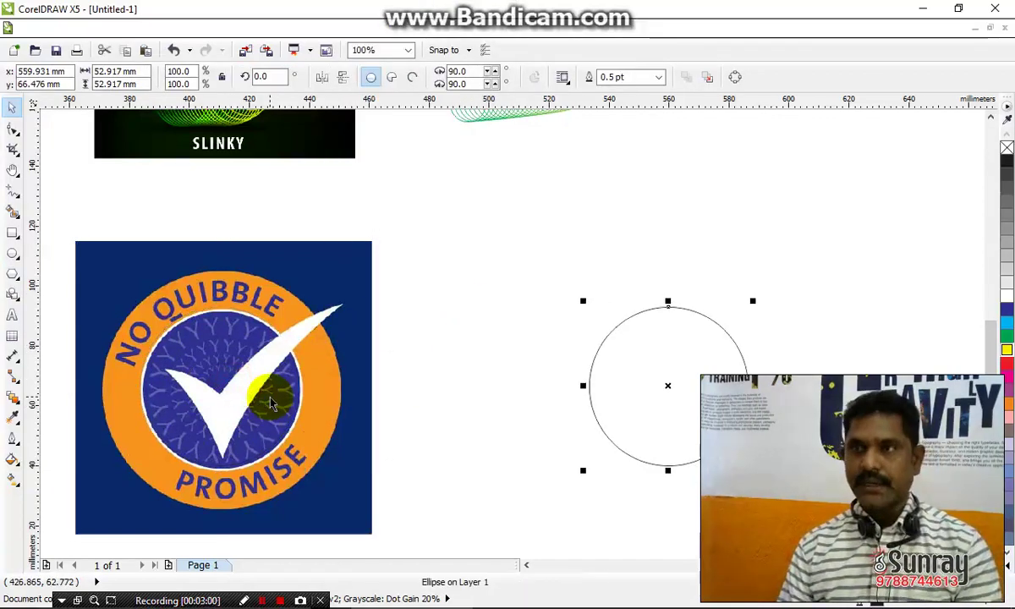
# - Duplicate the circle, enlarge the copy to about 81 mm to match the badge's outer edge, and place it concentric with the original
pyautogui.press('+')
pyautogui.hotkey('shift', 'Left')
pyautogui.hotkey('shift', 'Left')
pyautogui.hotkey('shift', 'Left')
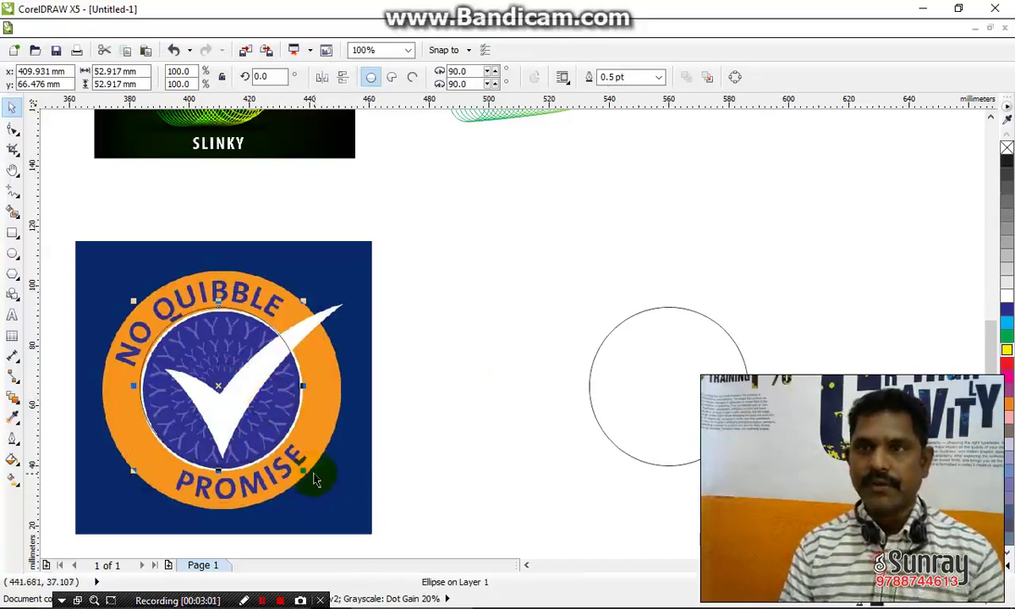
pyautogui.moveTo(304, 471); pyautogui.dragTo(347, 516)
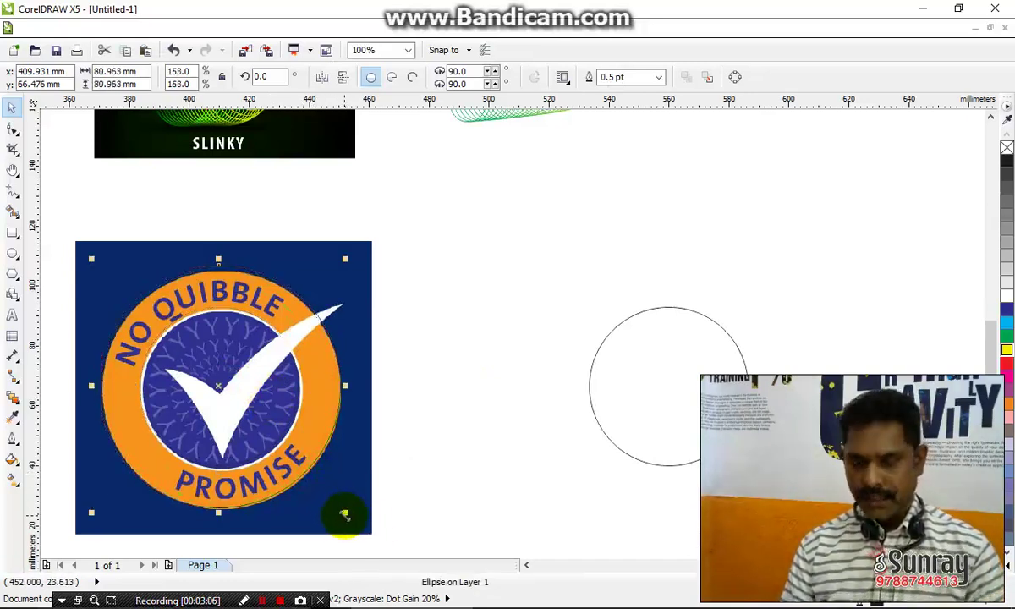
pyautogui.press('Right')
pyautogui.click(578, 247)
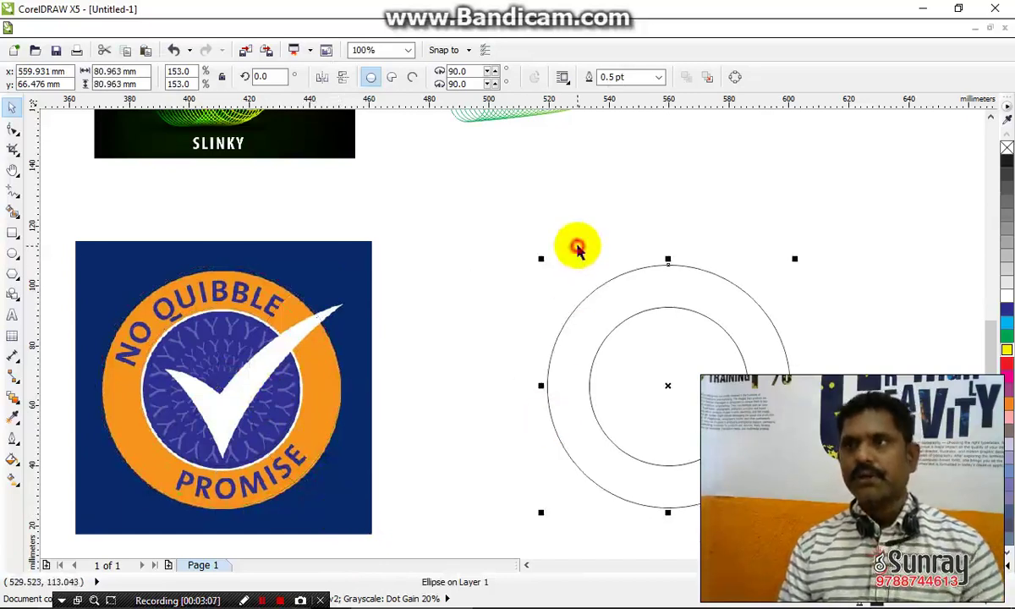
pyautogui.click(657, 316)
pyautogui.click(658, 310)
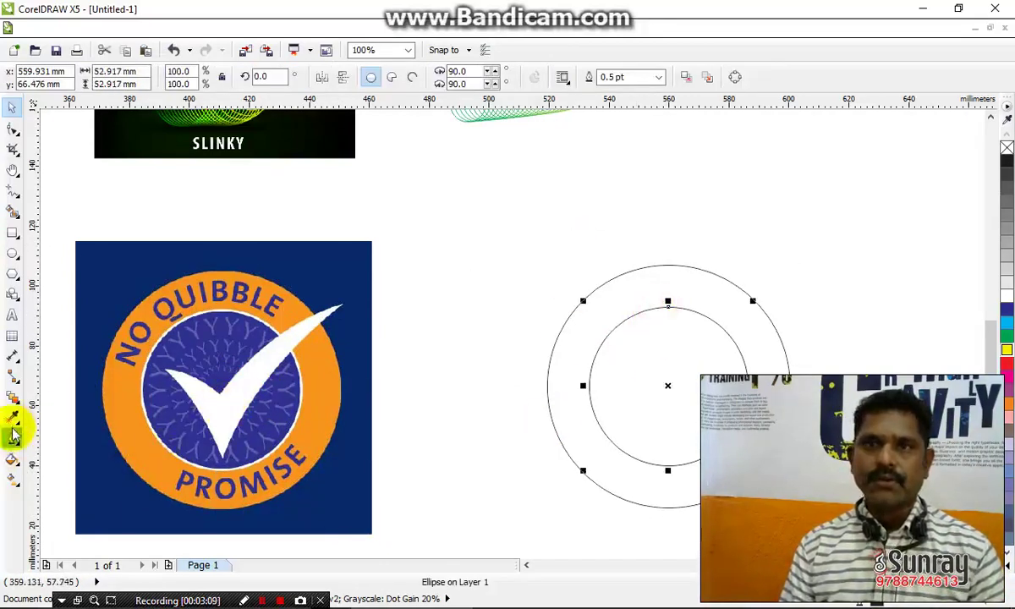
pyautogui.click(12, 416)
pyautogui.click(175, 433)
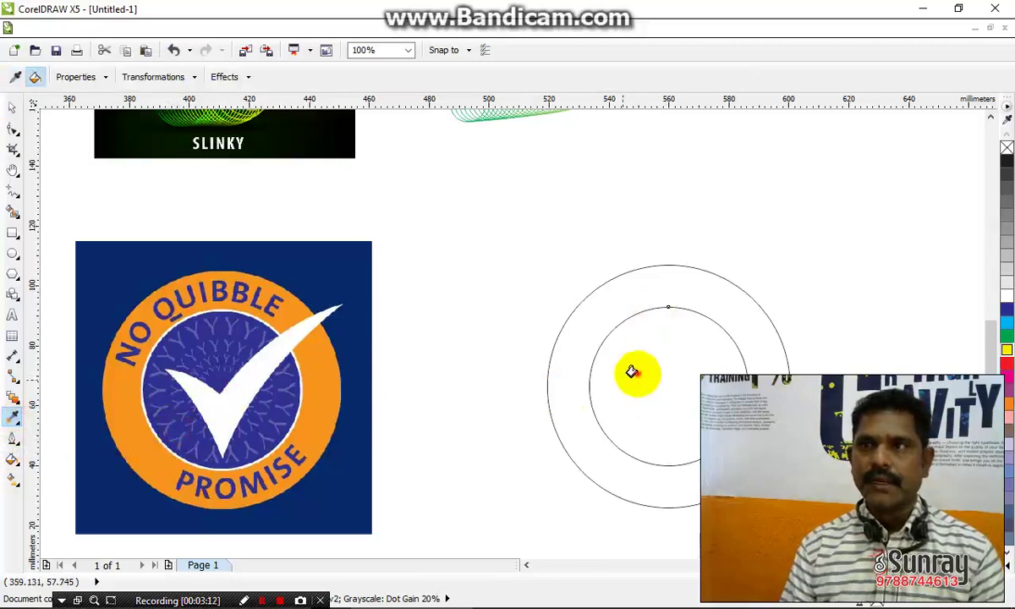
pyautogui.hotkey('ctrl', 'z')
pyautogui.hotkey('ctrl', 'shift', 'z')
pyautogui.press('space')
pyautogui.click(538, 425)
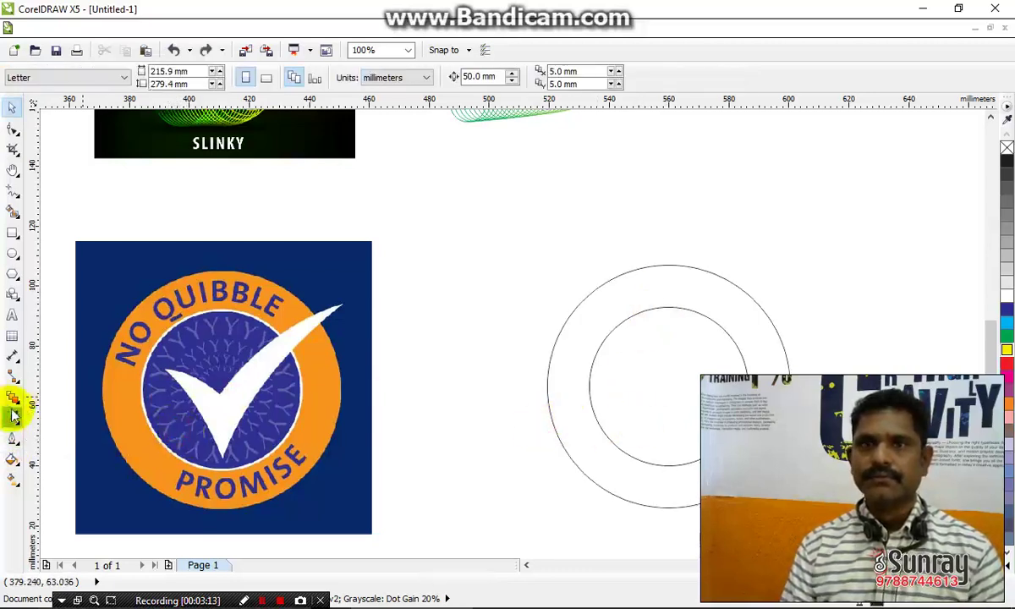
# - Sample the blue of the badge's inner disc with the Color Eyedropper and apply it to the small circle's outline
pyautogui.click(13, 416)
pyautogui.click(81, 417)
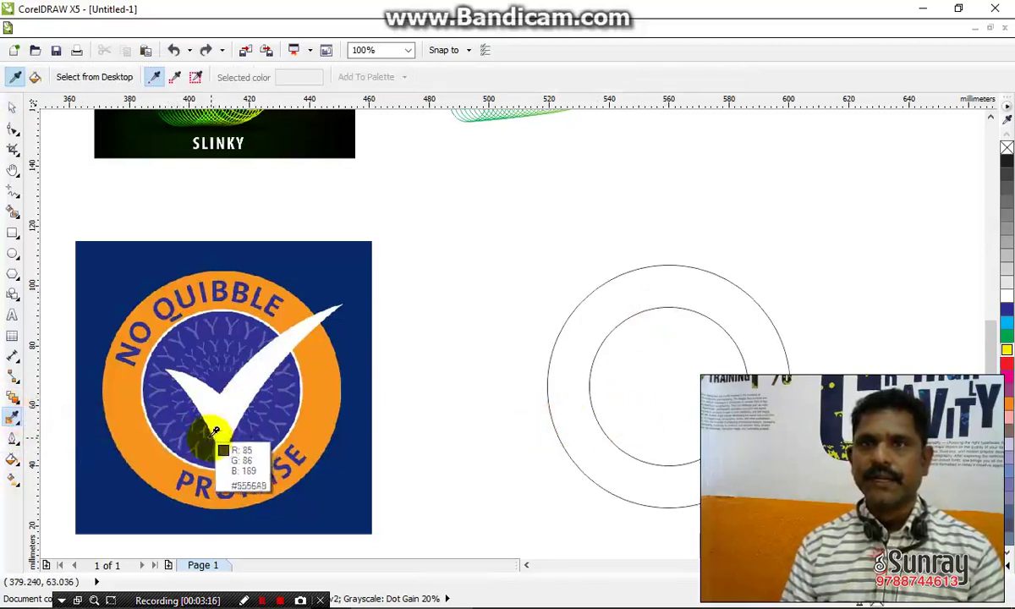
pyautogui.click(212, 446)
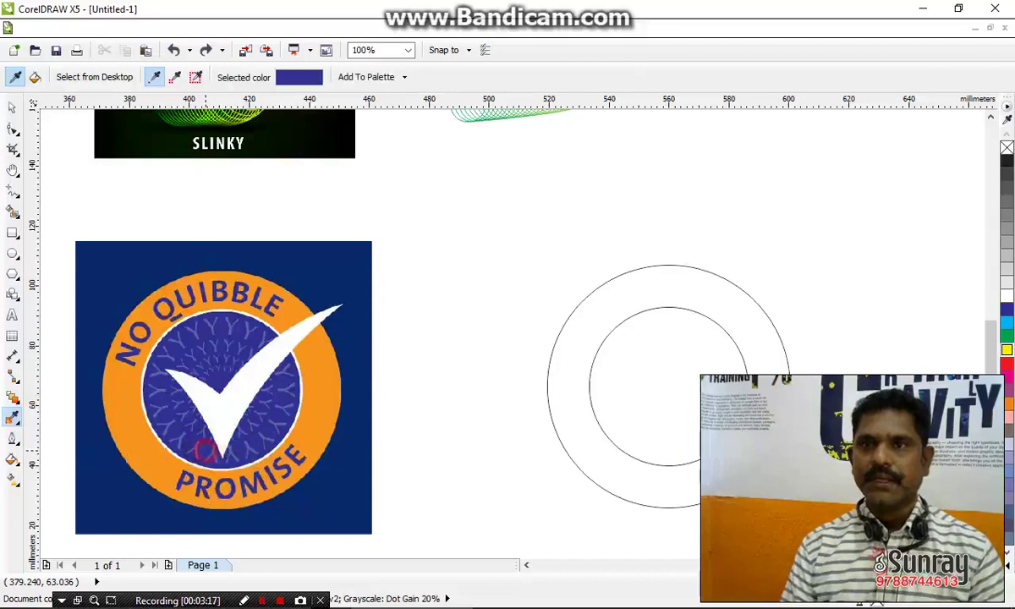
pyautogui.click(657, 466)
pyautogui.click(657, 455)
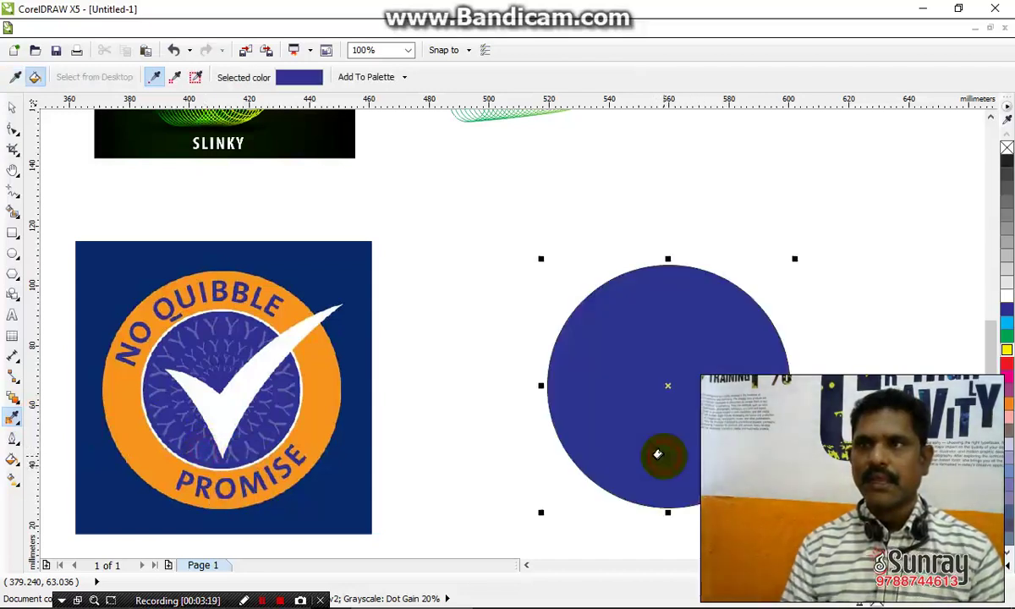
pyautogui.press('space')
pyautogui.hotkey('ctrl', 'z')
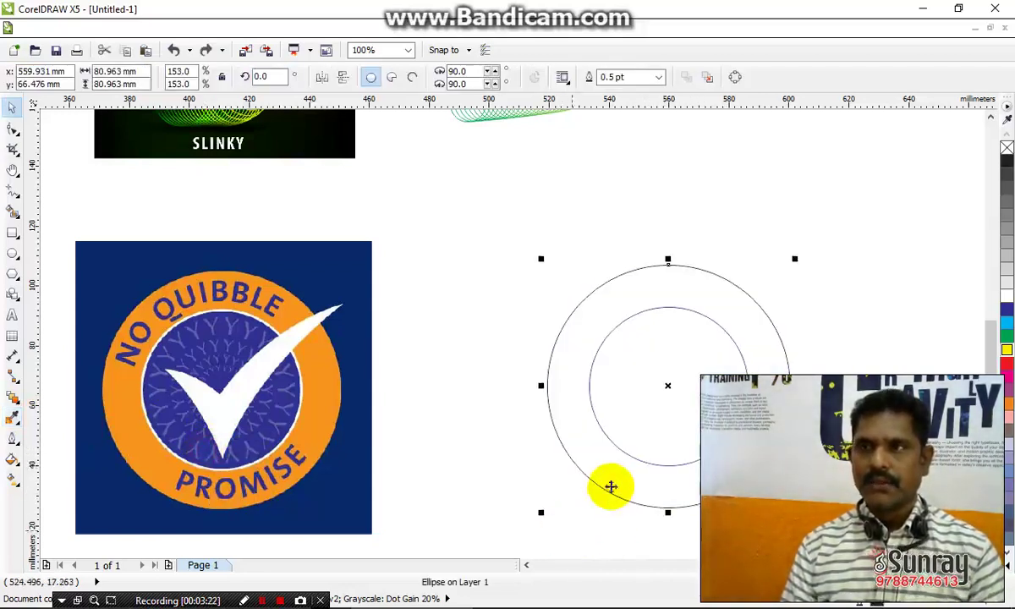
# - Shift the large circle 50 mm to the right to uncover the small one, and fill the small circle with the badge's sampled blue
pyautogui.press('Right')
pyautogui.press('Right')
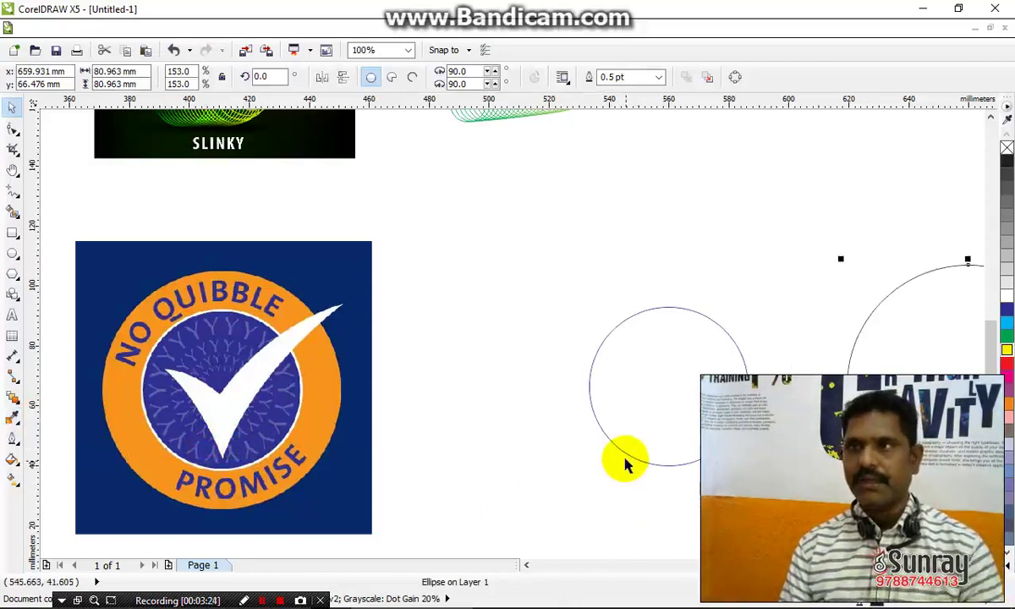
pyautogui.press('Left')
pyautogui.press('i')
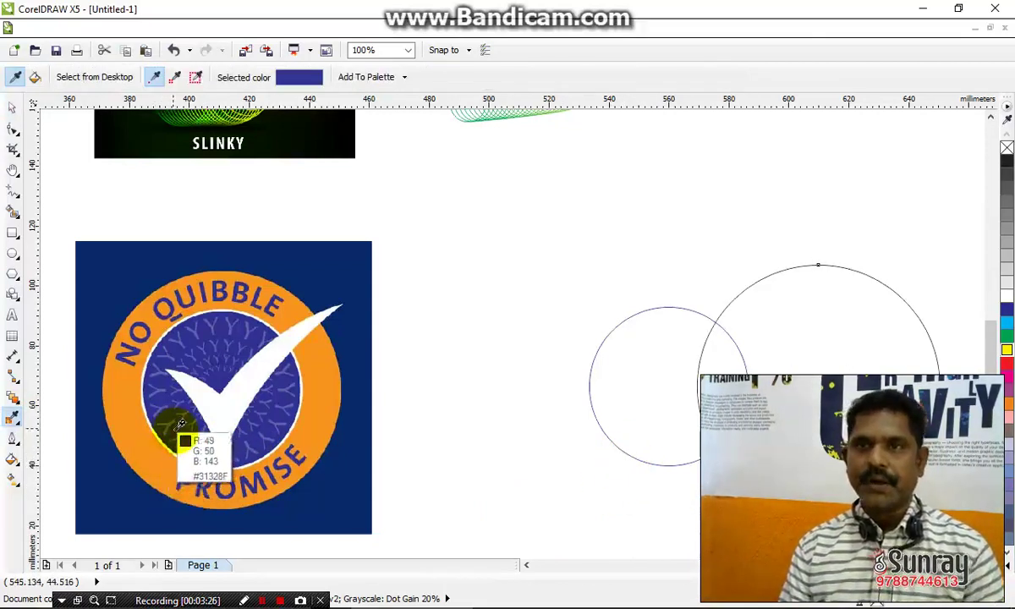
pyautogui.click(630, 401)
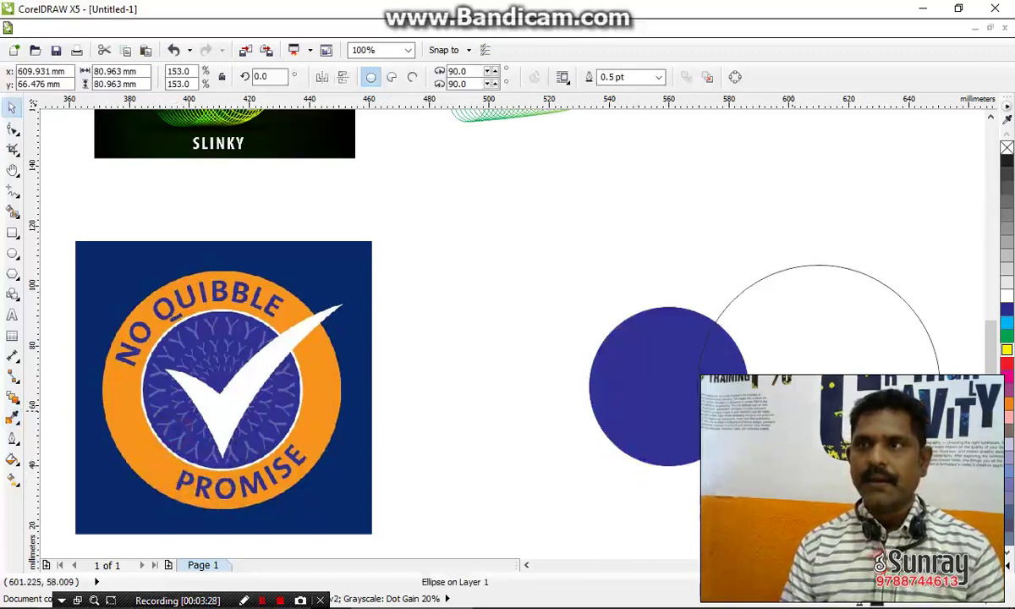
# - Sample the orange of the badge's ring and fill the large circle with it
pyautogui.click(151, 476)
pyautogui.click(726, 356)
pyautogui.press('space')
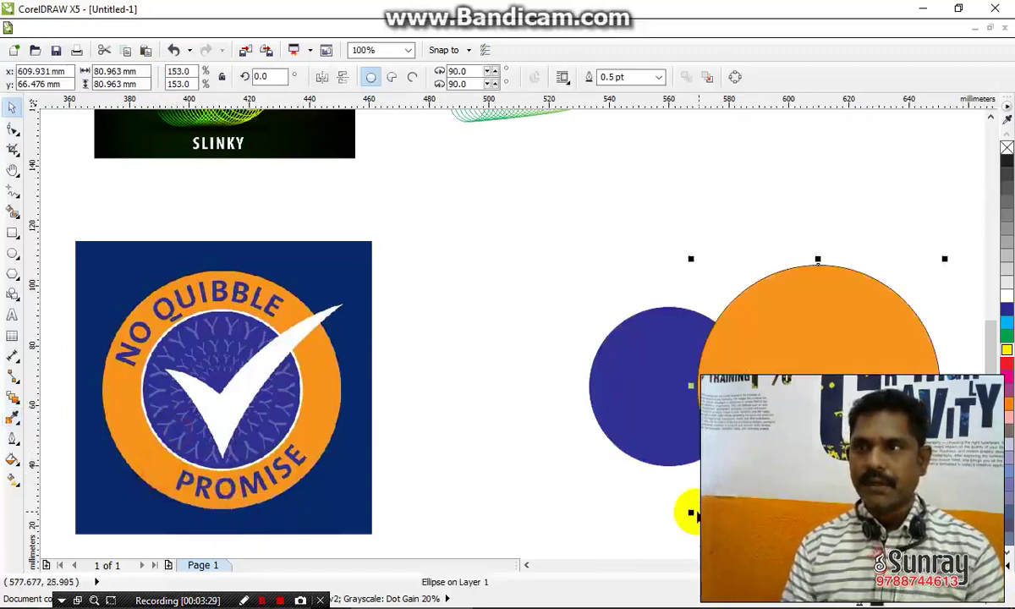
# - Move the orange circle back 50 mm so it is concentric with the blue circle, and send it to the back
pyautogui.press('Left')
pyautogui.press('Right')
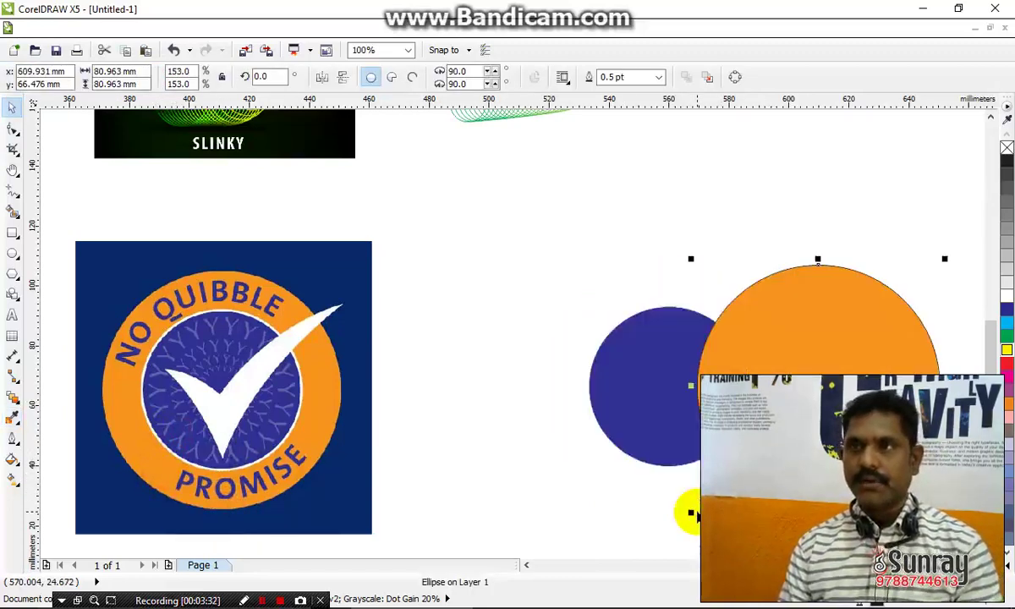
pyautogui.press('Left')
pyautogui.press('Right')
pyautogui.press('Left')
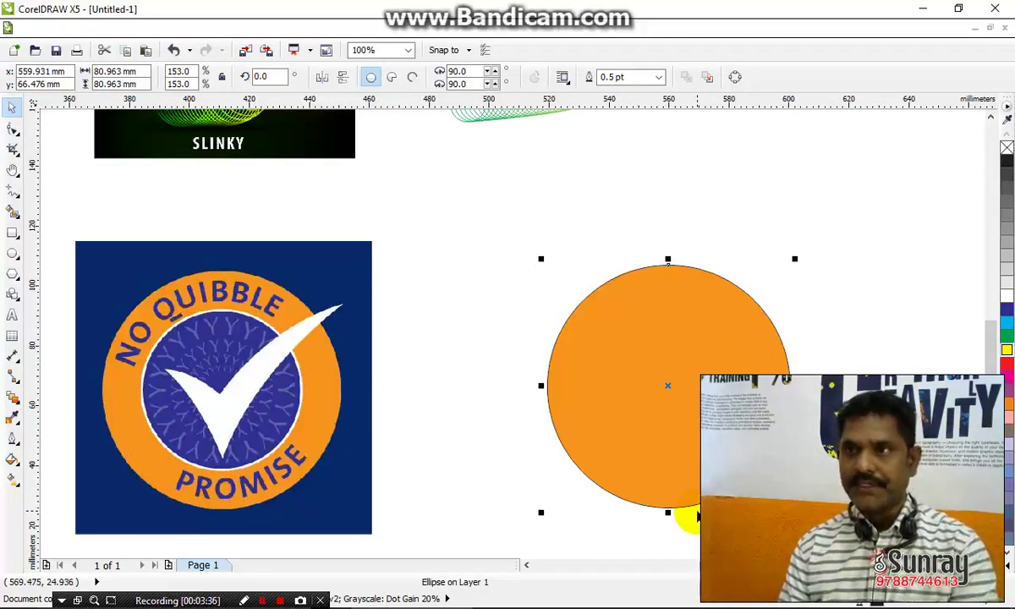
pyautogui.hotkey('shift', 'pagedown')
# - Set the blue circle's outline colour to white
pyautogui.click(688, 416)
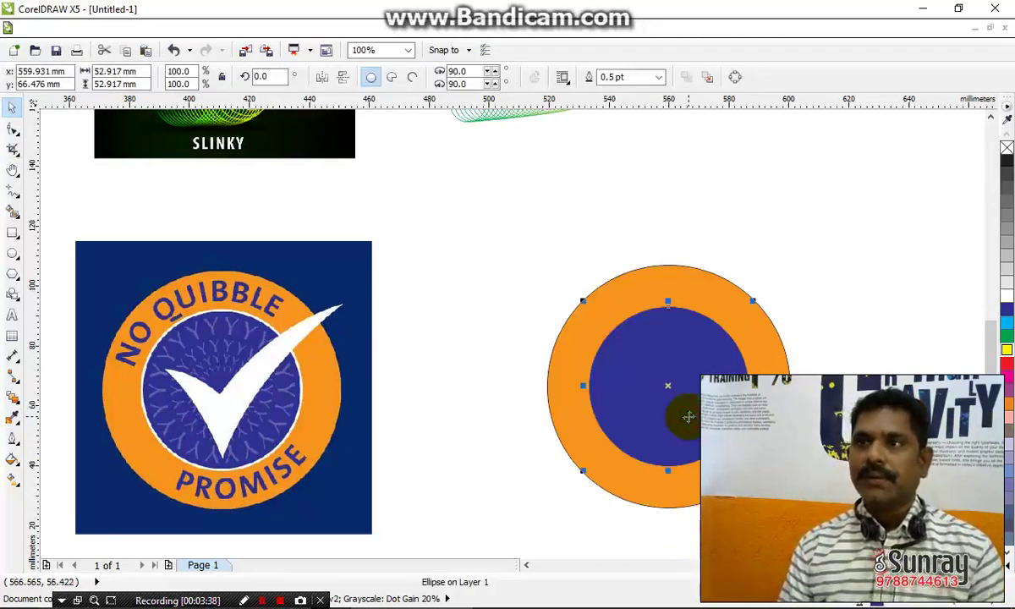
pyautogui.rightClick(1006, 295)
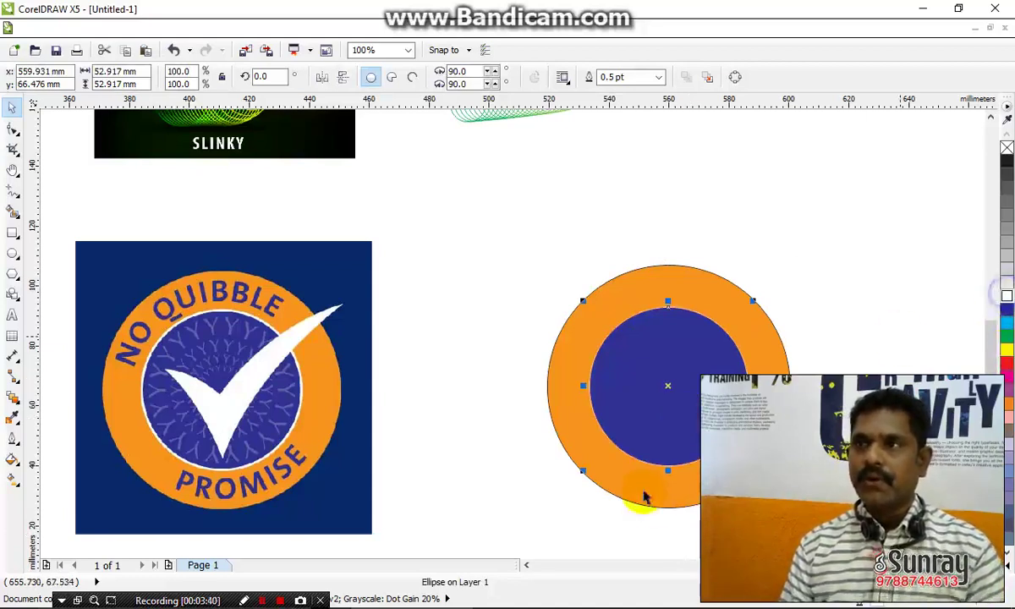
# - Set the blue circle's white outline width to 4 pt after trying 10 pt and 5 pt
pyautogui.click(659, 78)
pyautogui.click(638, 196)
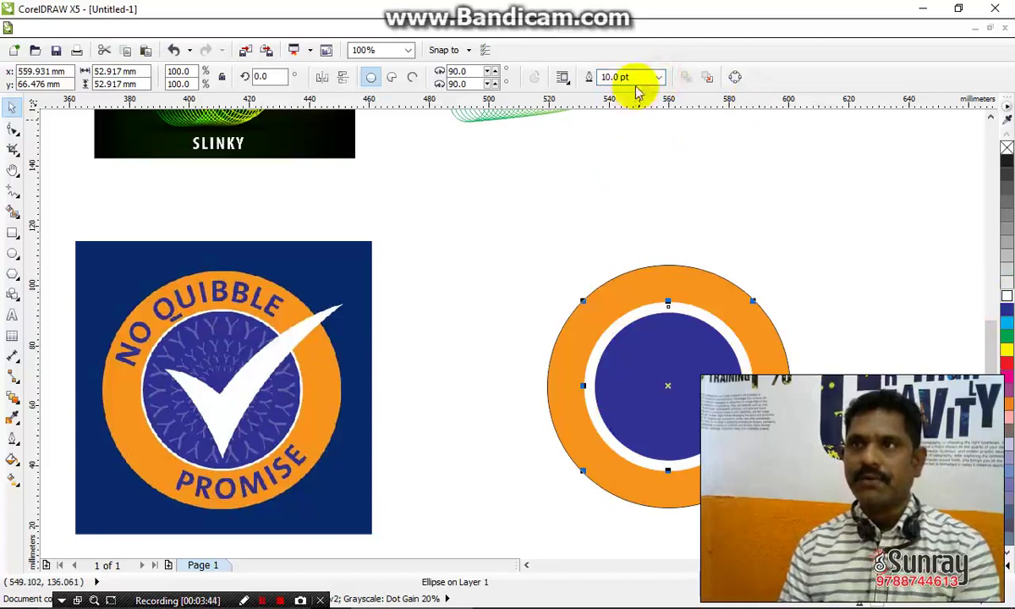
pyautogui.write('5')
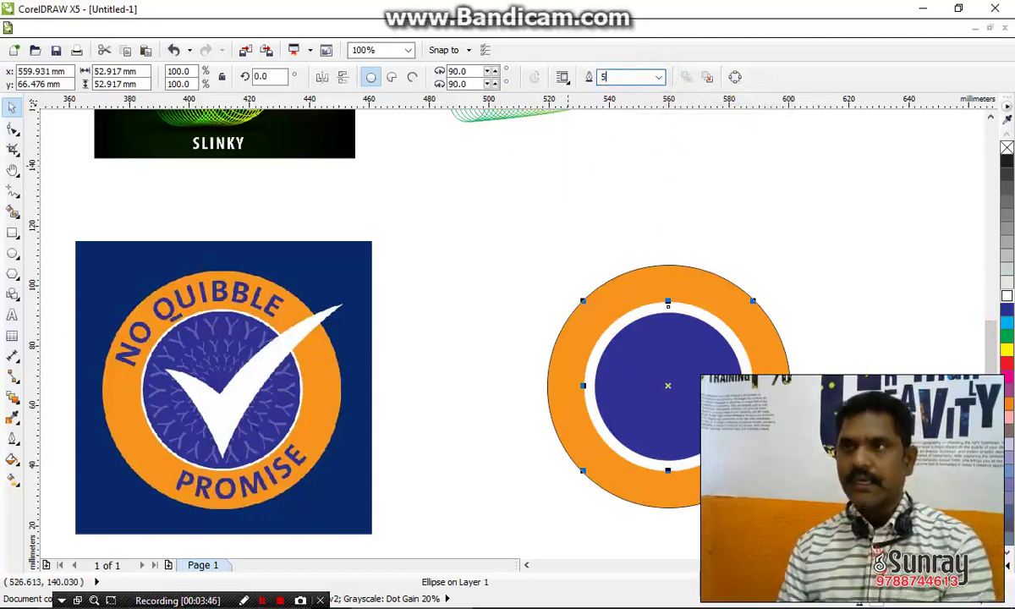
pyautogui.press('Return')
pyautogui.click(615, 77)
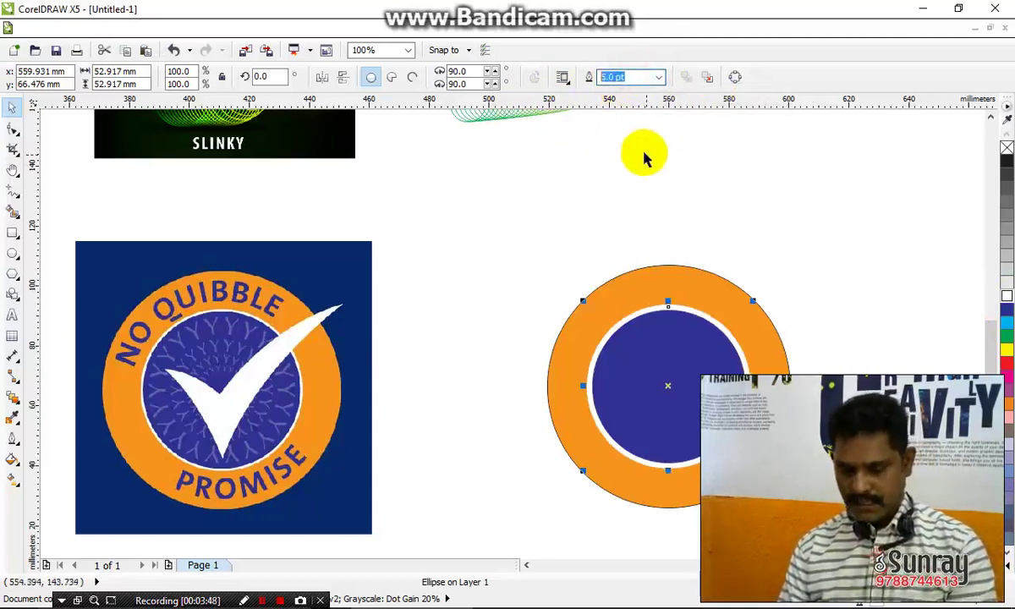
pyautogui.write('4')
pyautogui.press('Return')
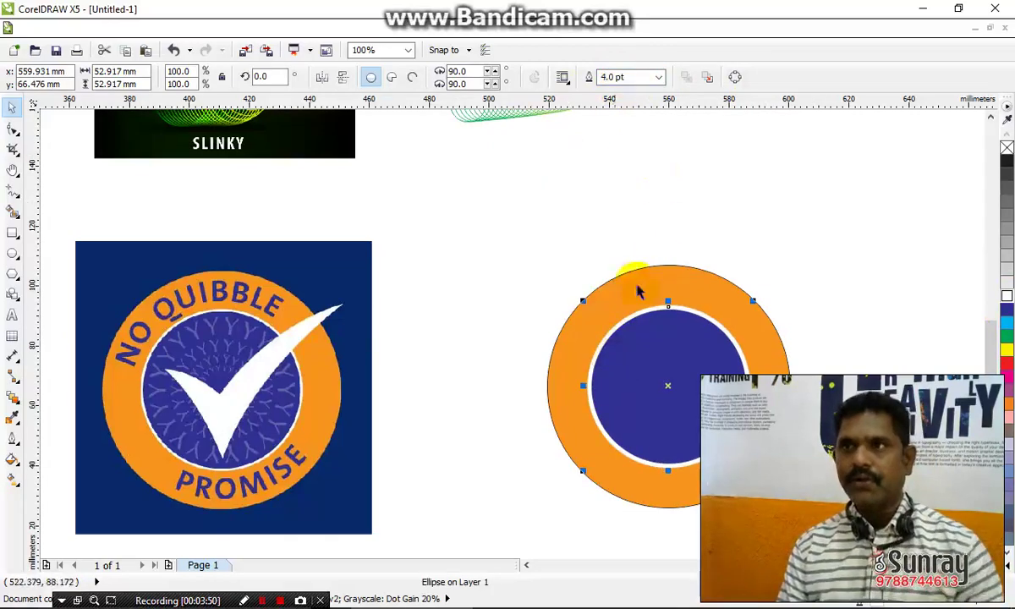
# - Remove the outline from the large orange circle
pyautogui.click(660, 259)
pyautogui.click(662, 279)
pyautogui.rightClick(1006, 147)
pyautogui.click(804, 306)
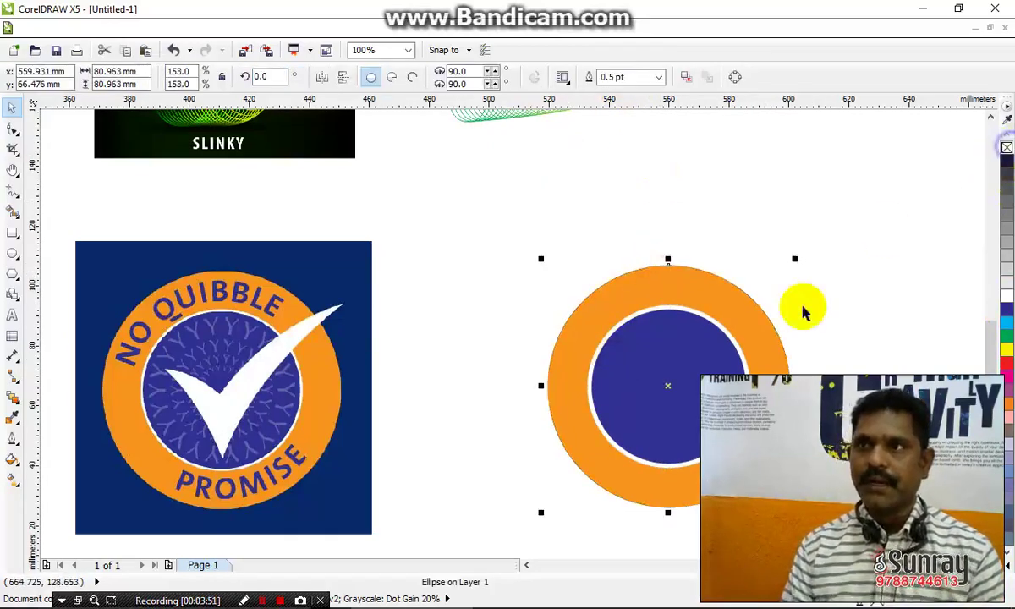
pyautogui.moveTo(665, 385); pyautogui.dragTo(727, 410)
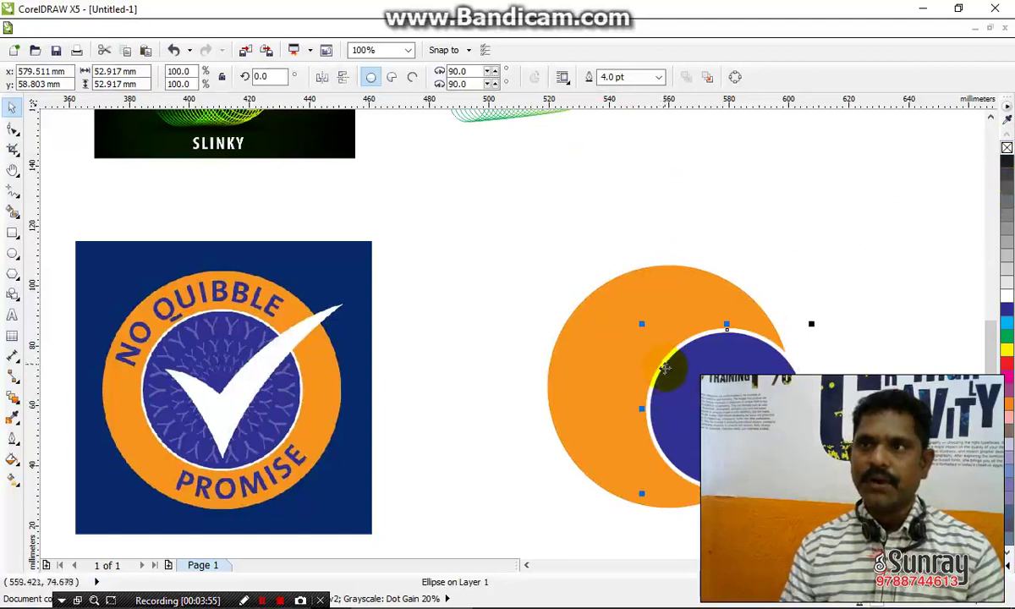
pyautogui.moveTo(594, 347); pyautogui.dragTo(541, 306)
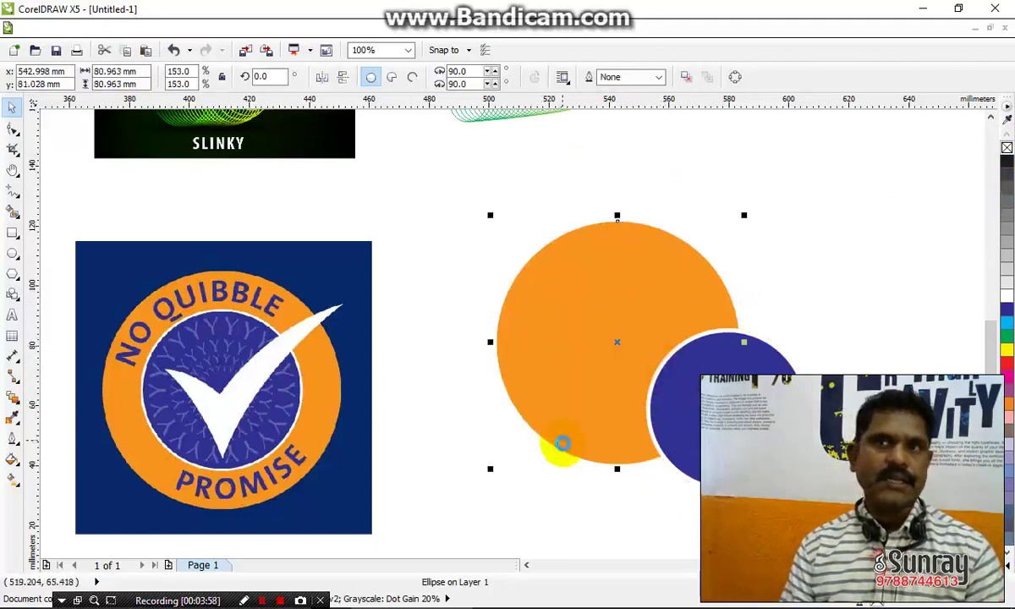
pyautogui.hotkey('ctrl', 'z')
pyautogui.hotkey('ctrl', 'z')
pyautogui.click(482, 385)
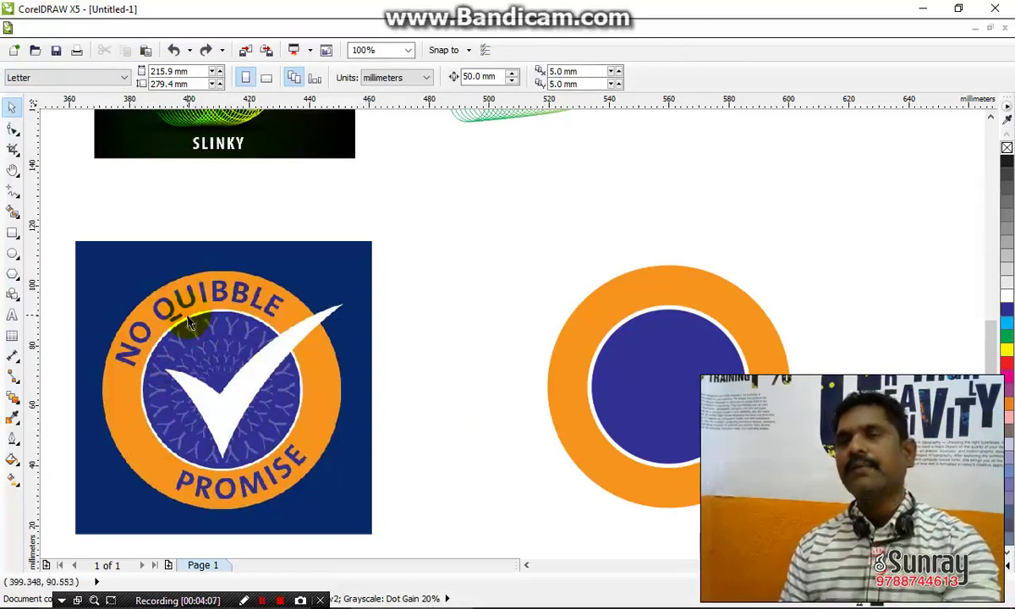
# - Write the artistic text NO QUIBBLE and PROMISE on two lines below the rebuilt badge
pyautogui.click(12, 314)
pyautogui.scroll(-1, 516, 431)
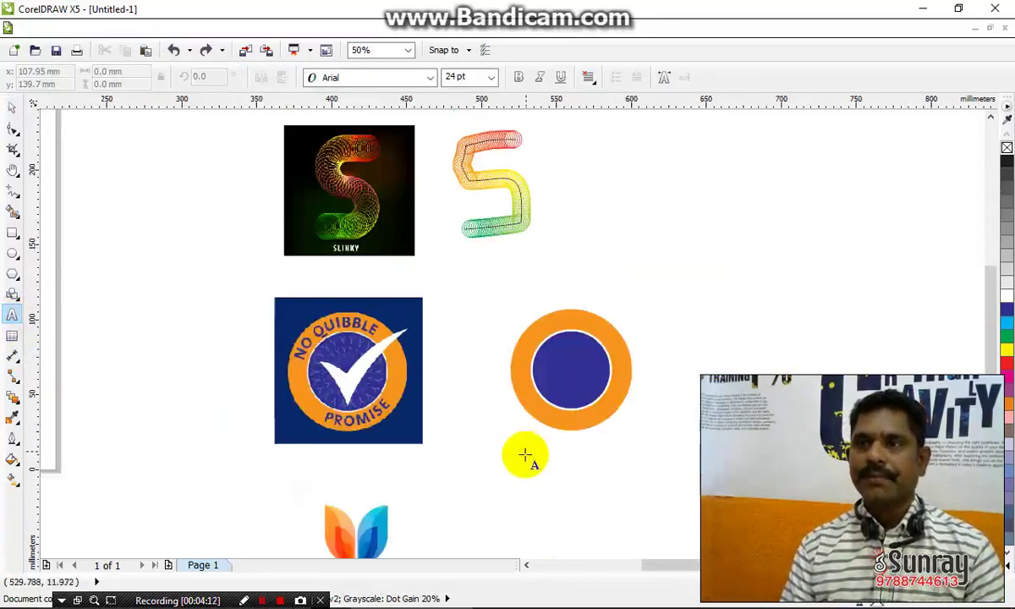
pyautogui.scroll(1, 512, 452)
pyautogui.click(498, 446)
pyautogui.write('NO QUIBBLE')
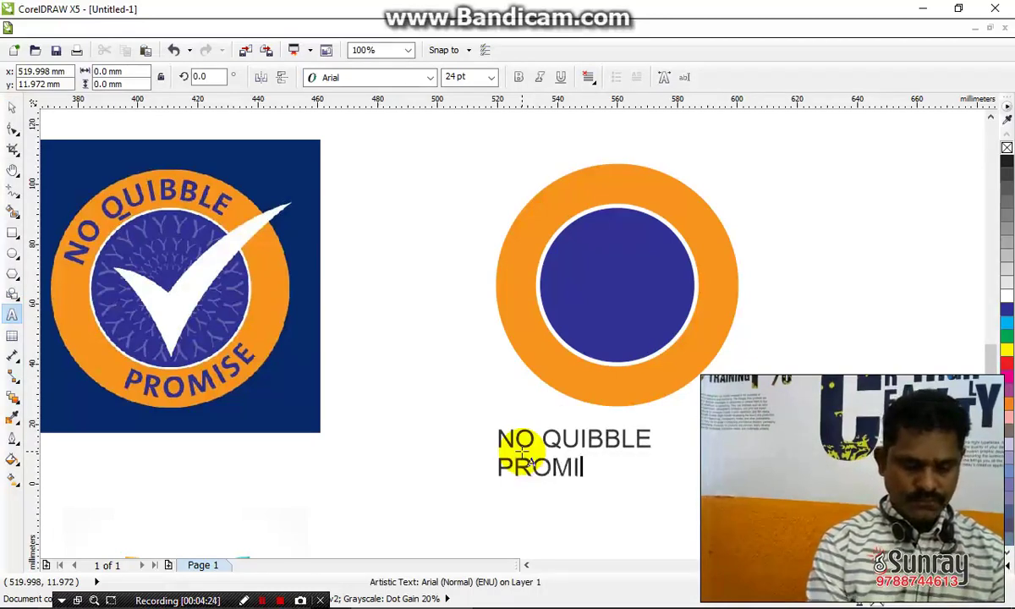
# - Break the text into separate lines, moving PROMISE lower and NO QUIBBLE slightly to the left
pyautogui.click(11, 106)
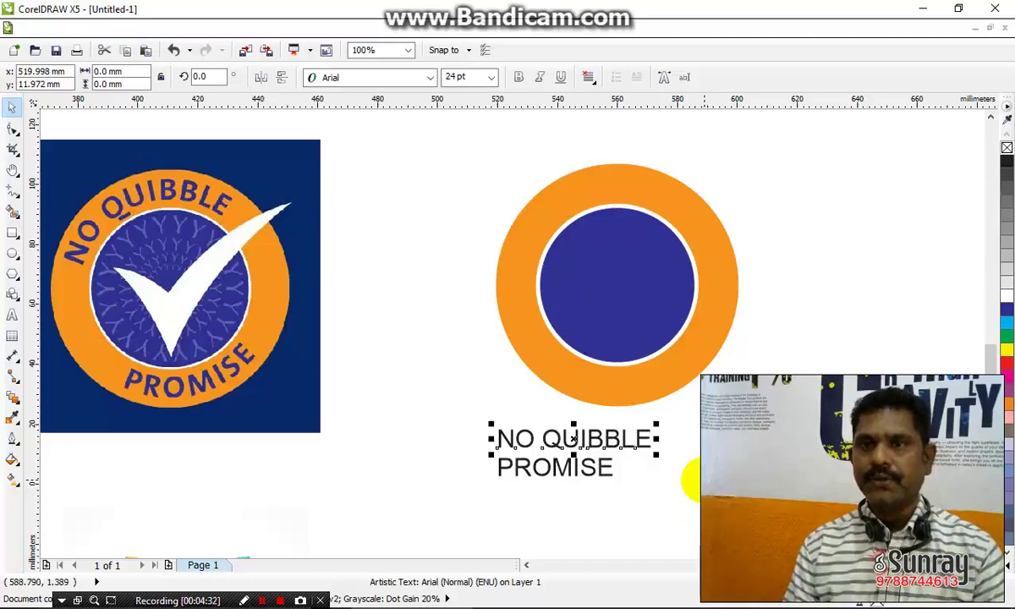
pyautogui.click(689, 476)
pyautogui.click(589, 472)
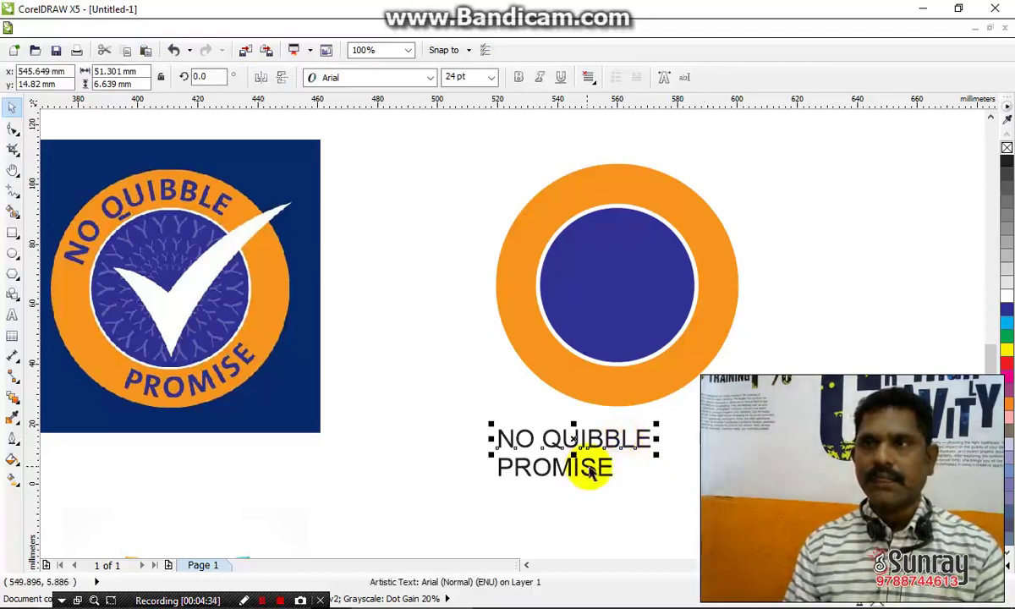
pyautogui.moveTo(588, 466); pyautogui.dragTo(593, 485)
pyautogui.moveTo(600, 442); pyautogui.dragTo(589, 442)
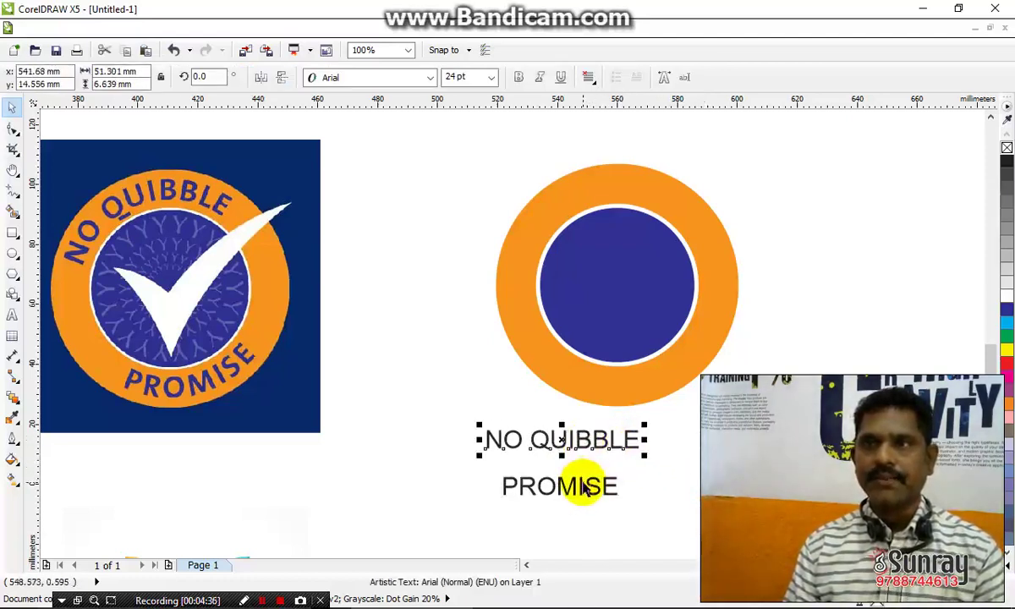
# - Make both the NO QUIBBLE and PROMISE texts bold
pyautogui.keyDown('shift'); pyautogui.click(584, 489); pyautogui.keyUp('shift')
pyautogui.click(518, 77)
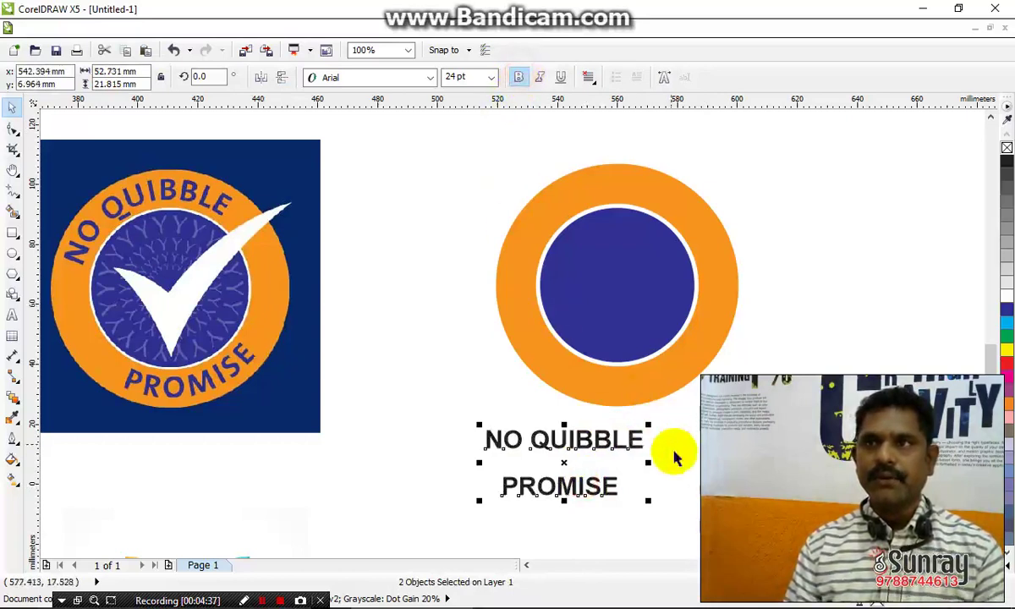
pyautogui.click(674, 457)
pyautogui.click(607, 442)
pyautogui.keyDown('shift'); pyautogui.click(622, 336); pyautogui.keyUp('shift')
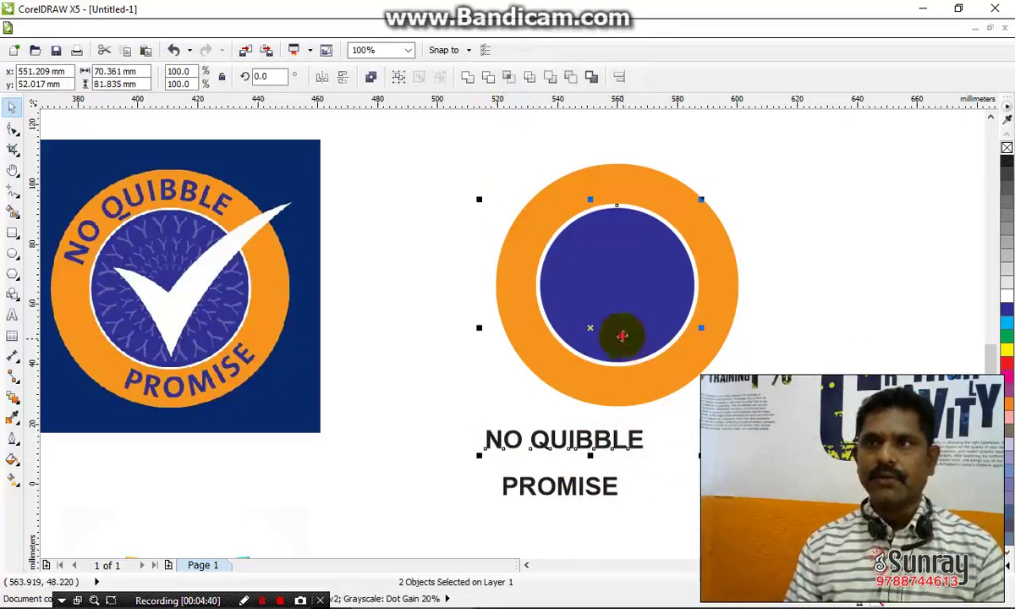
pyautogui.moveTo(622, 336); pyautogui.dragTo(862, 365)
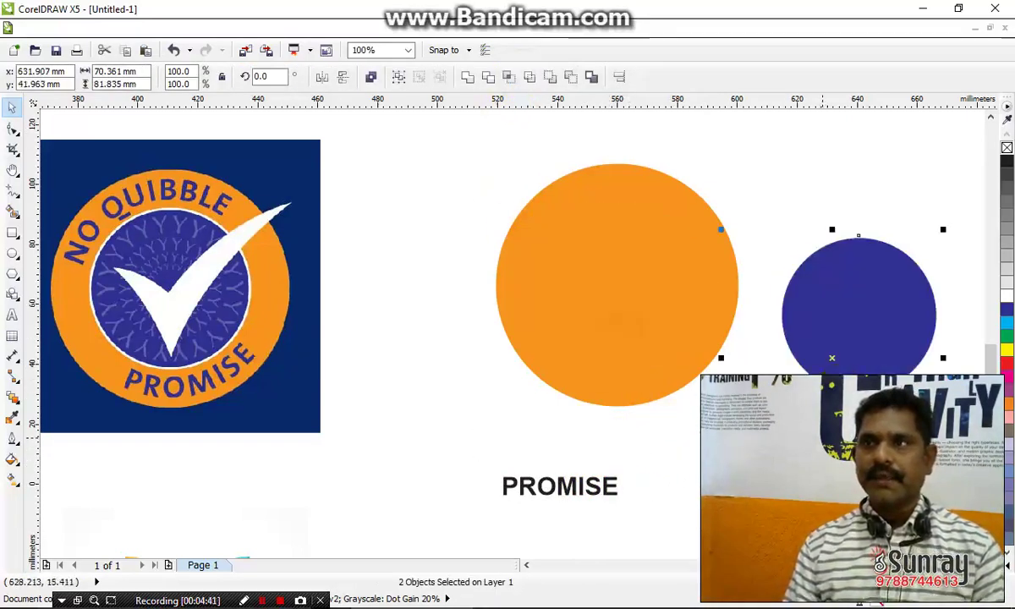
pyautogui.hotkey('ctrl', 'z')
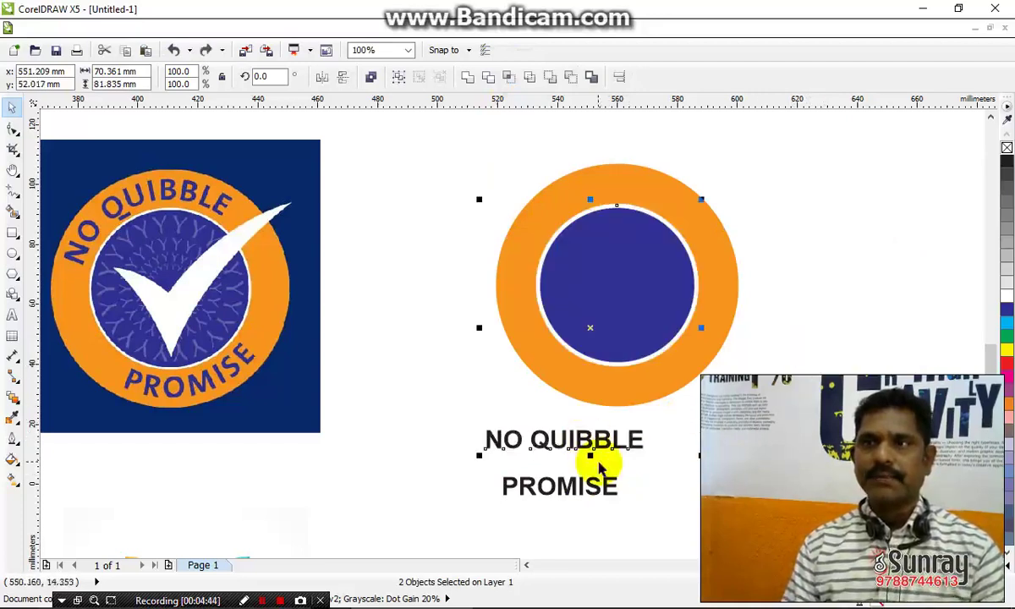
pyautogui.moveTo(623, 325); pyautogui.dragTo(675, 269)
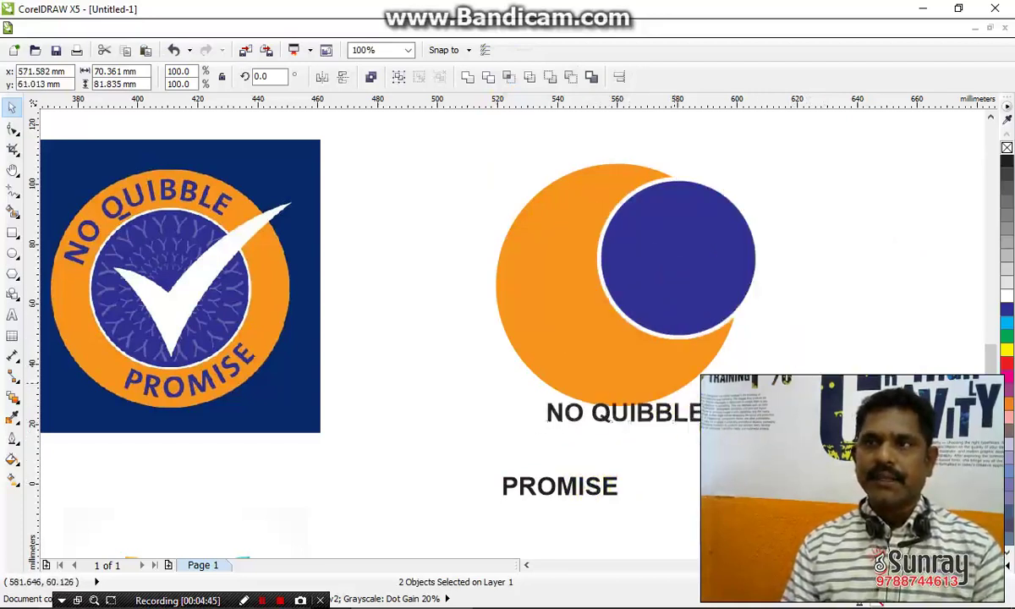
pyautogui.hotkey('ctrl', 'z')
# - Move the NO QUIBBLE text to the left of the badge and fit it to the blue circle's path
pyautogui.click(595, 448)
pyautogui.moveTo(595, 448); pyautogui.dragTo(440, 362)
pyautogui.keyDown('shift'); pyautogui.click(577, 317); pyautogui.keyUp('shift')
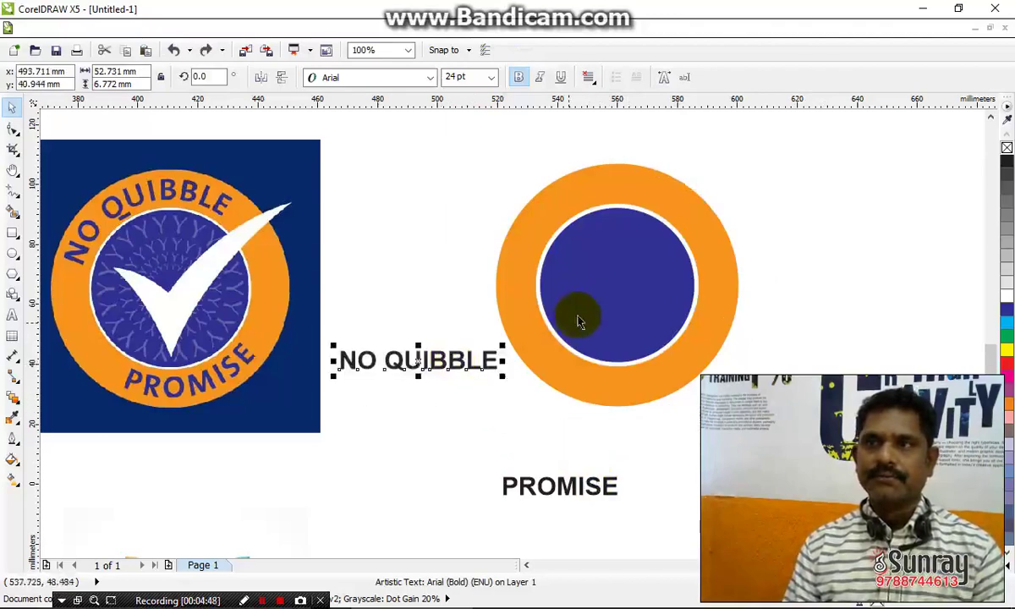
pyautogui.click(227, 28)
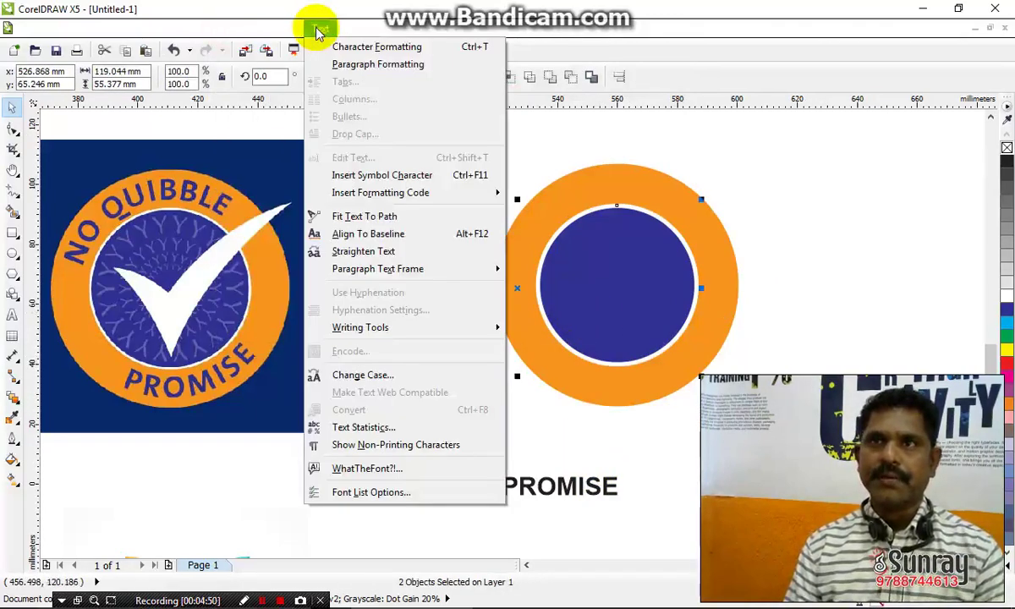
pyautogui.click(368, 216)
pyautogui.click(668, 272)
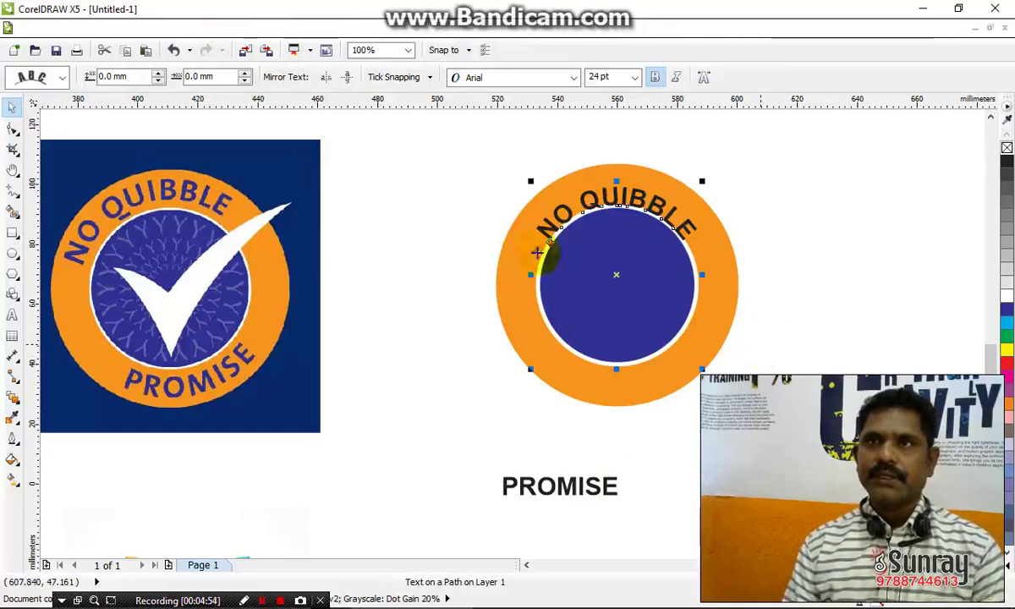
pyautogui.click(319, 28)
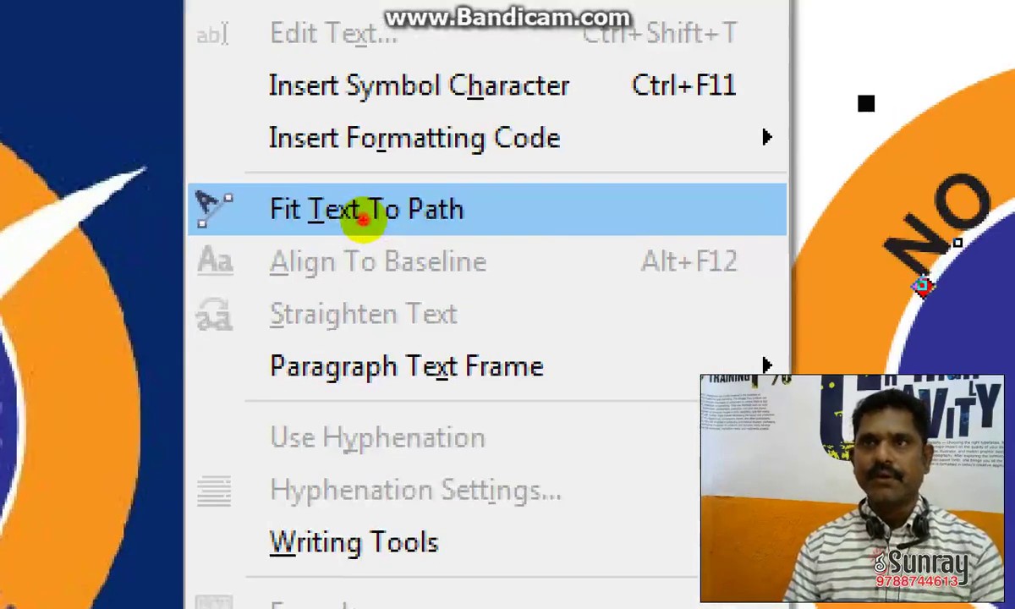
pyautogui.moveTo(230, 237); pyautogui.dragTo(510, 246)
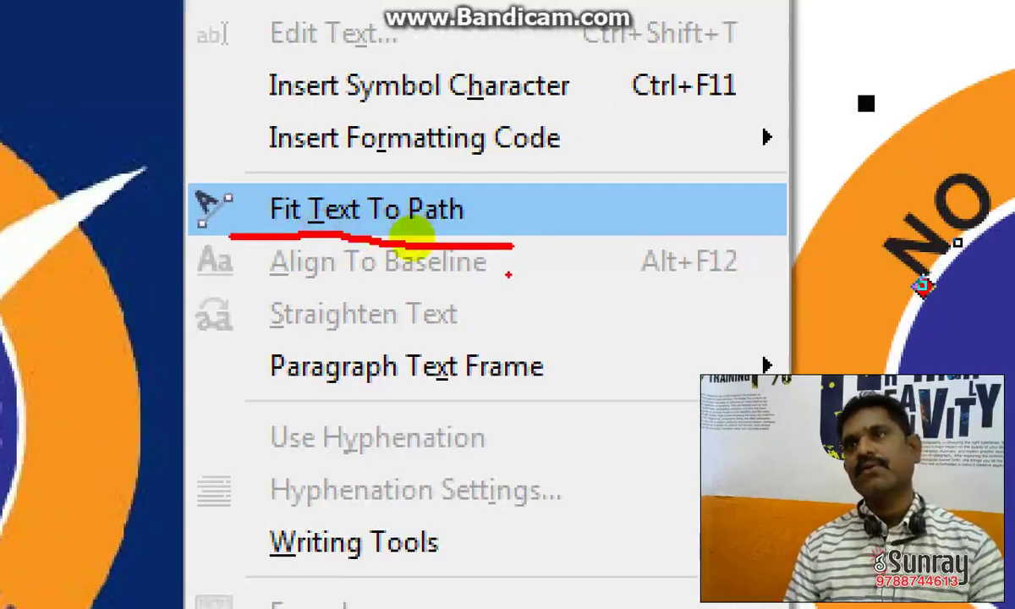
pyautogui.click(414, 235)
pyautogui.click(537, 279)
pyautogui.click(634, 154)
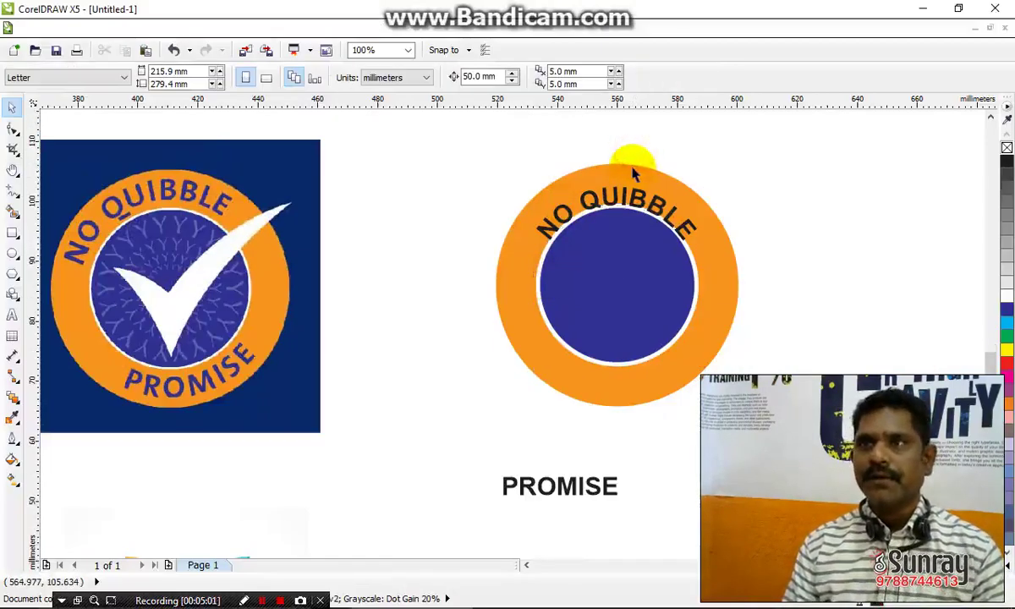
pyautogui.scroll(1, 634, 173)
pyautogui.click(633, 226)
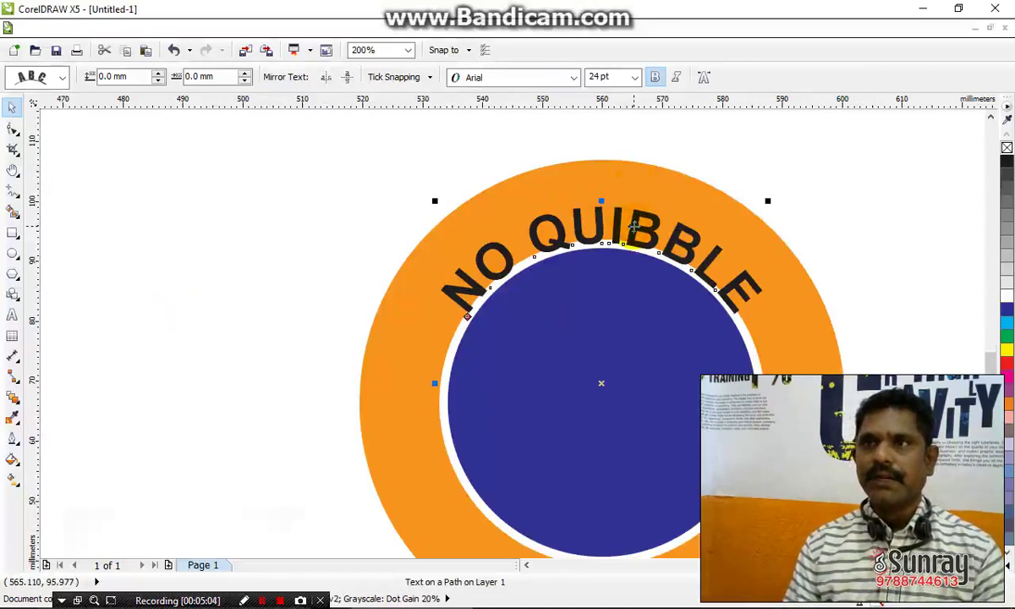
pyautogui.click(627, 297)
pyautogui.moveTo(638, 297); pyautogui.dragTo(718, 297)
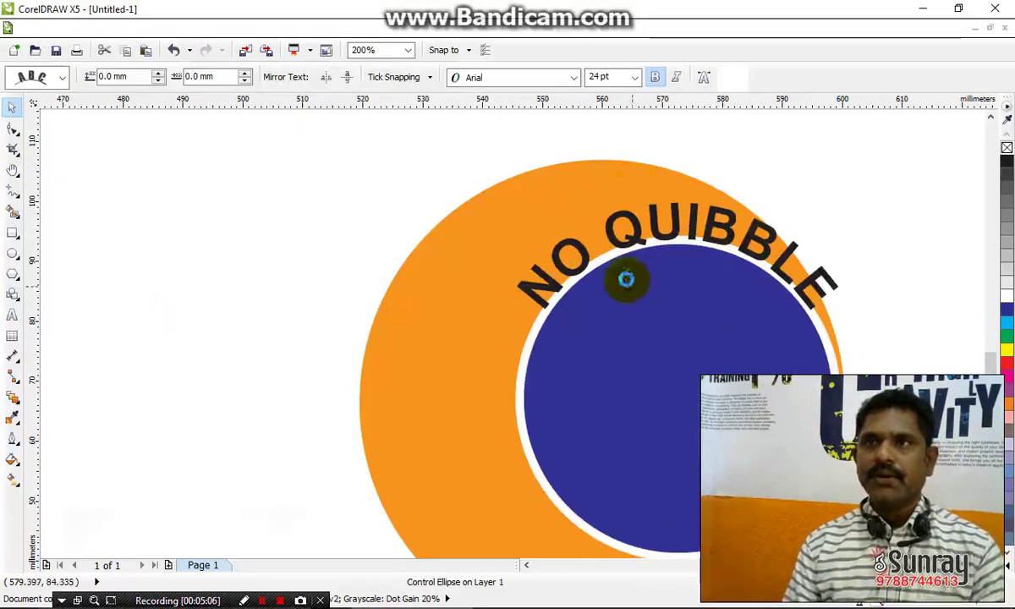
pyautogui.hotkey('ctrl', 'z')
# - Shift NO QUIBBLE counterclockwise along the circle and outward into the orange ring, with 3.175 mm distance from path and 172.684 mm offset
pyautogui.click(607, 237)
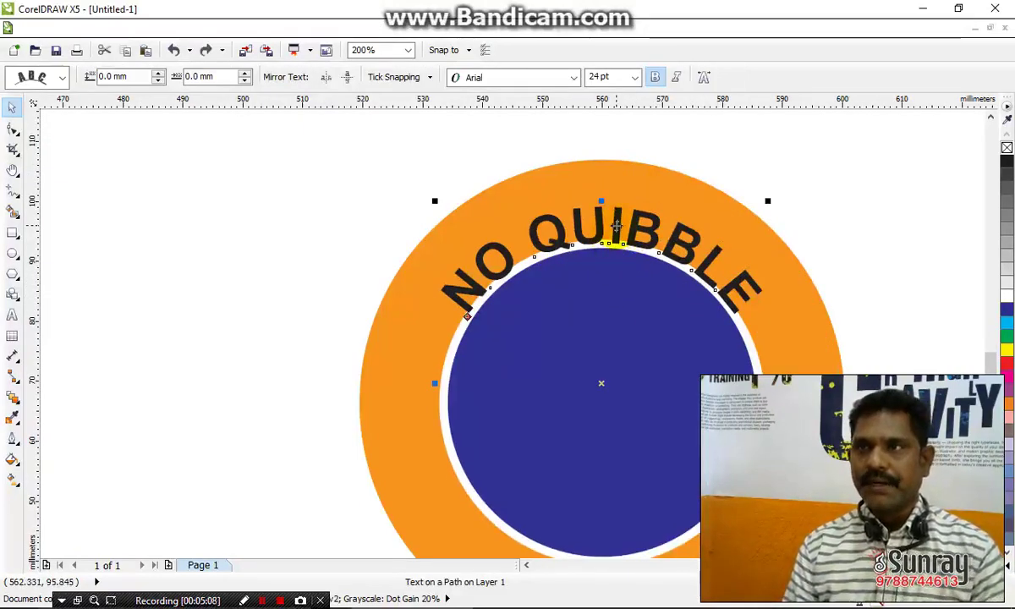
pyautogui.click(615, 225)
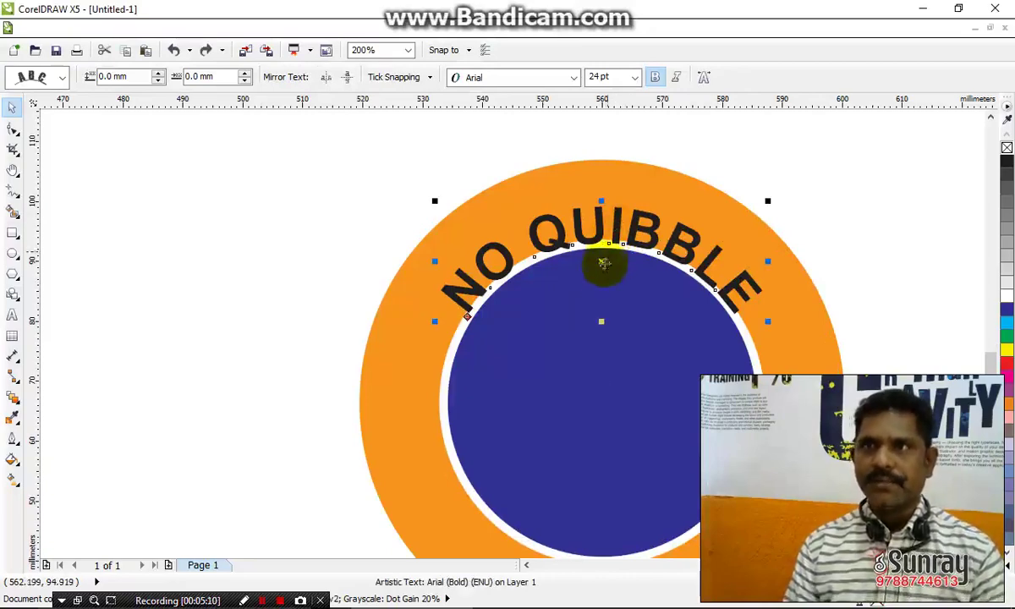
pyautogui.scroll(1, 613, 269)
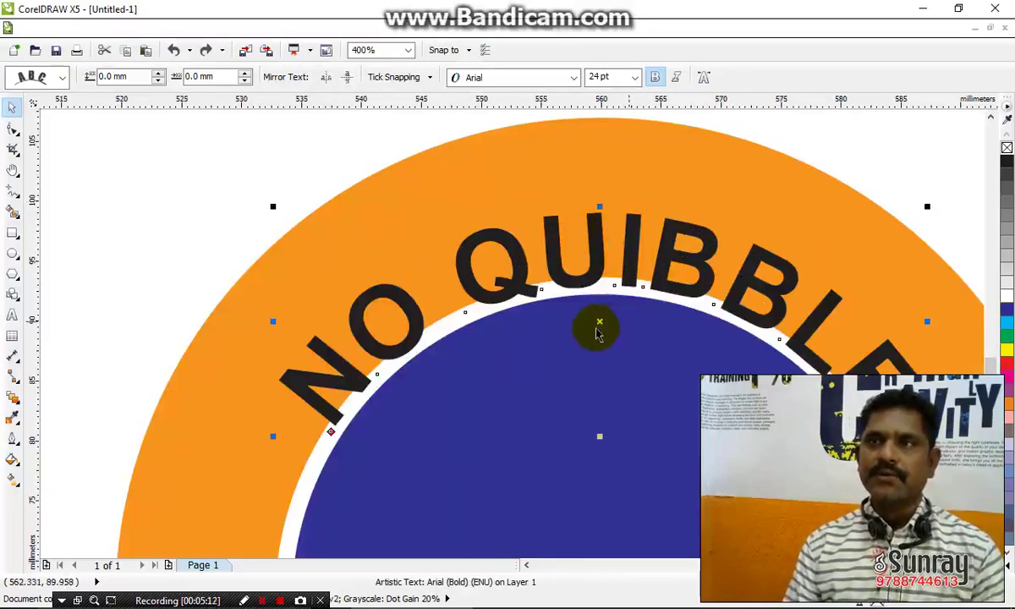
pyautogui.scroll(-1, 604, 332)
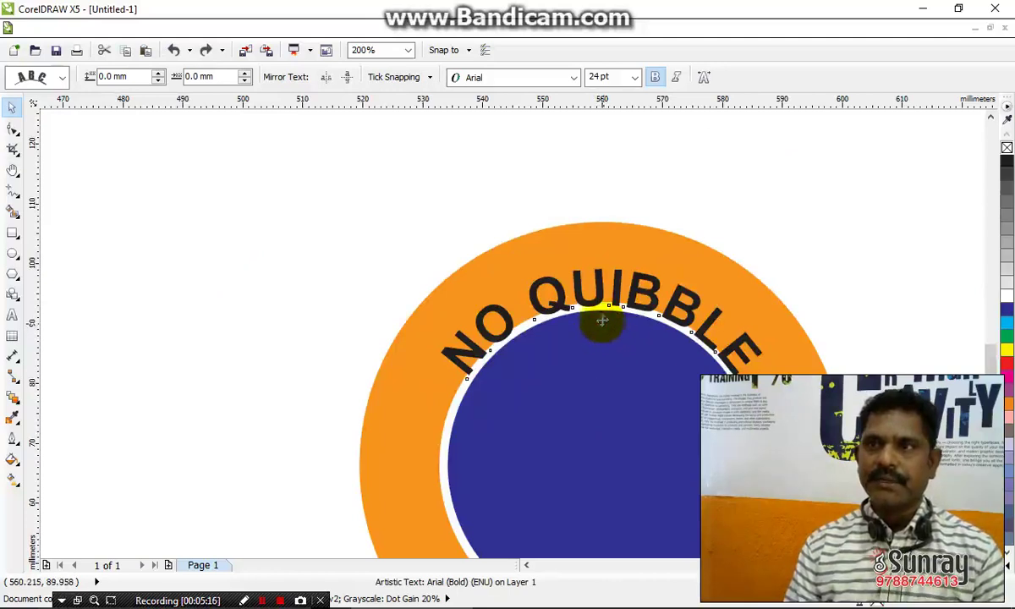
pyautogui.moveTo(601, 319); pyautogui.dragTo(539, 328)
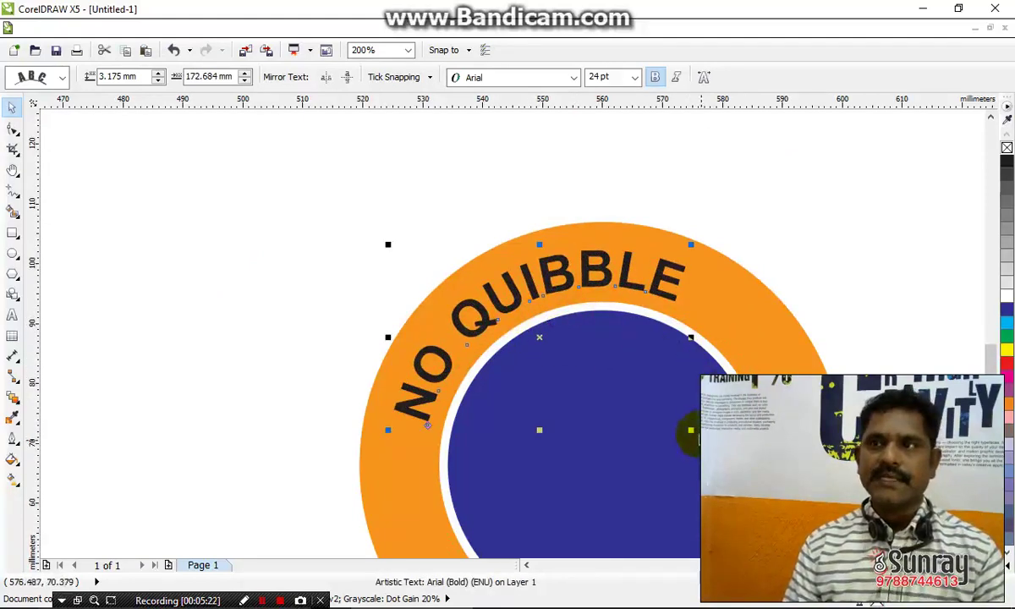
# - Undo a trial enlargement of the NO QUIBBLE text and fill the text with the badge's blue
pyautogui.moveTo(691, 431); pyautogui.dragTo(712, 439)
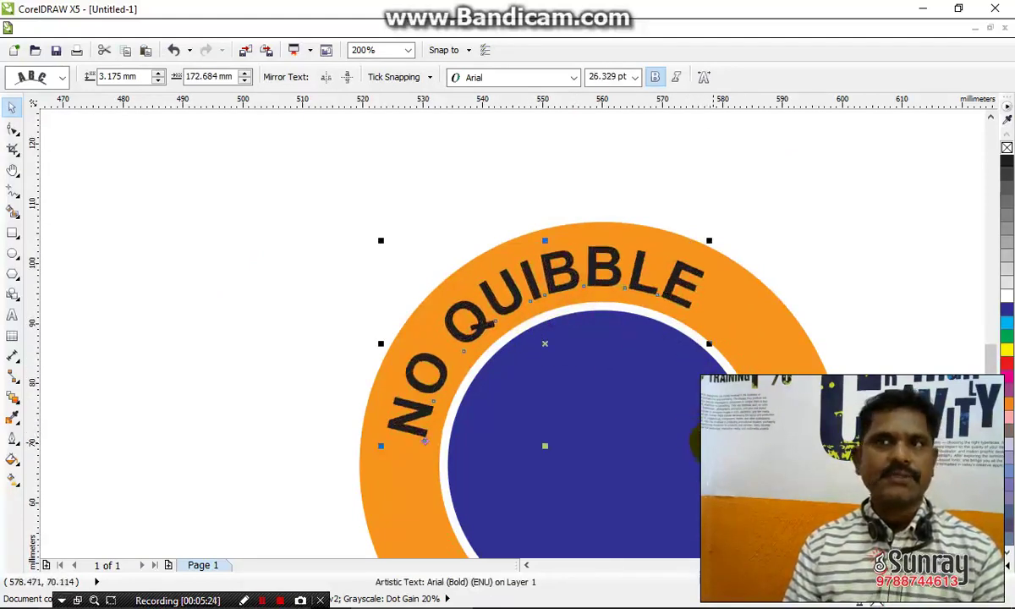
pyautogui.hotkey('ctrl', 'z')
pyautogui.click(1006, 308)
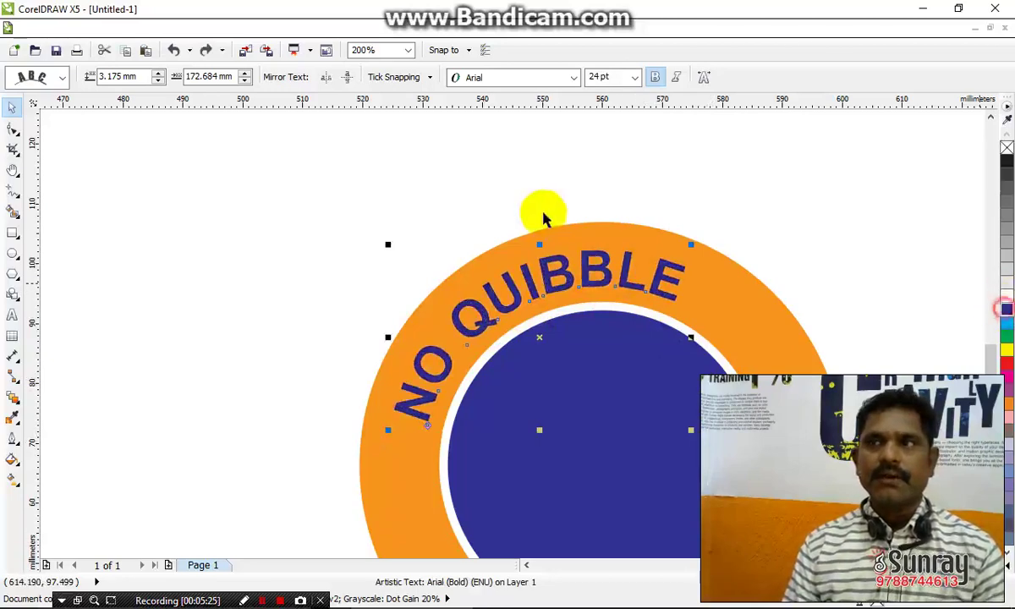
pyautogui.scroll(-1, 558, 175)
pyautogui.click(537, 512)
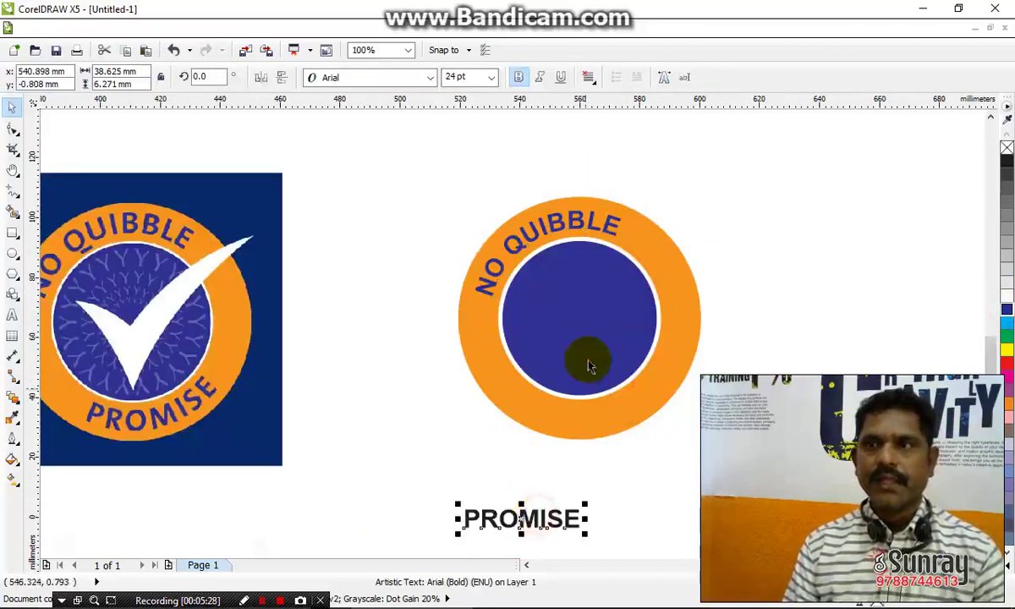
pyautogui.keyDown('shift'); pyautogui.click(589, 365); pyautogui.keyUp('shift')
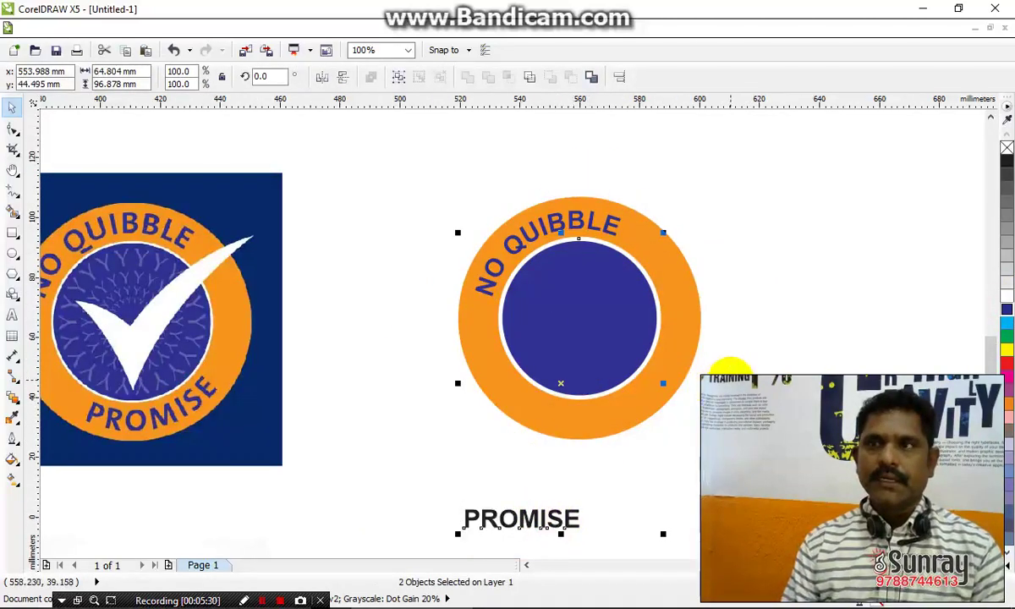
pyautogui.click(729, 372)
pyautogui.click(582, 229)
pyautogui.moveTo(593, 301); pyautogui.dragTo(739, 304)
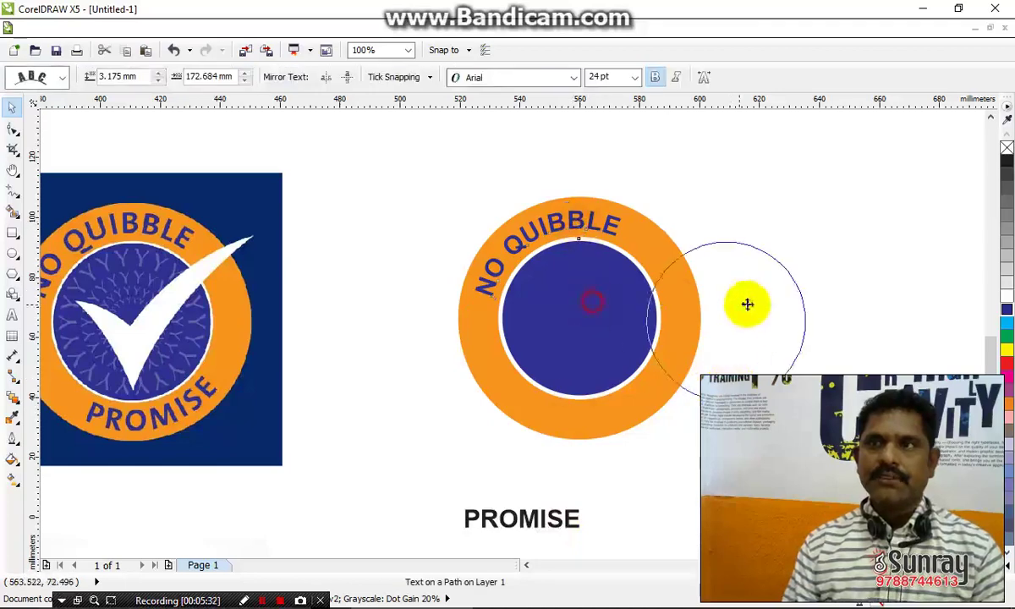
pyautogui.hotkey('ctrl', 'z')
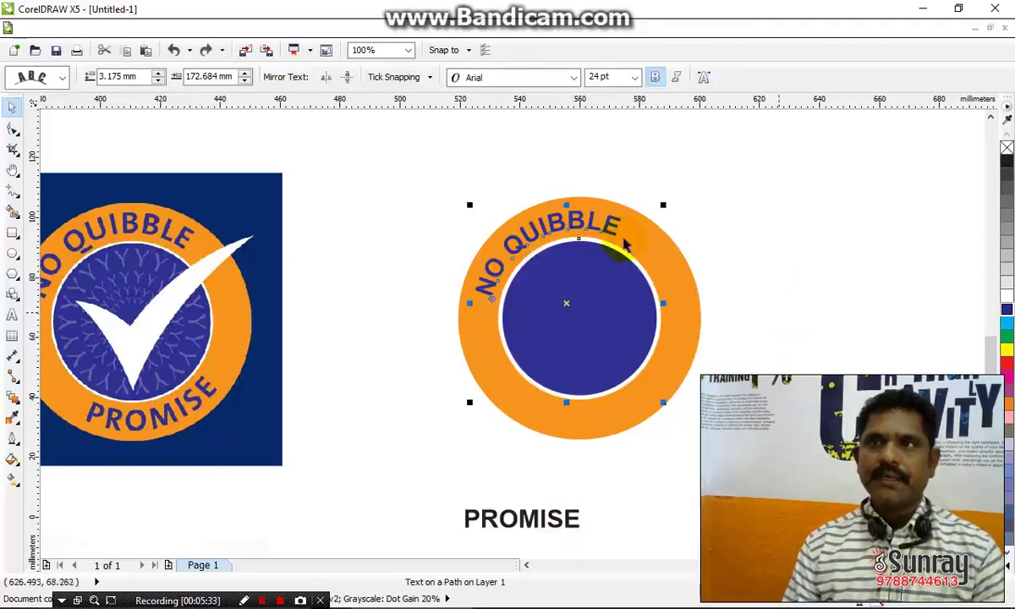
# - Break the NO QUIBBLE text apart from the blue circle's path
pyautogui.click(198, 32)
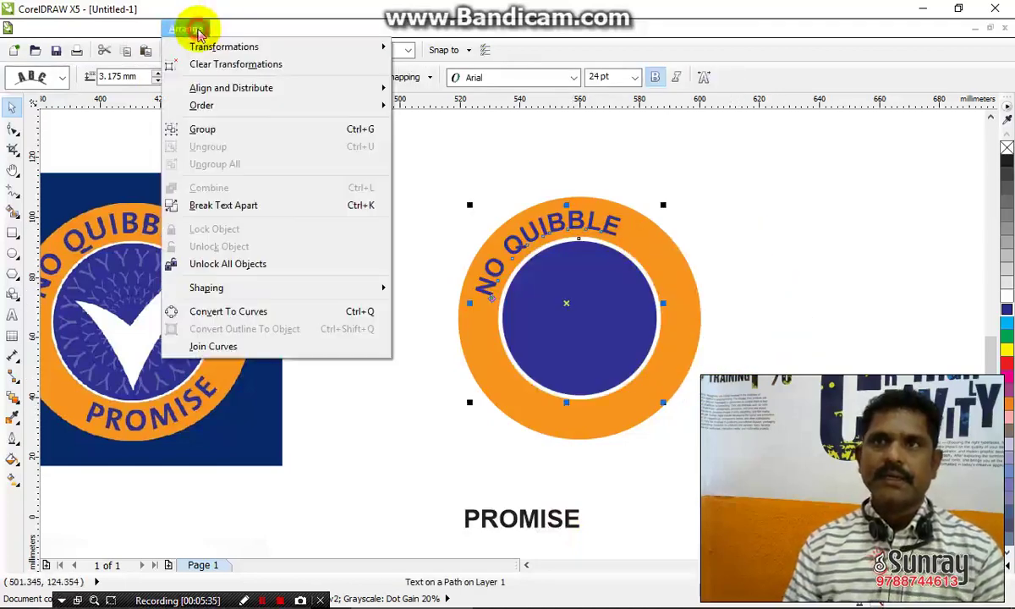
pyautogui.click(259, 218)
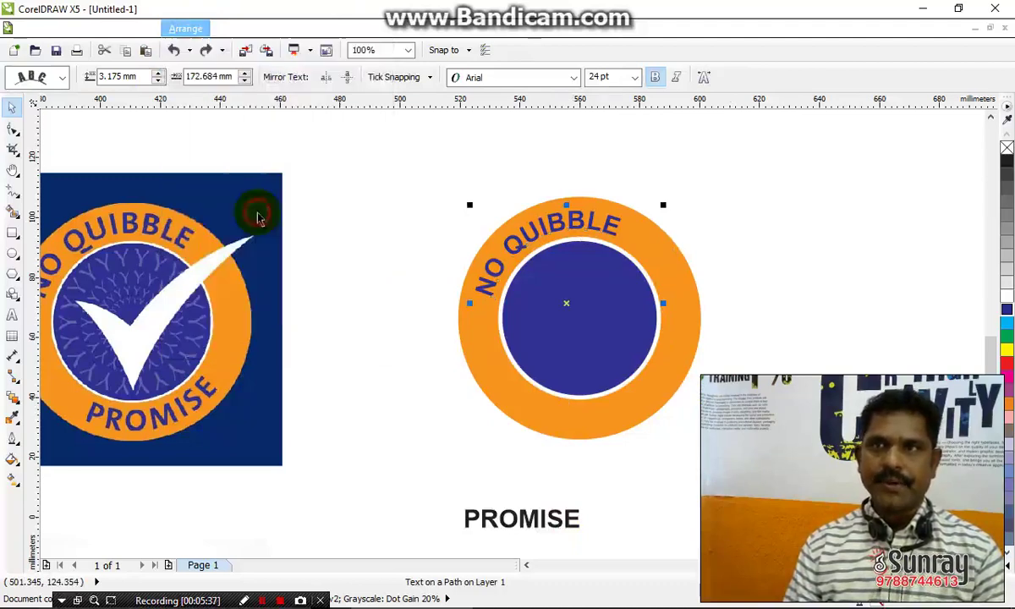
pyautogui.click(374, 344)
pyautogui.click(564, 237)
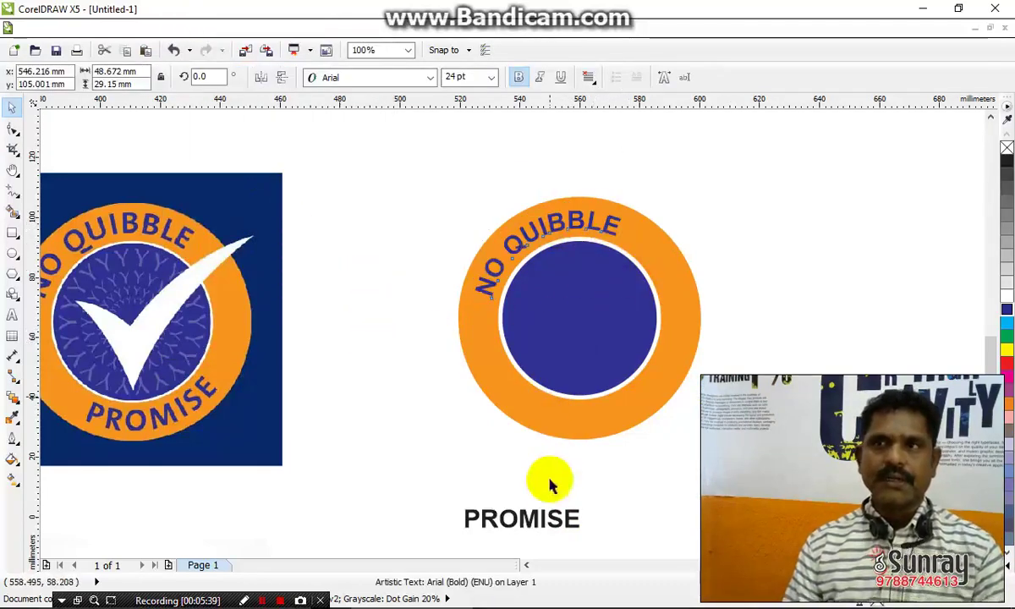
# - Fit PROMISE to the blue circle's path and move it to the ring's lower right, with 3.175 mm distance and 82.145 mm offset
pyautogui.click(543, 516)
pyautogui.keyDown('shift'); pyautogui.click(585, 320); pyautogui.keyUp('shift')
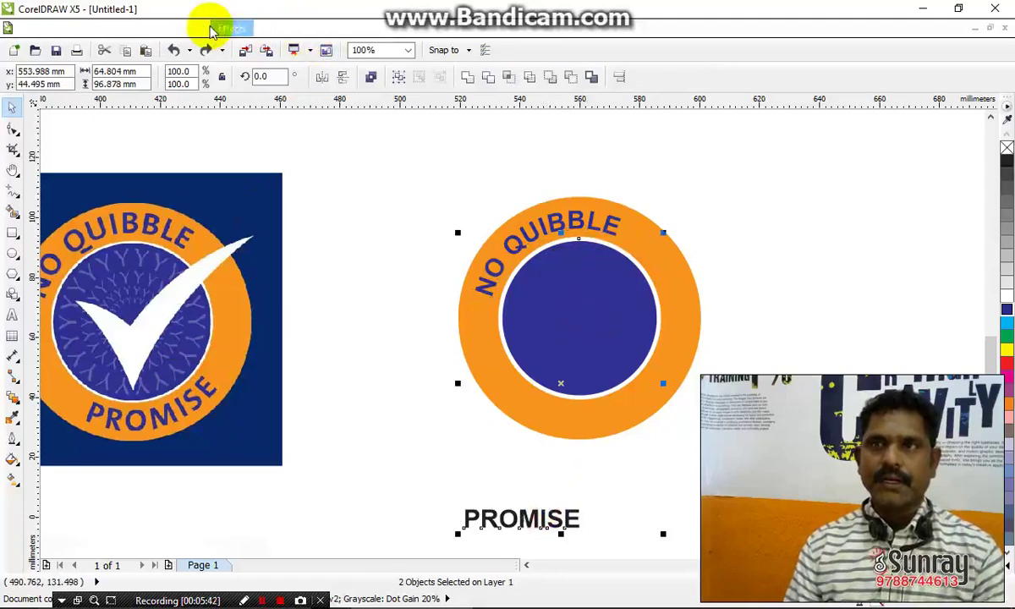
pyautogui.click(310, 26)
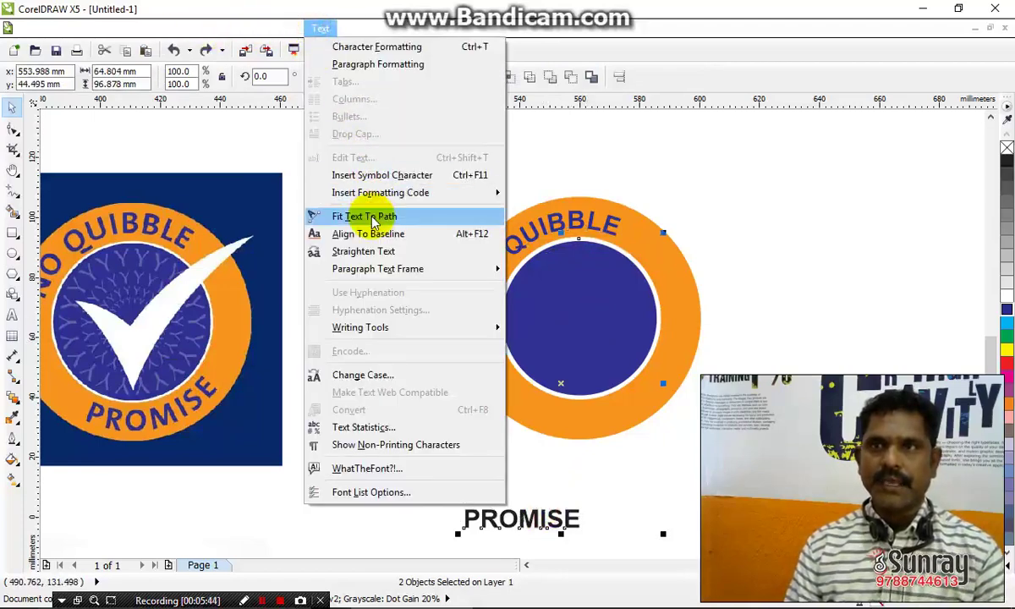
pyautogui.click(372, 220)
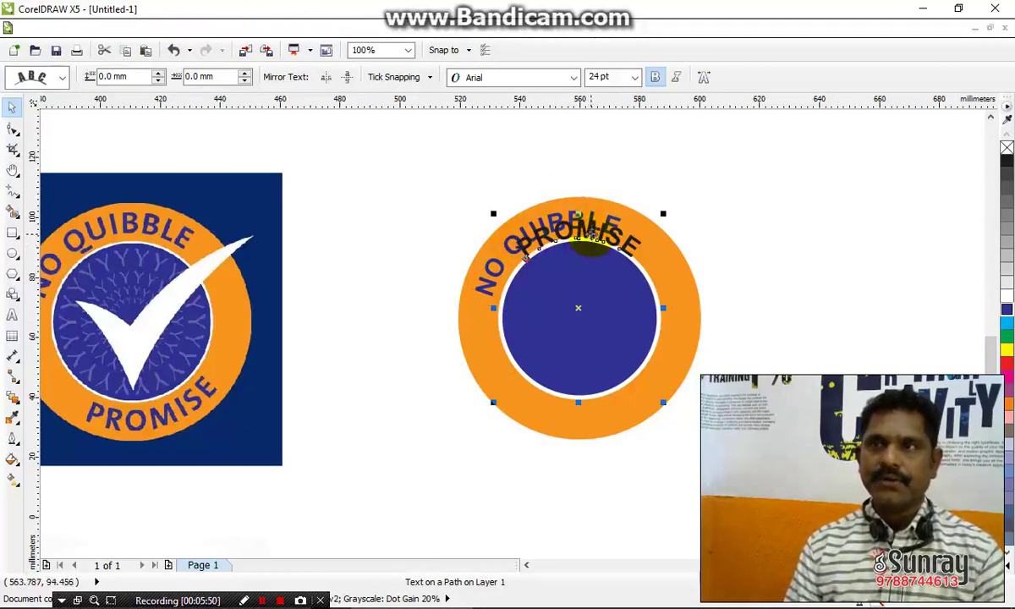
pyautogui.click(581, 234)
pyautogui.moveTo(579, 236); pyautogui.dragTo(614, 409)
# - Shift PROMISE to 4.046 mm distance and 84.332 mm offset, and mirror it horizontally and vertically
pyautogui.scroll(4, 615, 412)
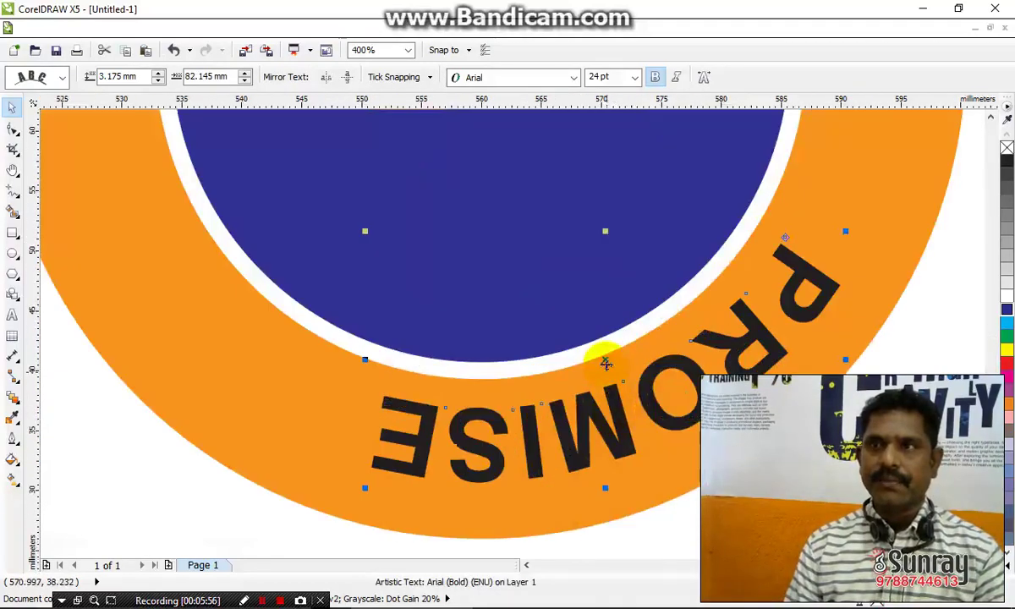
pyautogui.moveTo(606, 363); pyautogui.dragTo(613, 372)
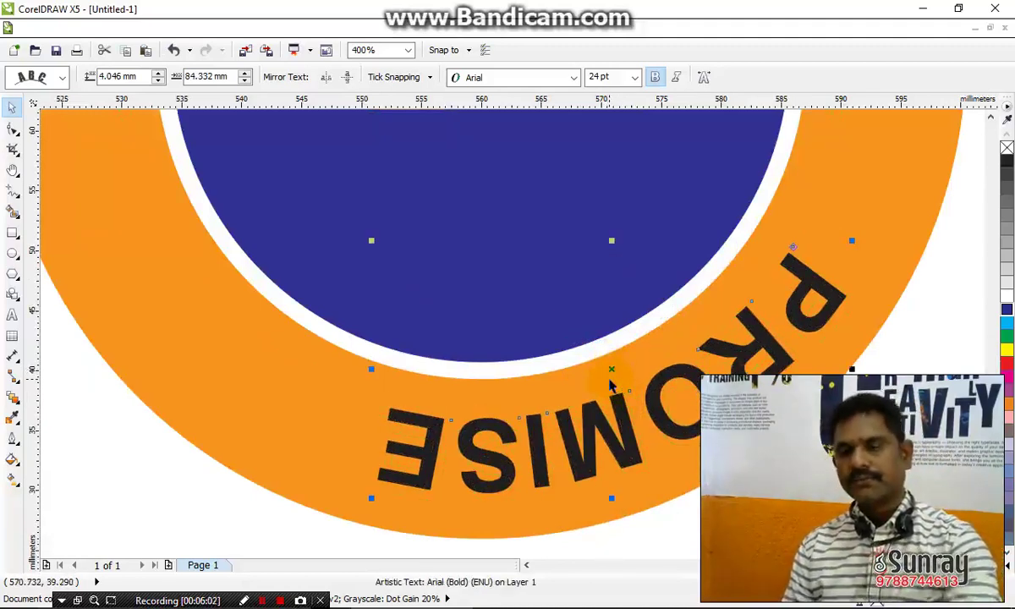
pyautogui.click(327, 78)
pyautogui.click(346, 76)
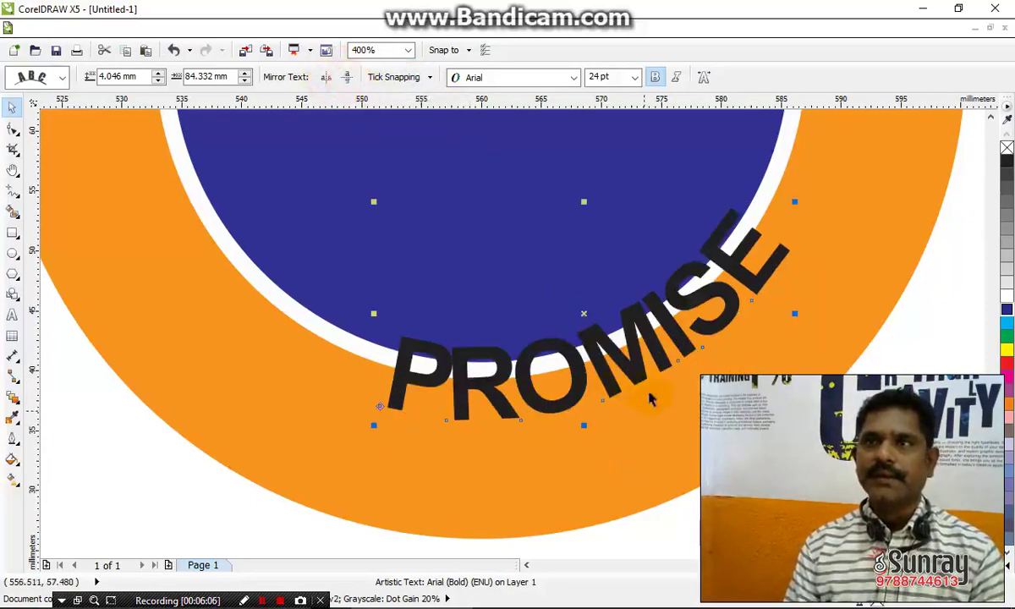
# - Move the mirrored PROMISE text outward into the orange ring and widen its letter spacing
pyautogui.moveTo(583, 309); pyautogui.dragTo(597, 359)
pyautogui.click(13, 127)
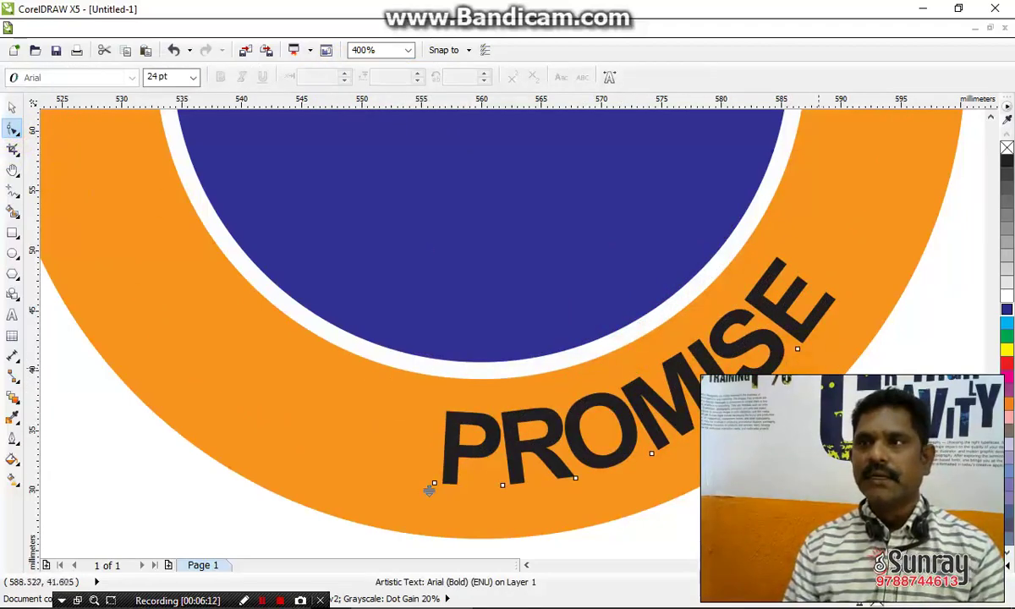
pyautogui.moveTo(841, 490)
pyautogui.mouseDown()
pyautogui.moveTo(858, 504)
pyautogui.moveTo(860, 494)
pyautogui.mouseUp()
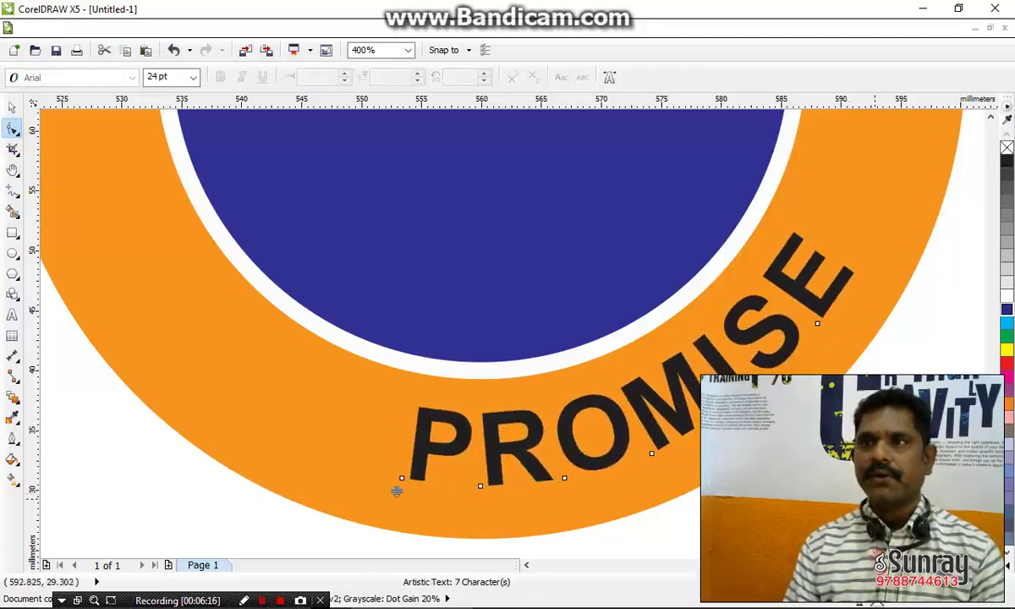
# - Undo the letter spacing, mirroring and last shifts of the PROMISE text, and return to the Pick tool
pyautogui.scroll(-1, 398, 486)
pyautogui.hotkey('ctrl', 'z')
pyautogui.hotkey('ctrl', 'z')
pyautogui.hotkey('ctrl', 'z')
pyautogui.hotkey('ctrl', 'z')
pyautogui.hotkey('ctrl', 'z')
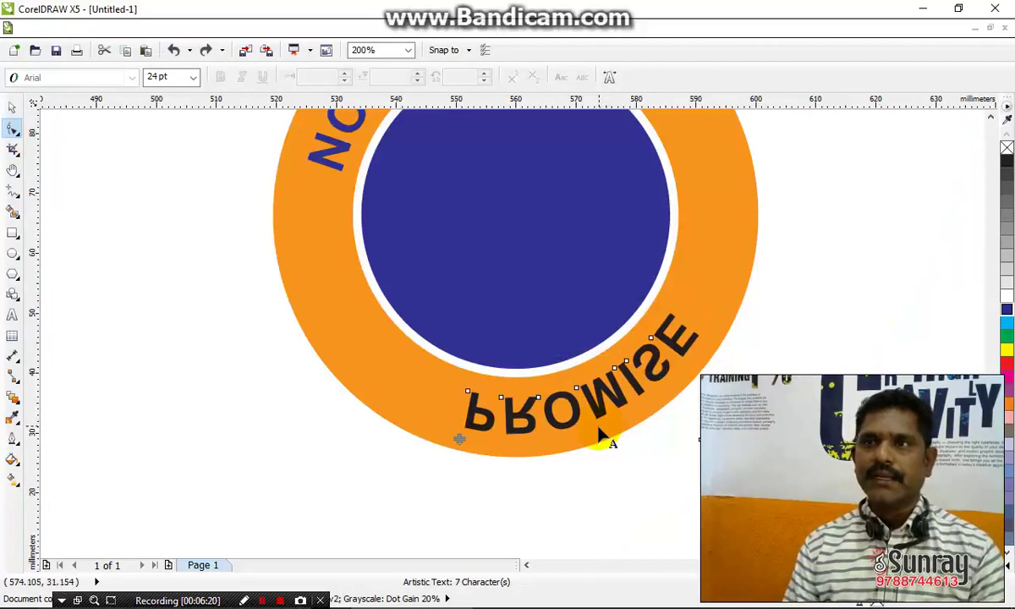
pyautogui.hotkey('ctrl', 'z')
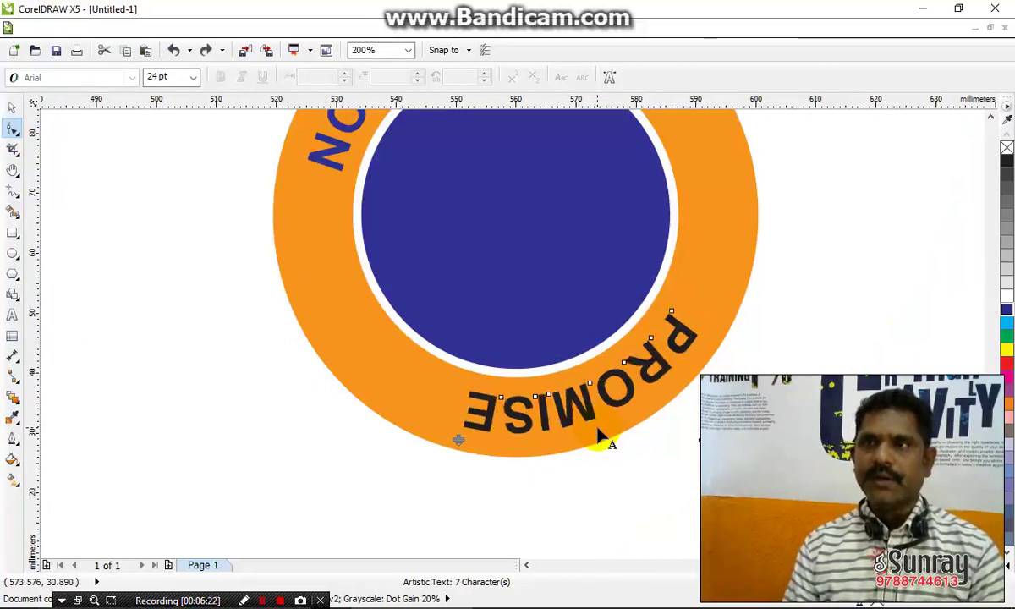
pyautogui.moveTo(598, 435); pyautogui.dragTo(597, 436)
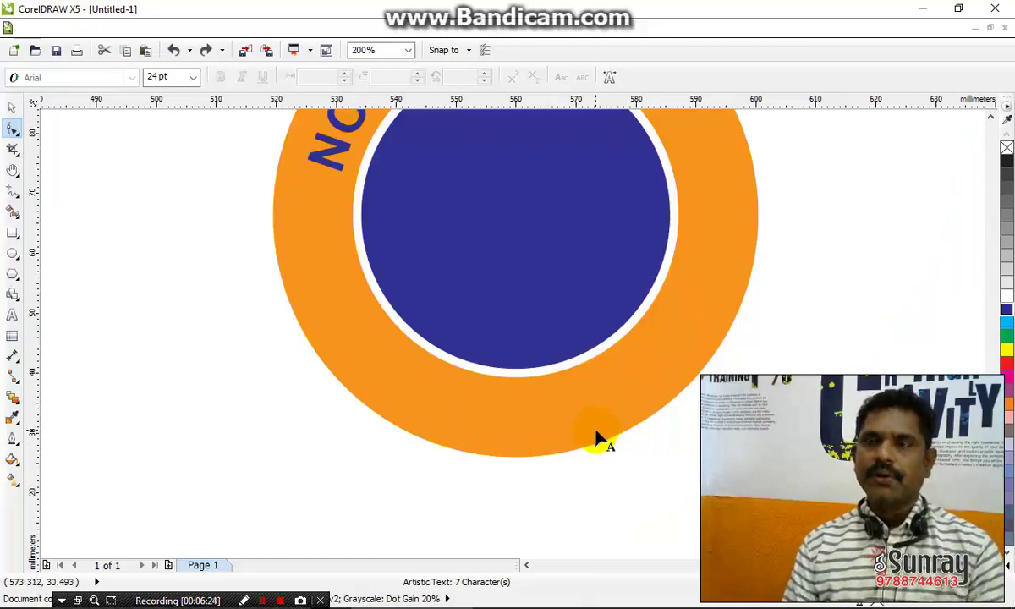
pyautogui.scroll(-1, 584, 433)
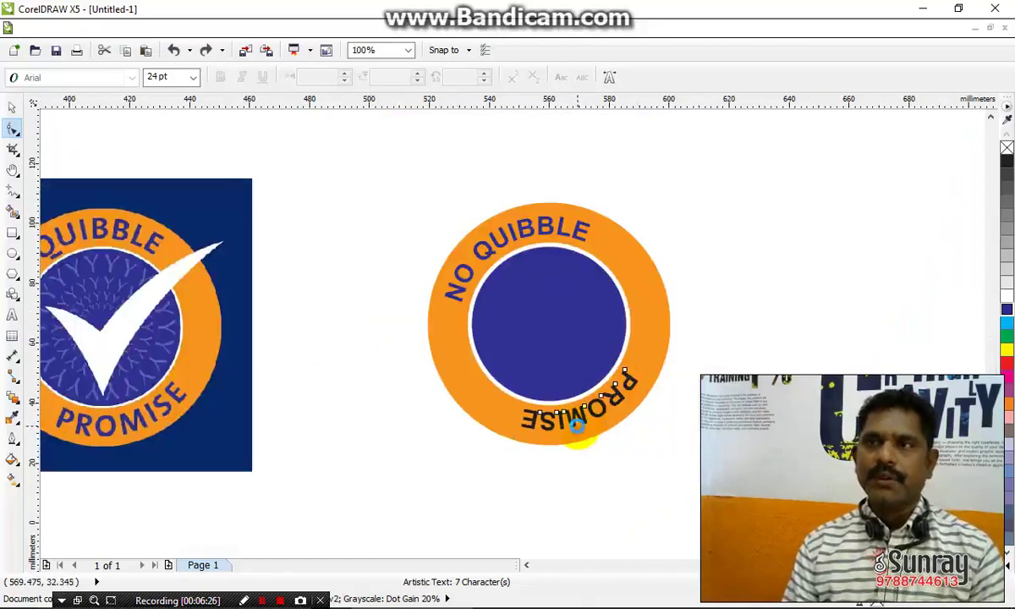
pyautogui.scroll(2, 577, 425)
pyautogui.press('space')
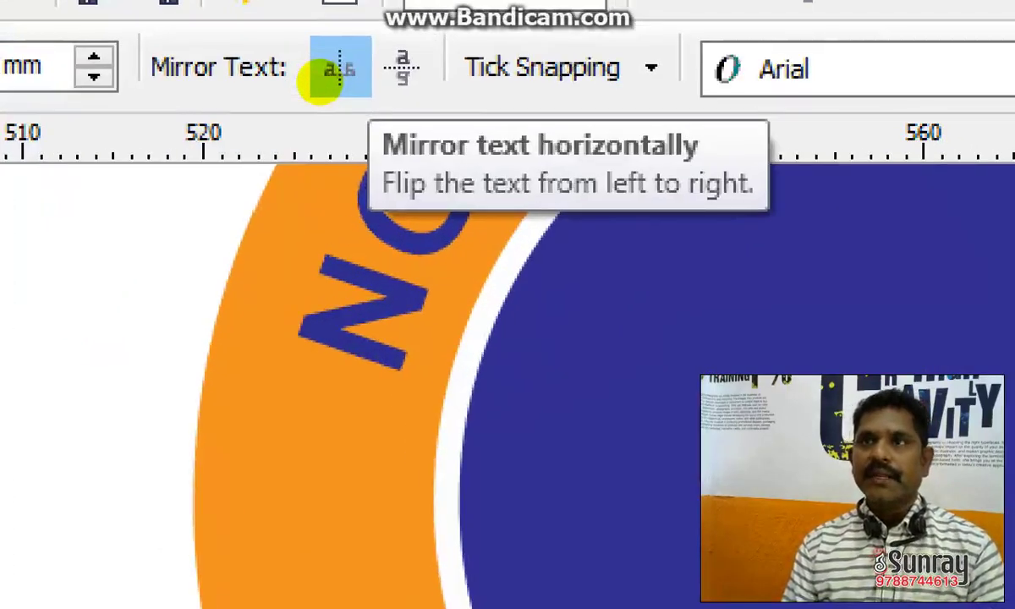
pyautogui.click(333, 74)
pyautogui.moveTo(356, 59); pyautogui.dragTo(347, 147)
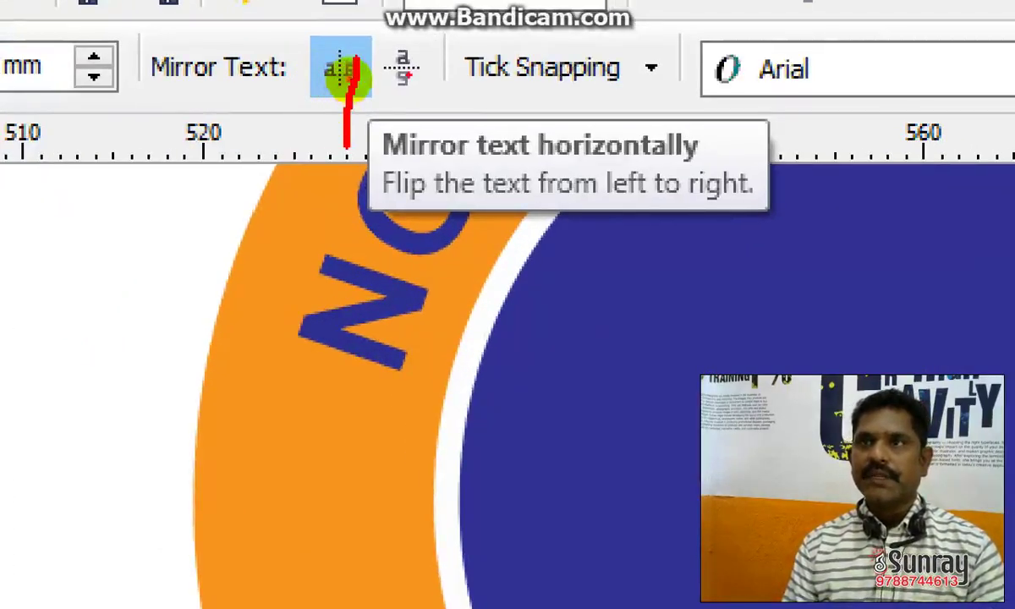
pyautogui.moveTo(408, 74); pyautogui.dragTo(427, 124)
pyautogui.press('Escape')
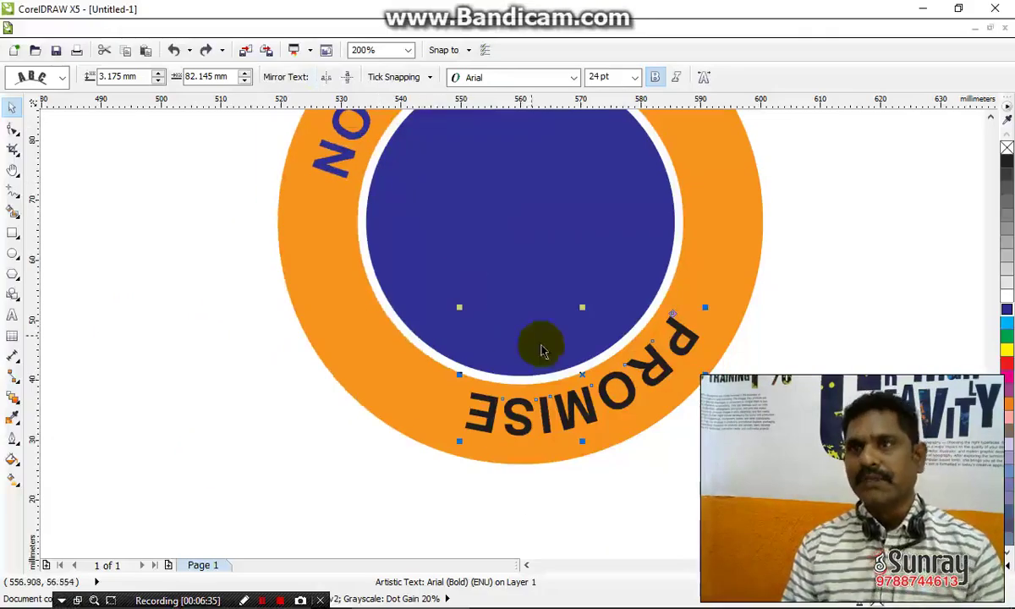
# - Mirror PROMISE horizontally and vertically and move it outward into the orange ring, with 10.227 mm distance and 99.899 mm offset
pyautogui.click(346, 77)
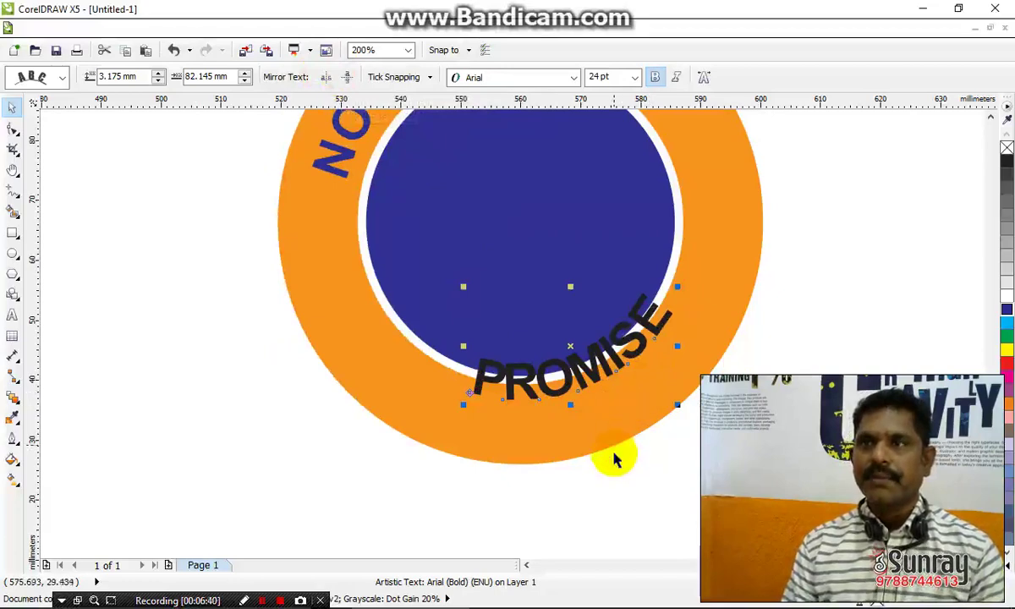
pyautogui.scroll(1, 612, 460)
pyautogui.moveTo(528, 238); pyautogui.dragTo(575, 314)
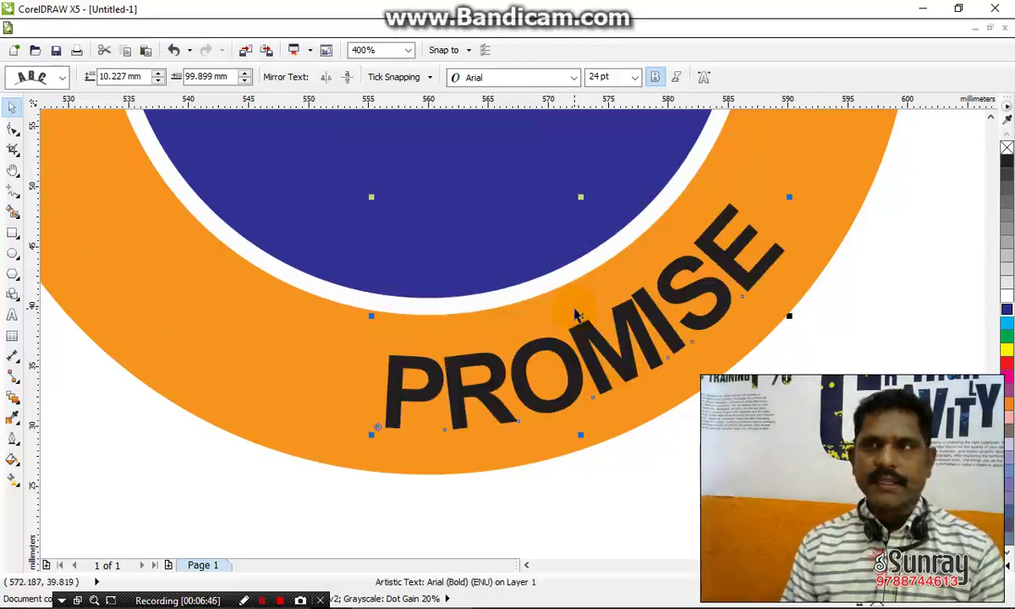
# - Widen the letter spacing of PROMISE slightly along the curve with the Shape tool
pyautogui.click(12, 126)
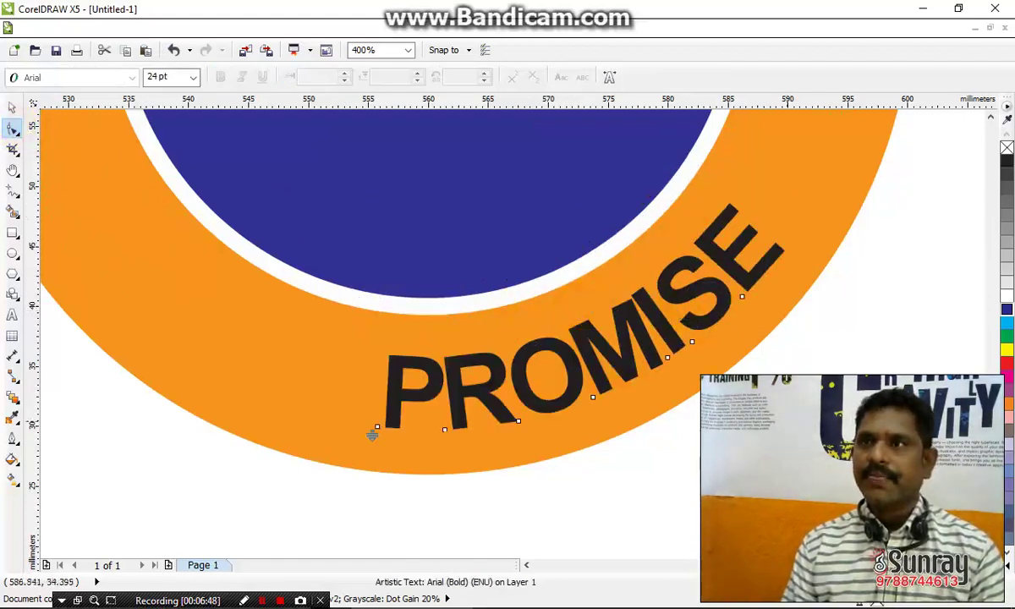
pyautogui.moveTo(792, 438)
pyautogui.mouseDown()
pyautogui.moveTo(818, 435)
pyautogui.moveTo(807, 438)
pyautogui.mouseUp()
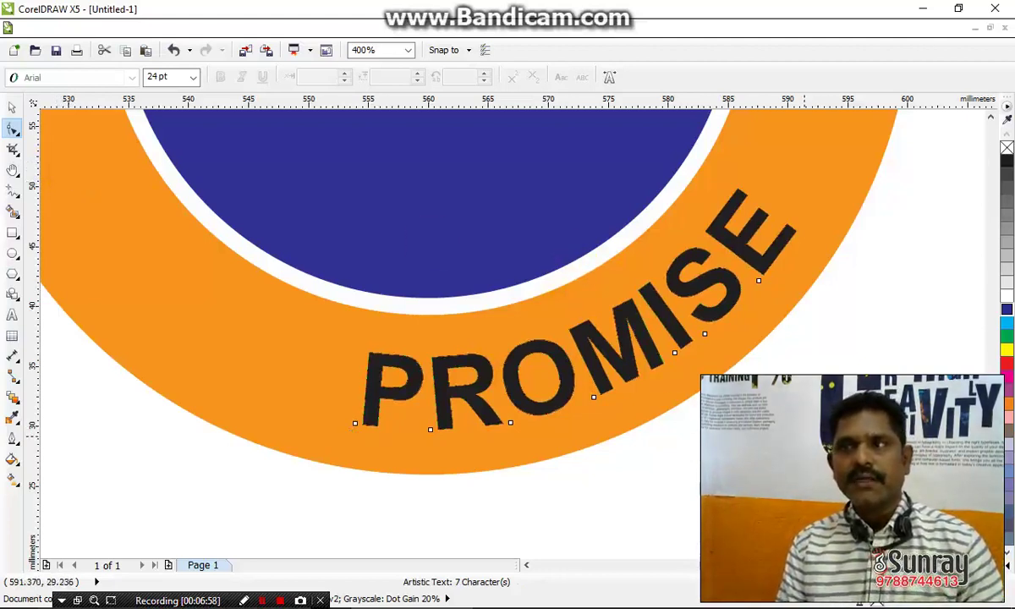
pyautogui.moveTo(349, 435); pyautogui.dragTo(344, 436)
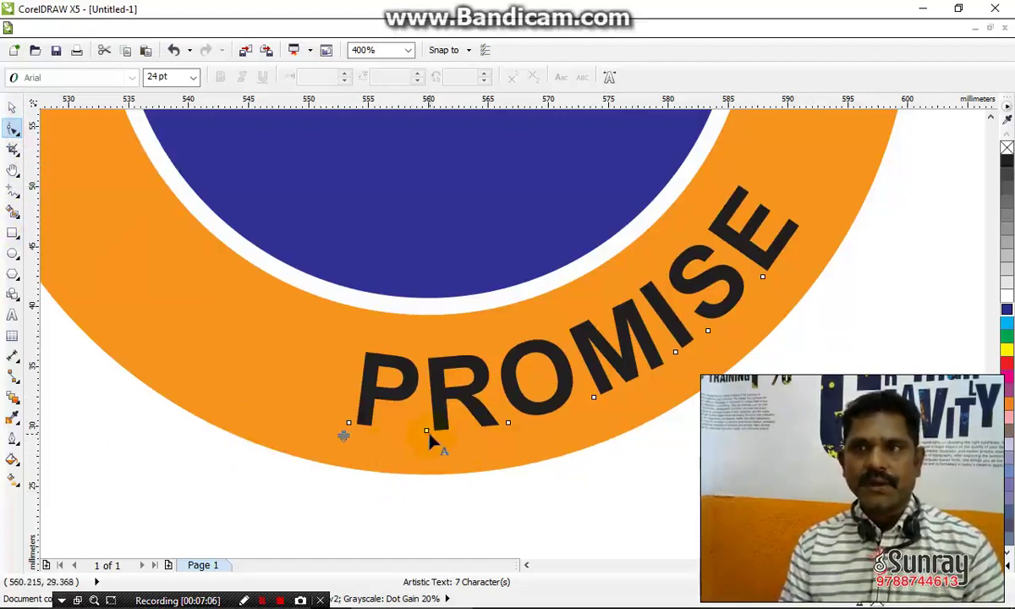
# - Fill the PROMISE text with the badge's blue and deselect it
pyautogui.scroll(-3, 469, 483)
pyautogui.press('space')
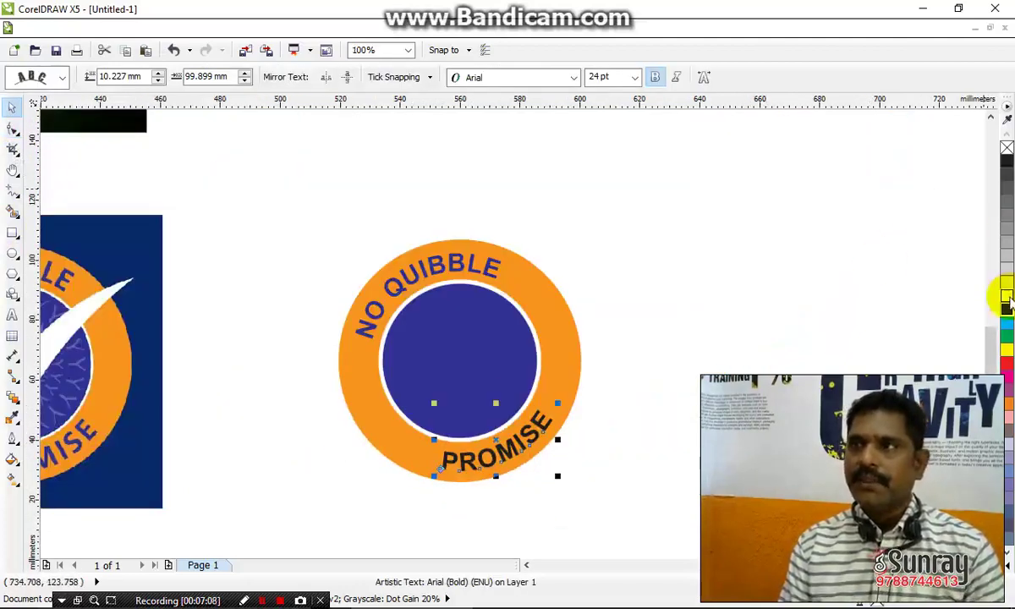
pyautogui.click(687, 466)
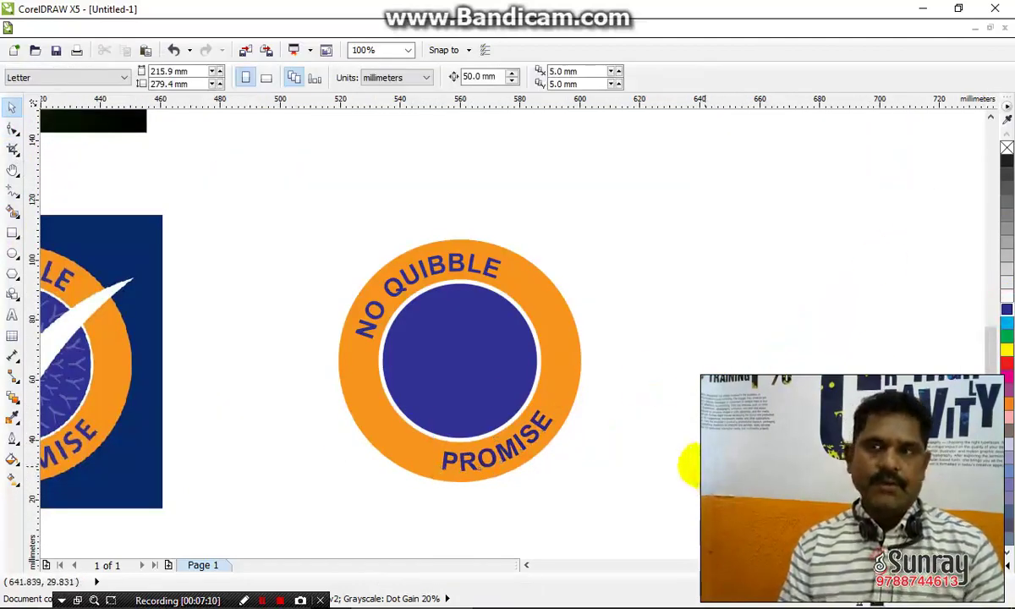
# - Add a capital letter Y as 24 pt Arial text over the Y pattern in the reference logo
pyautogui.scroll(-2, 687, 422)
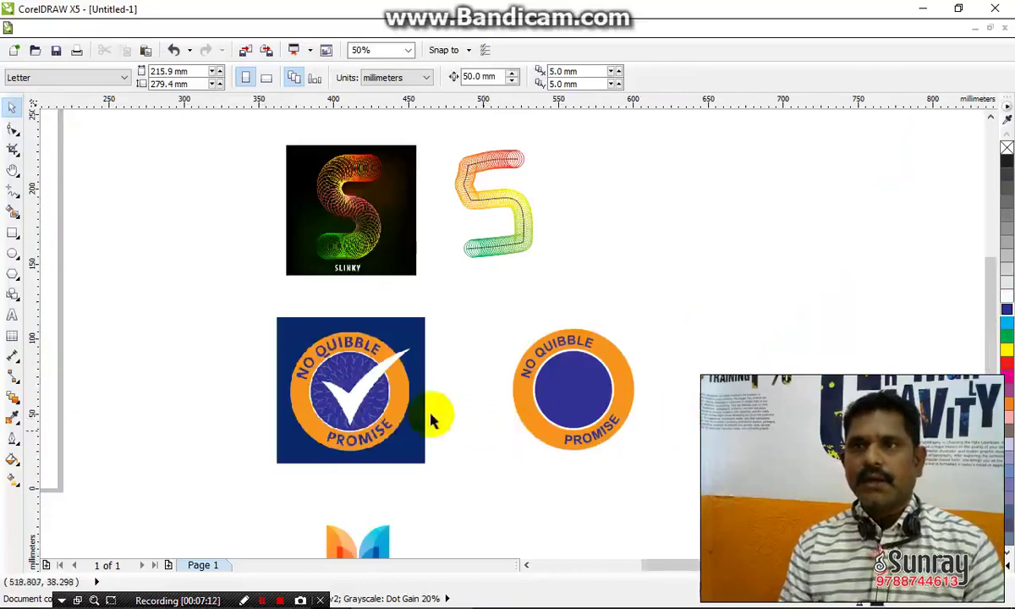
pyautogui.scroll(1, 325, 415)
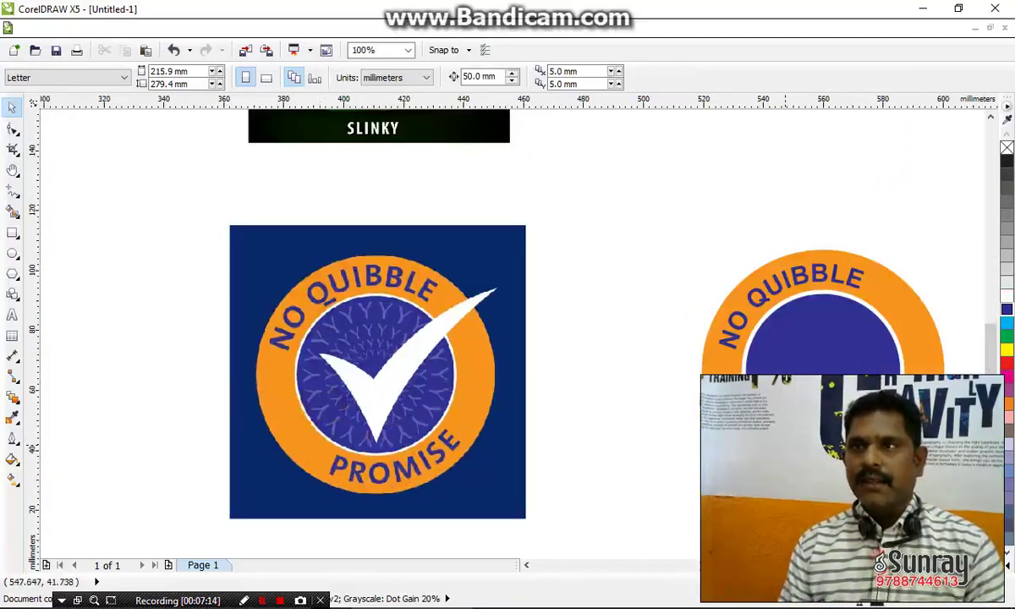
pyautogui.click(822, 292)
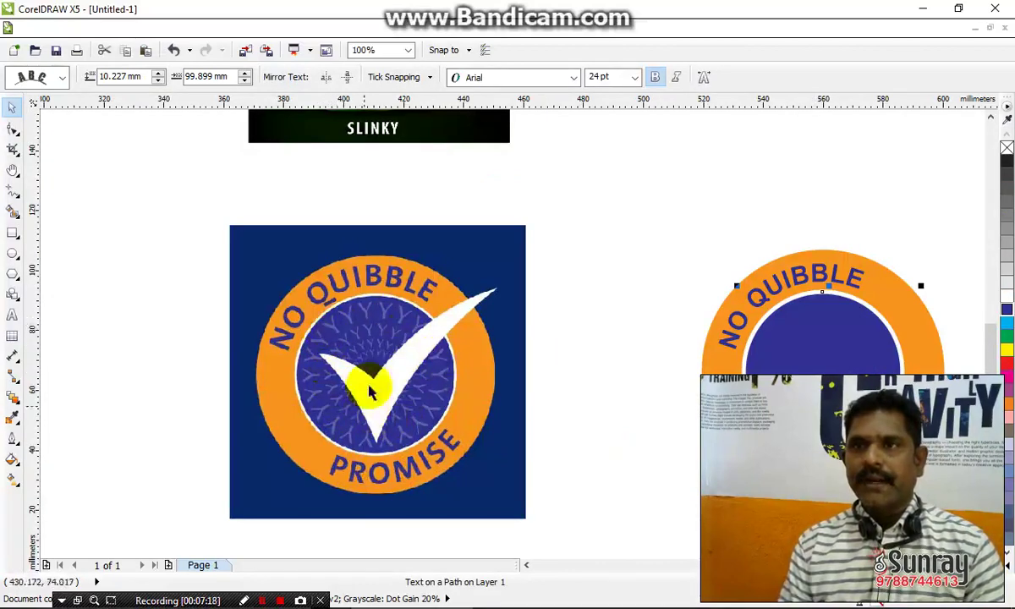
pyautogui.click(13, 315)
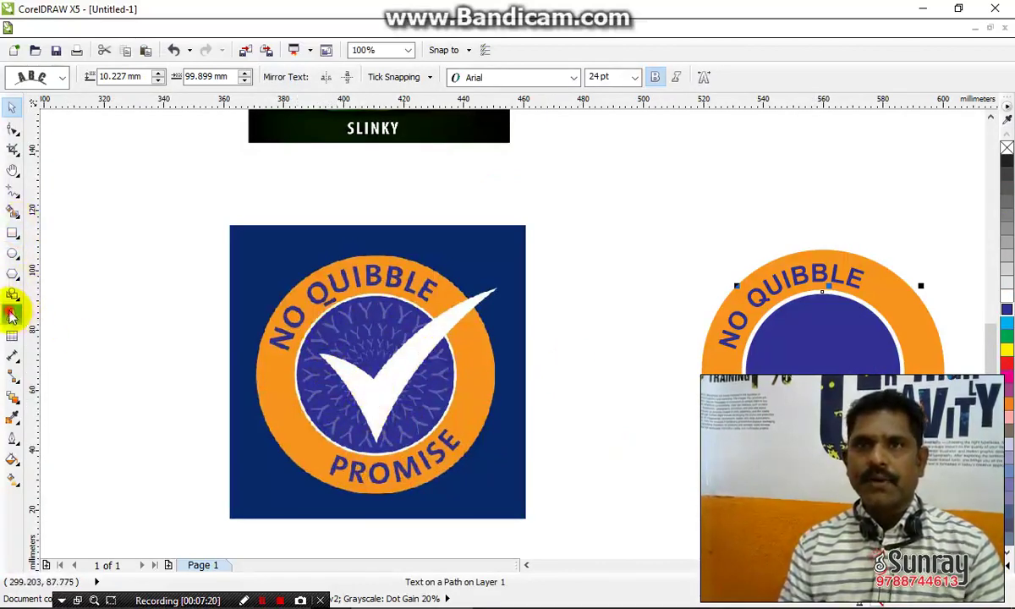
pyautogui.scroll(2, 340, 350)
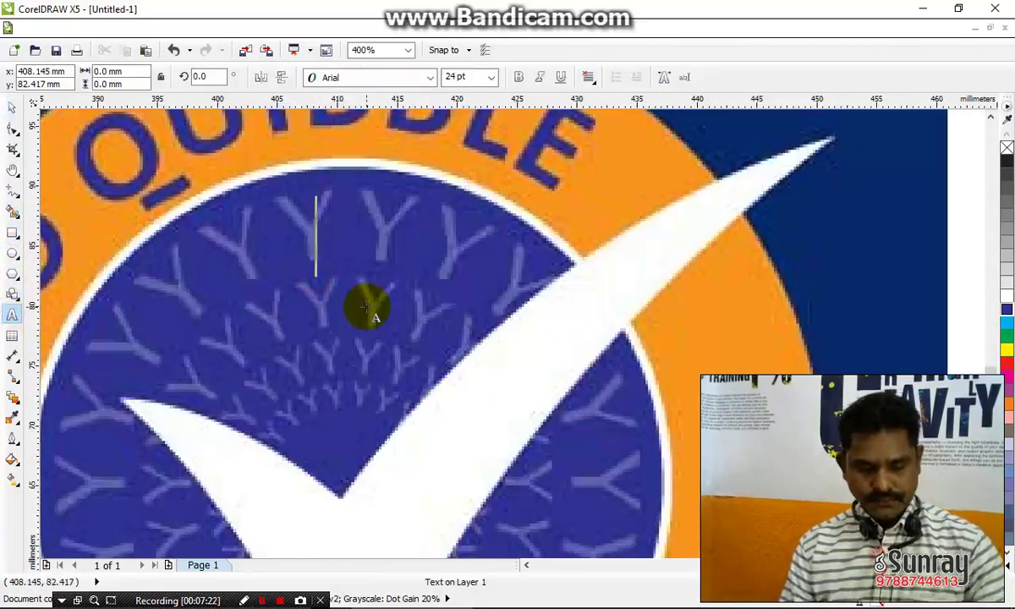
pyautogui.write('y')
pyautogui.hotkey('shift', 'Left')
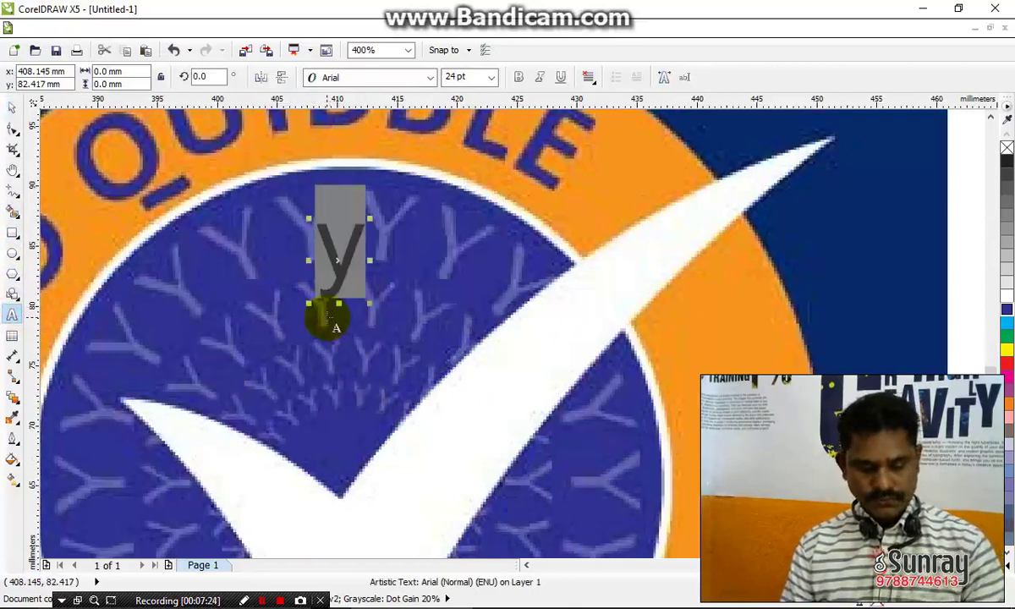
pyautogui.write('Y')
pyautogui.click(12, 108)
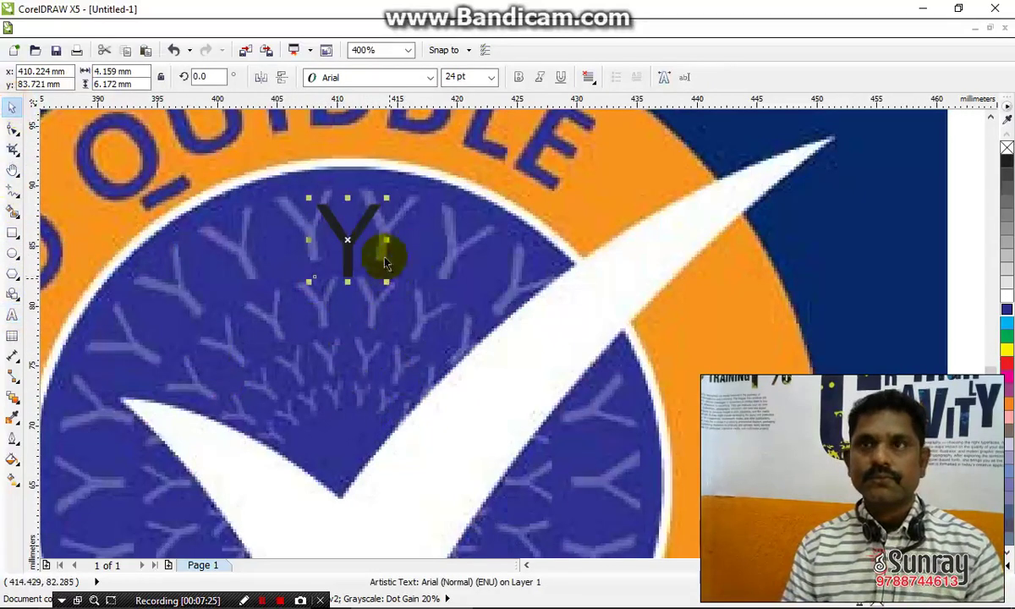
# - Fit the Y over a reference Y near the circle's top, stretching it to about 5.6 × 6.1 mm, and rotate it to 354.1°
pyautogui.moveTo(351, 227); pyautogui.dragTo(393, 228)
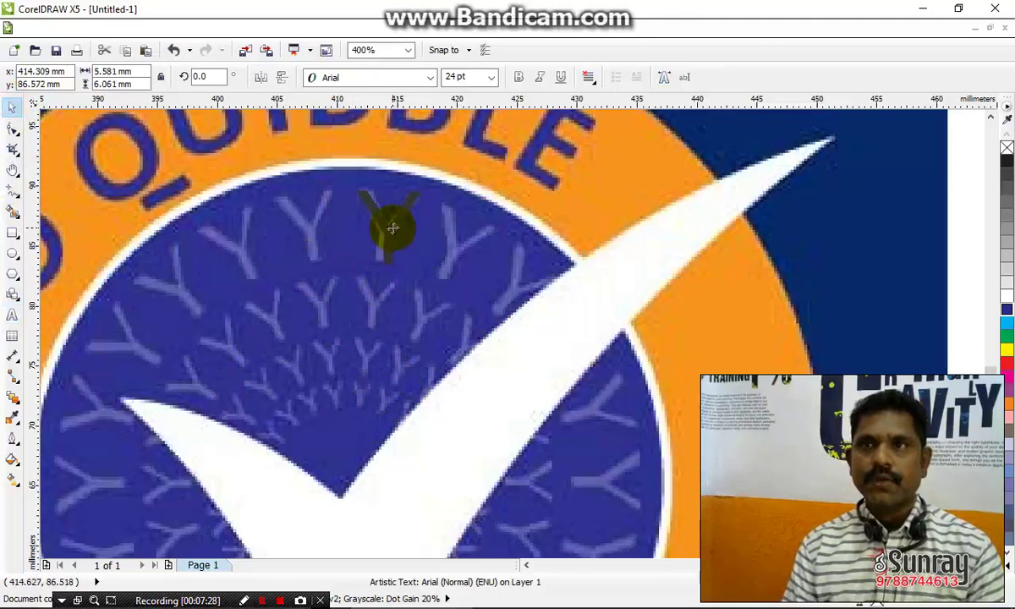
pyautogui.scroll(2, 392, 228)
pyautogui.click(384, 227)
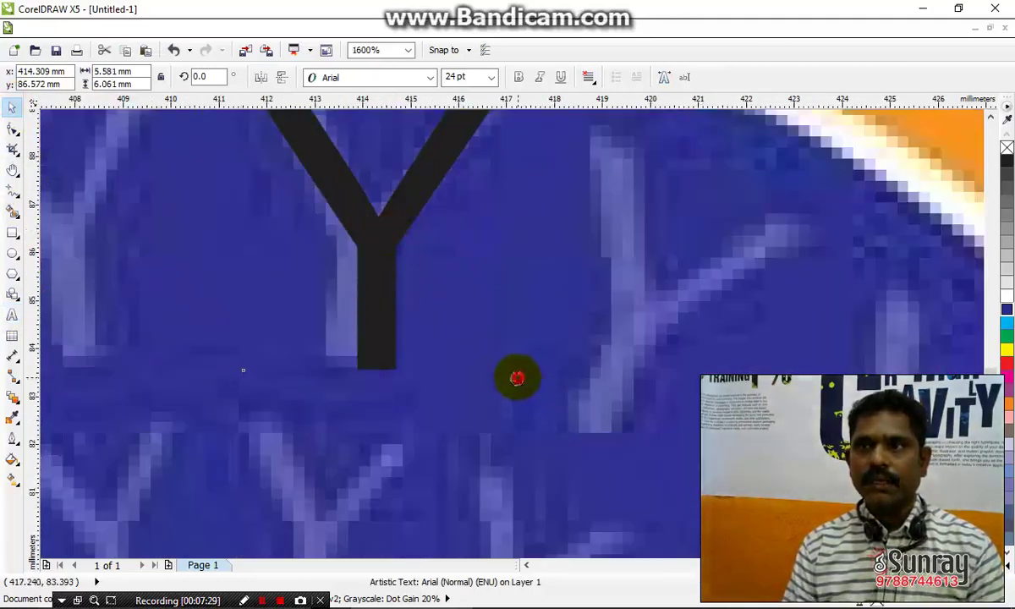
pyautogui.moveTo(517, 378); pyautogui.dragTo(491, 378)
pyautogui.click(362, 290)
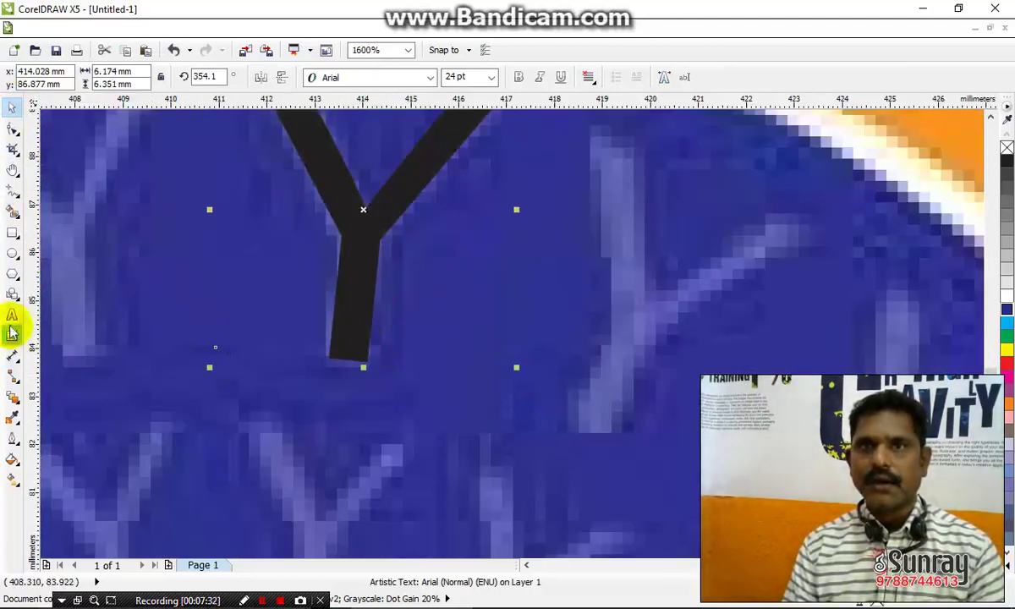
# - Sample the light violet of a neighbouring reference Y with the Color Eyedropper and fill the new Y with it
pyautogui.click(13, 416)
pyautogui.click(630, 301)
pyautogui.click(363, 266)
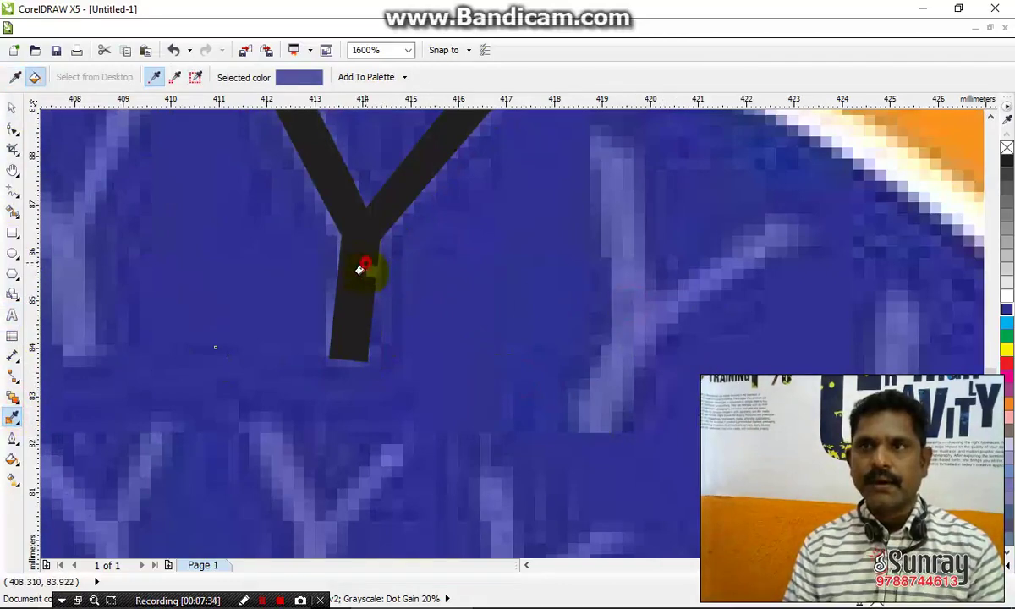
pyautogui.press('space')
# - Nudge the Y 150 mm to the right into the top of the rebuilt badge's blue circle
pyautogui.scroll(-3, 303, 390)
pyautogui.press('Right')
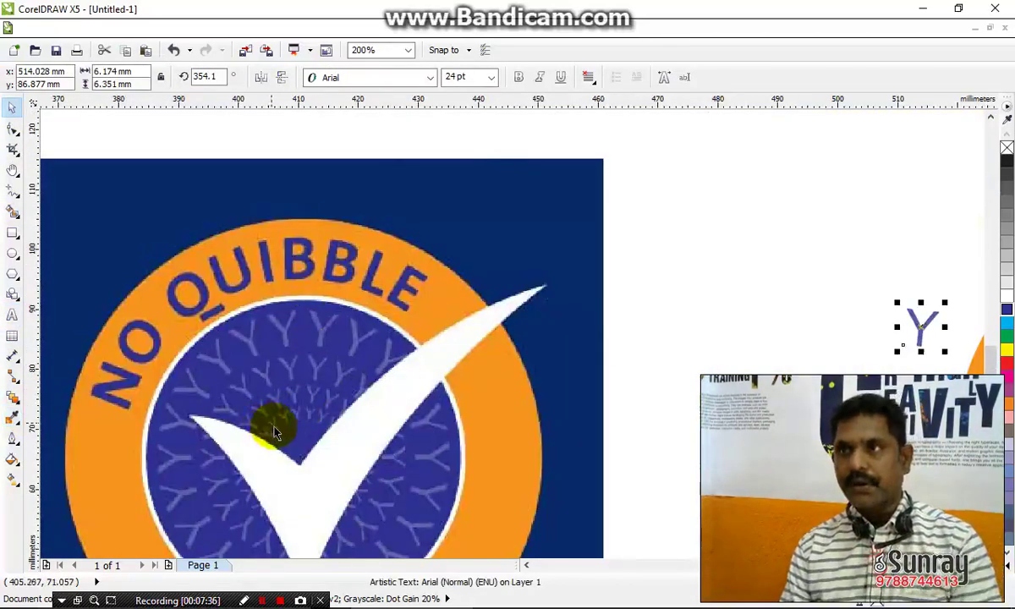
pyautogui.scroll(-1, 275, 433)
pyautogui.press('Right')
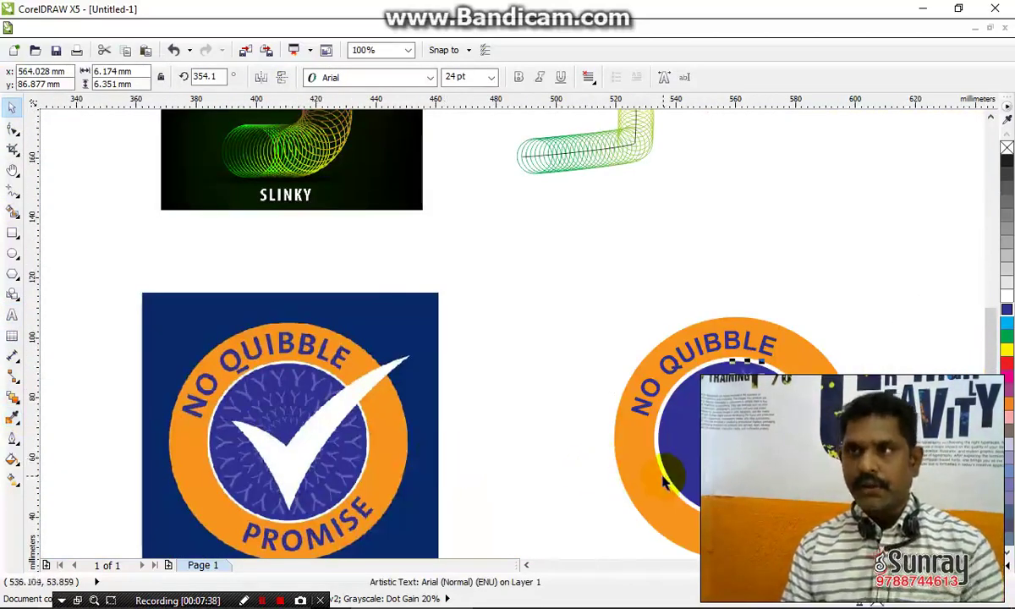
# - Switch the Y in the blue circle to rotation mode and toggle Snap to Objects
pyautogui.scroll(1, 765, 529)
pyautogui.click(726, 236)
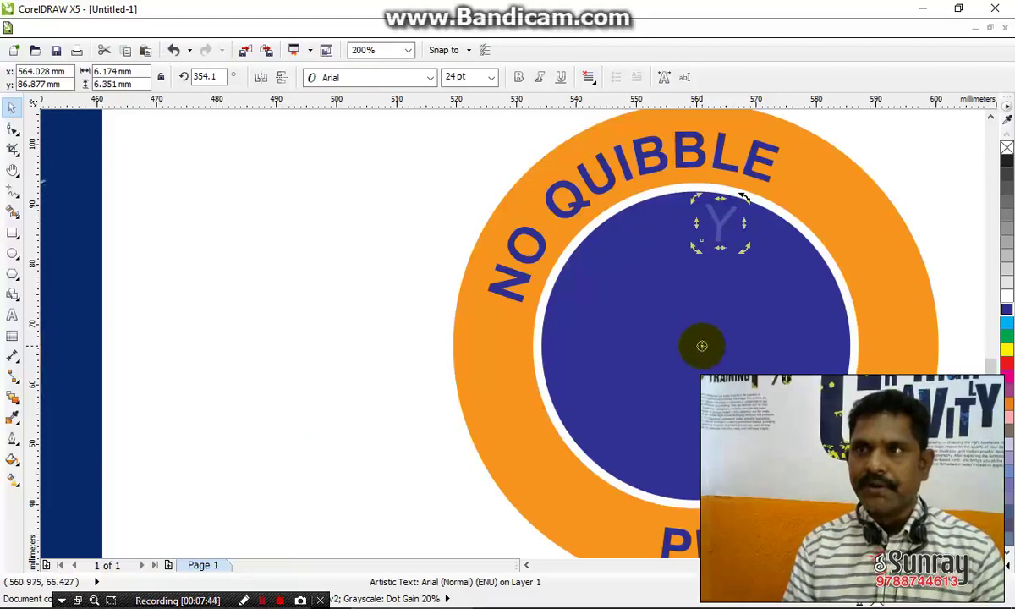
pyautogui.click(98, 28)
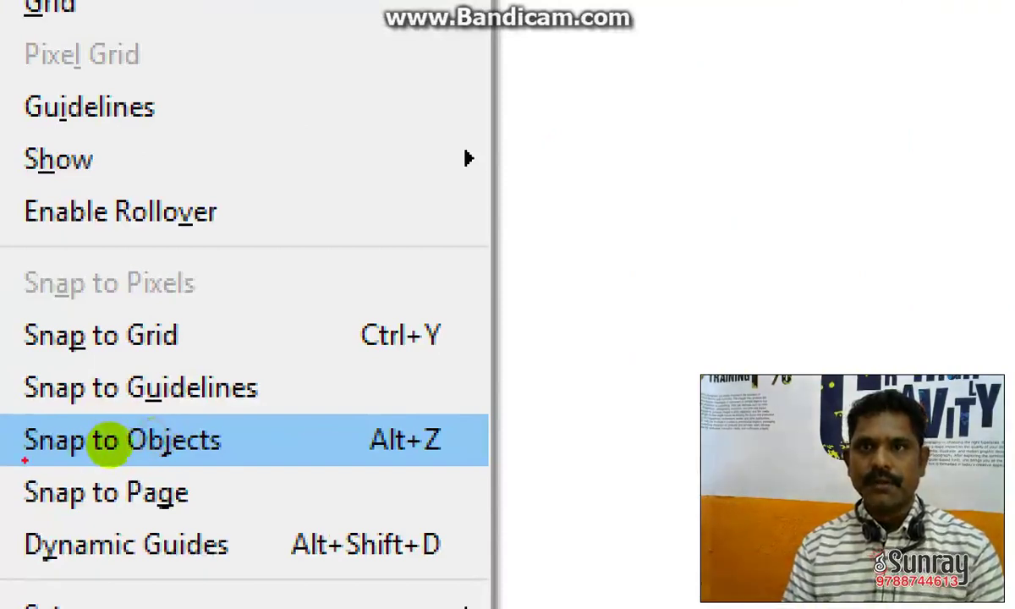
pyautogui.moveTo(24, 460); pyautogui.dragTo(179, 460)
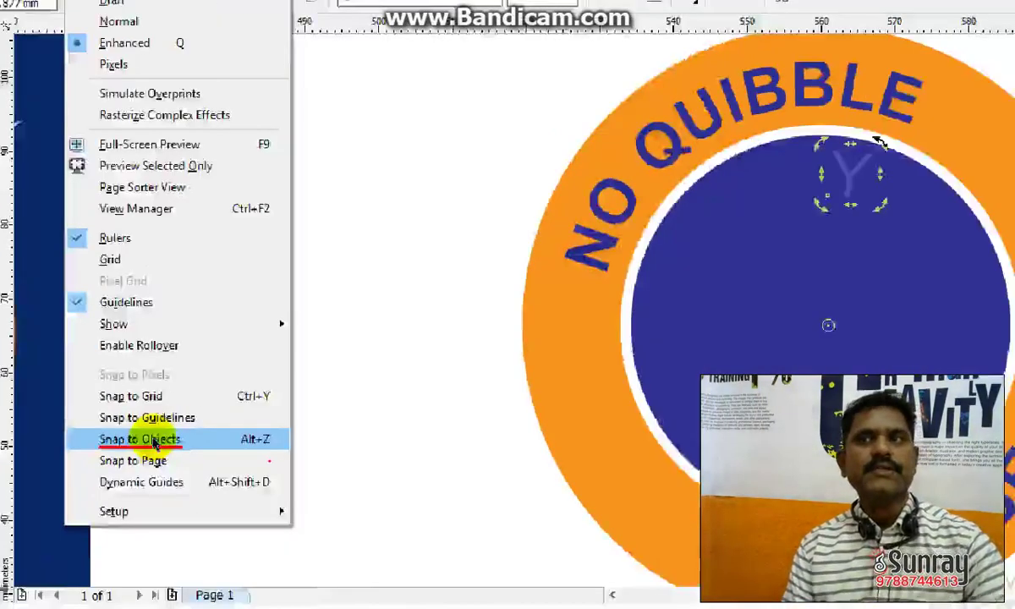
pyautogui.click(144, 440)
# - Turn on Snap to Objects and move the Y's rotation centre to about the middle of the blue circle
pyautogui.click(720, 230)
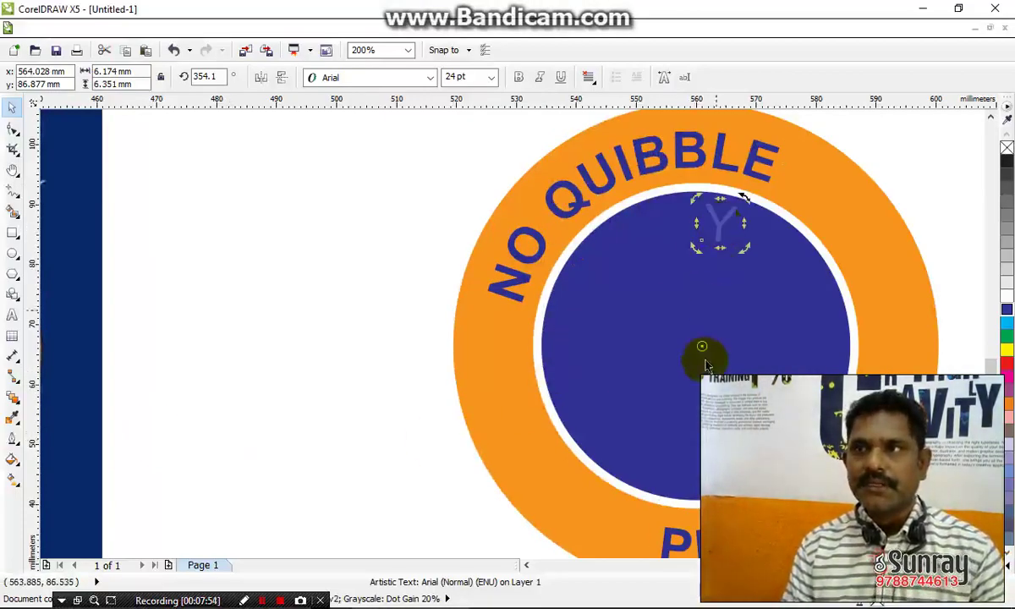
pyautogui.moveTo(700, 339); pyautogui.dragTo(706, 365)
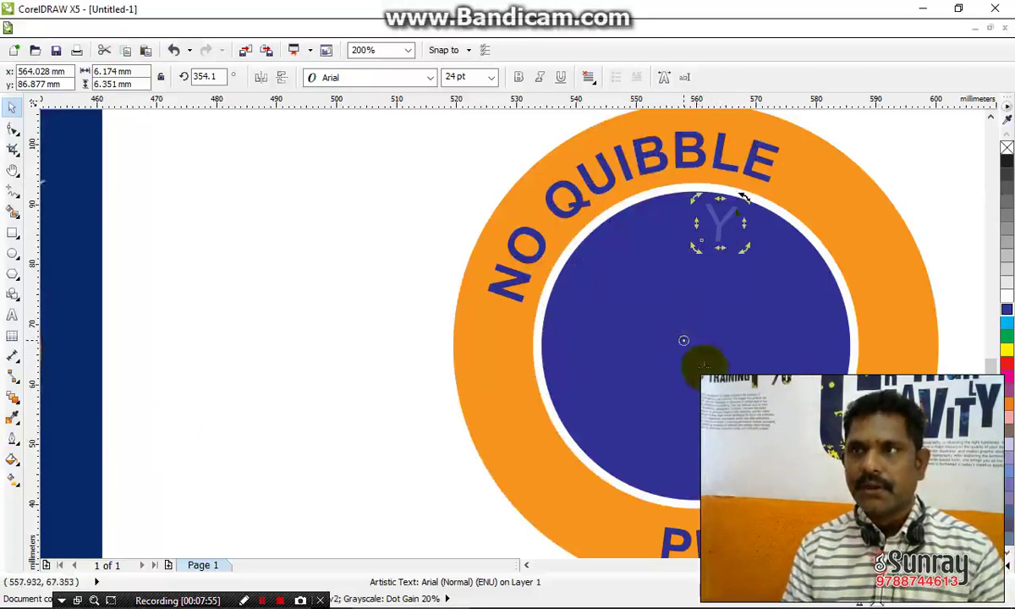
pyautogui.click(98, 28)
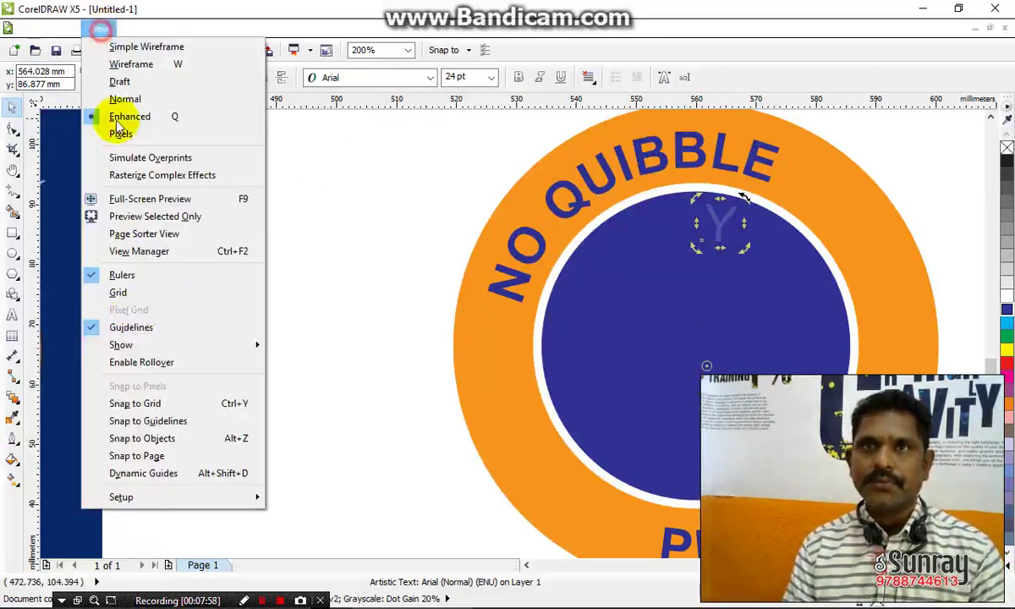
pyautogui.click(155, 438)
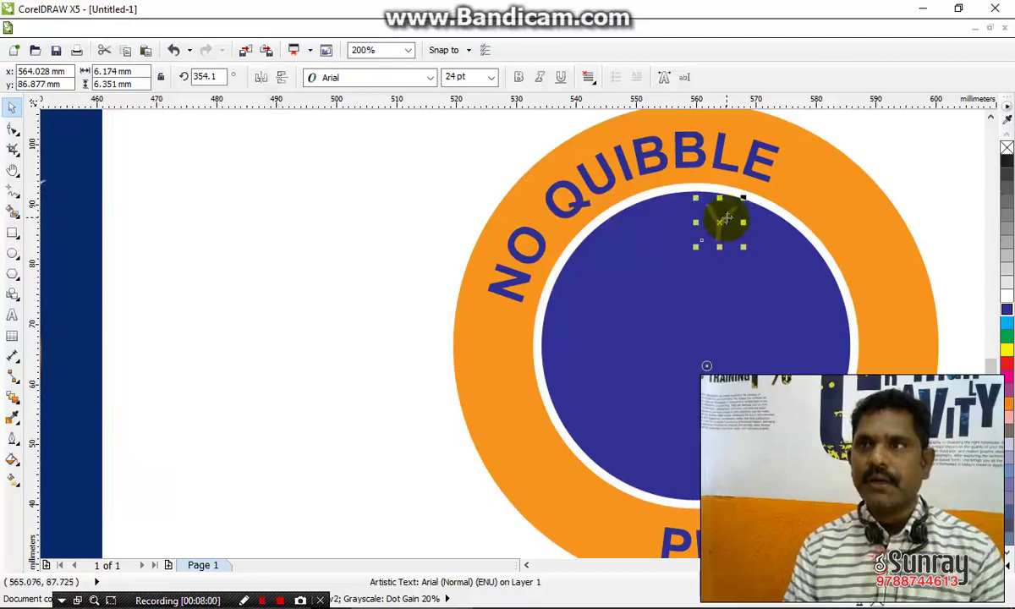
pyautogui.moveTo(706, 365); pyautogui.dragTo(699, 349)
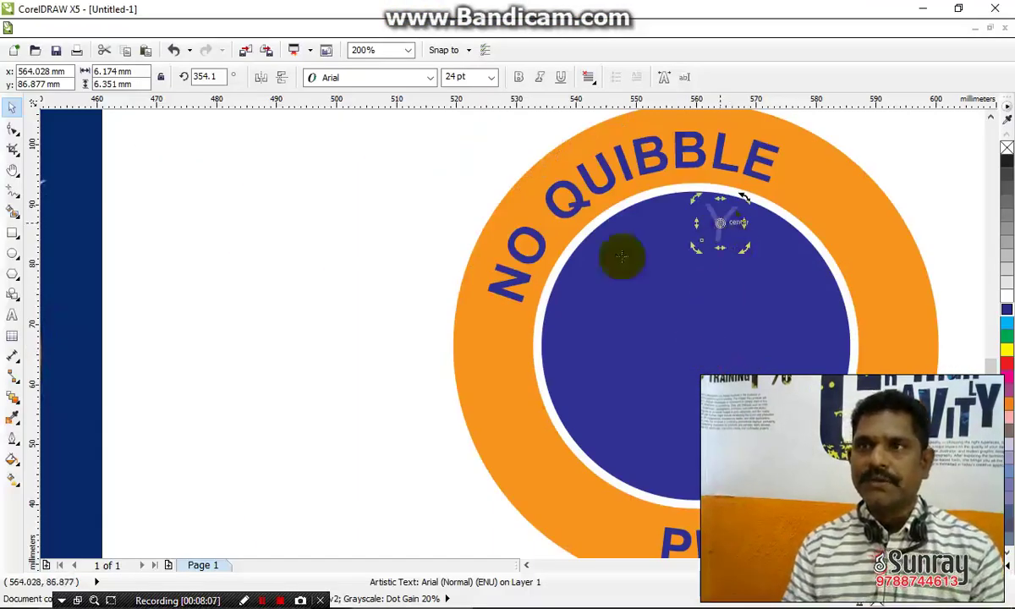
# - Open the Rotate transformation settings for the selected Y
pyautogui.click(246, 24)
pyautogui.moveTo(178, 28)
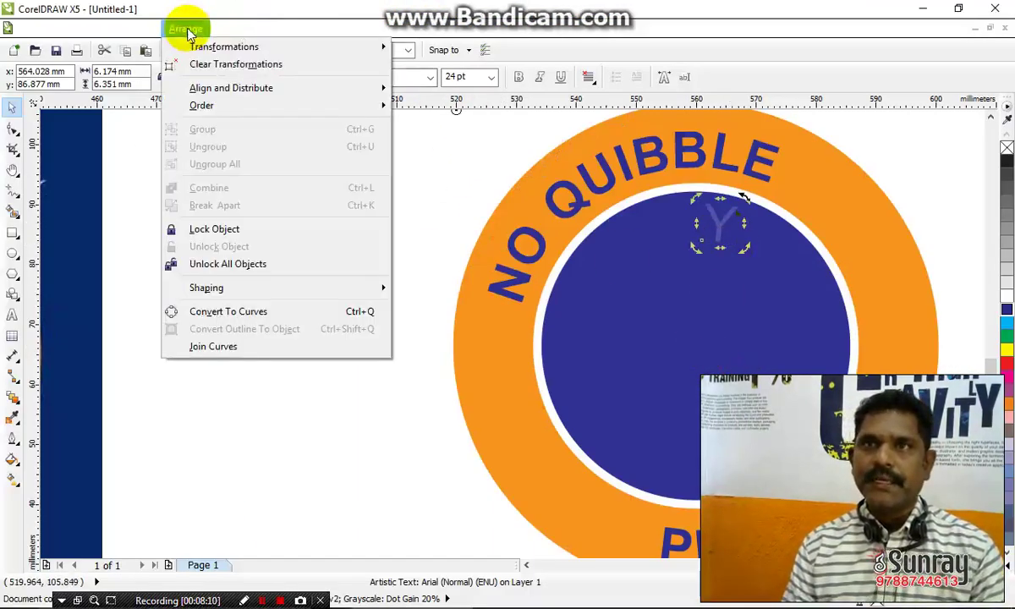
pyautogui.moveTo(363, 47)
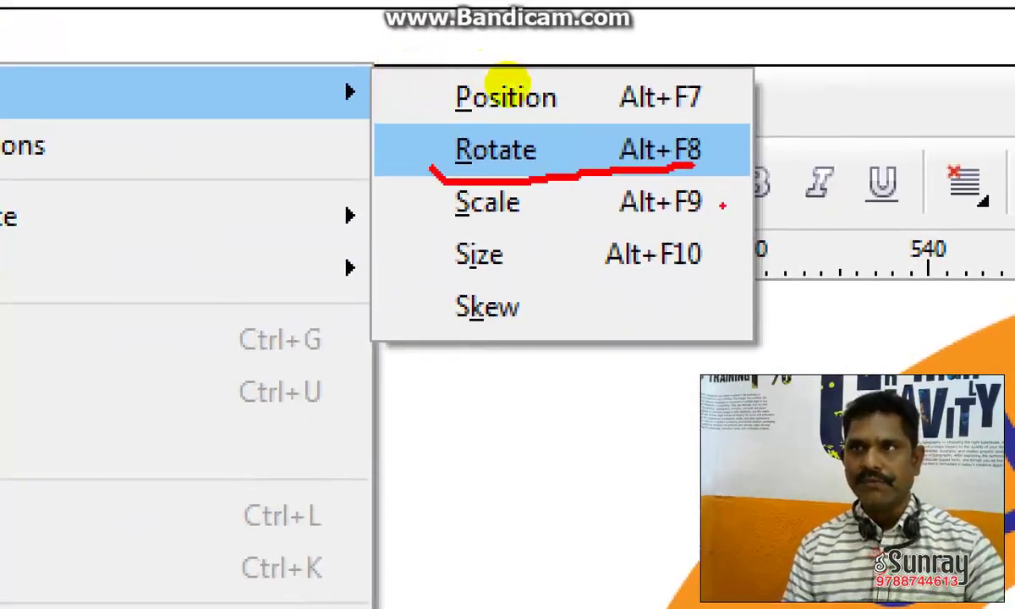
pyautogui.press('Escape')
pyautogui.click(233, 30)
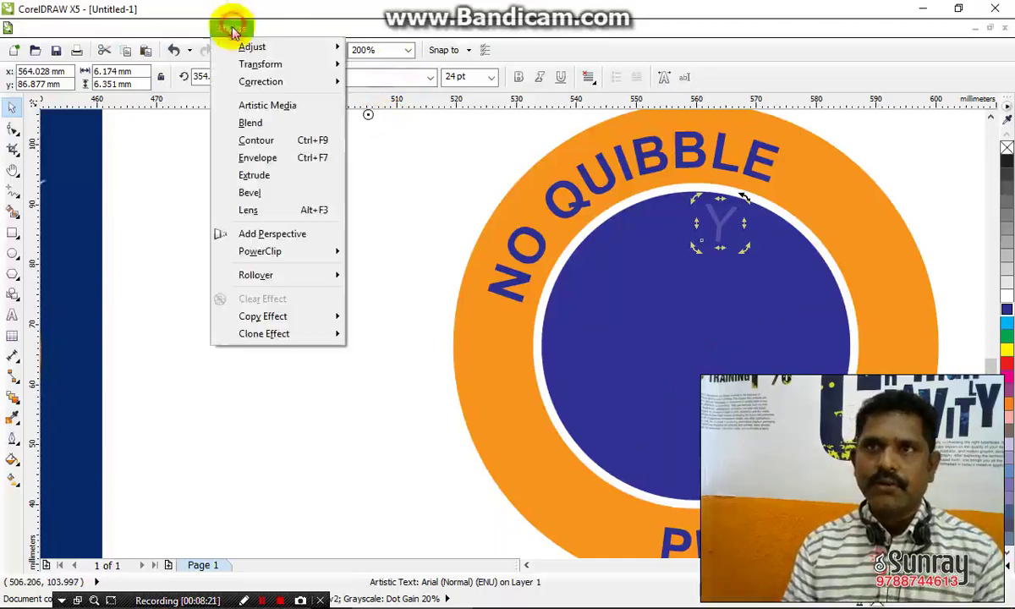
pyautogui.moveTo(172, 27)
pyautogui.moveTo(194, 47)
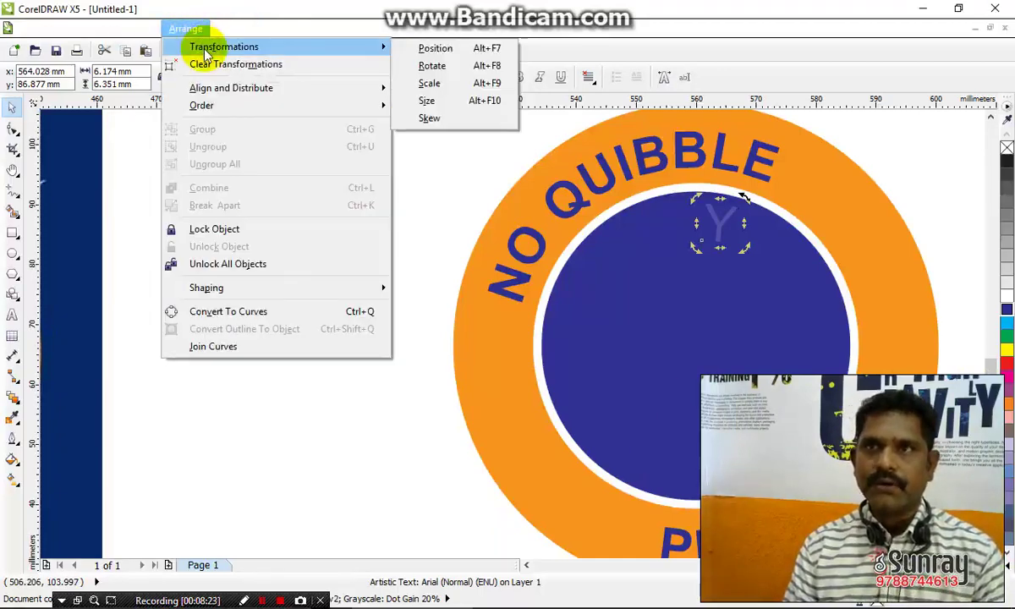
pyautogui.click(431, 65)
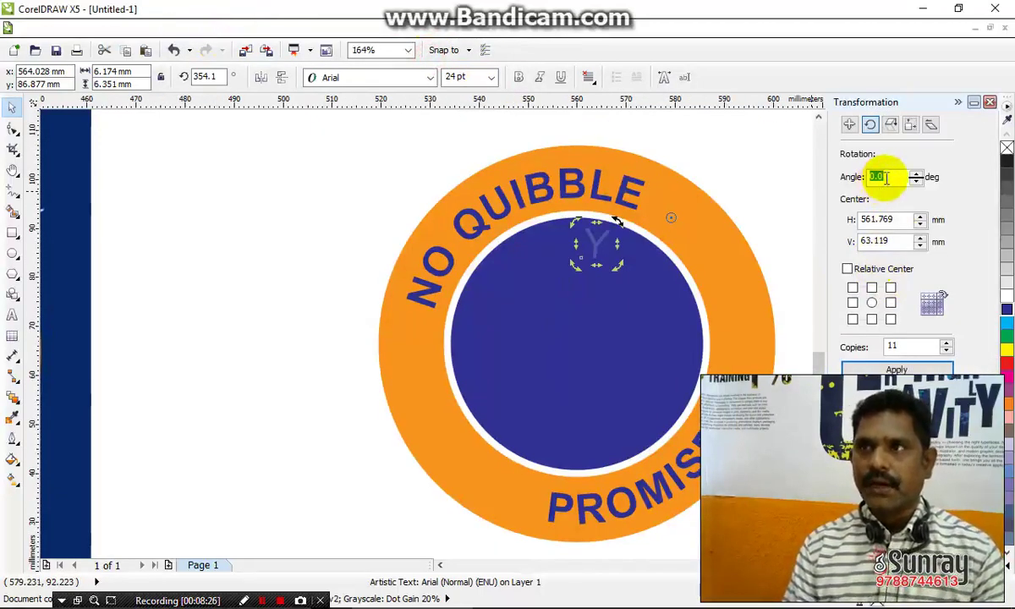
# - Check the spacing of the outer Y ring in the reference badge and set the rotation angle to 360/22 degrees
pyautogui.click(441, 564)
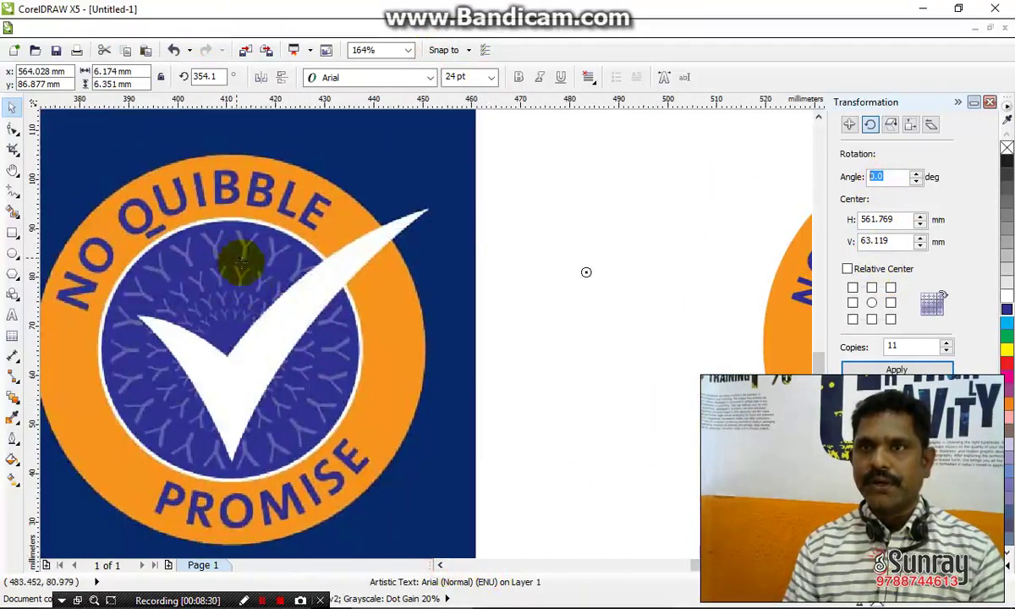
pyautogui.click(808, 564)
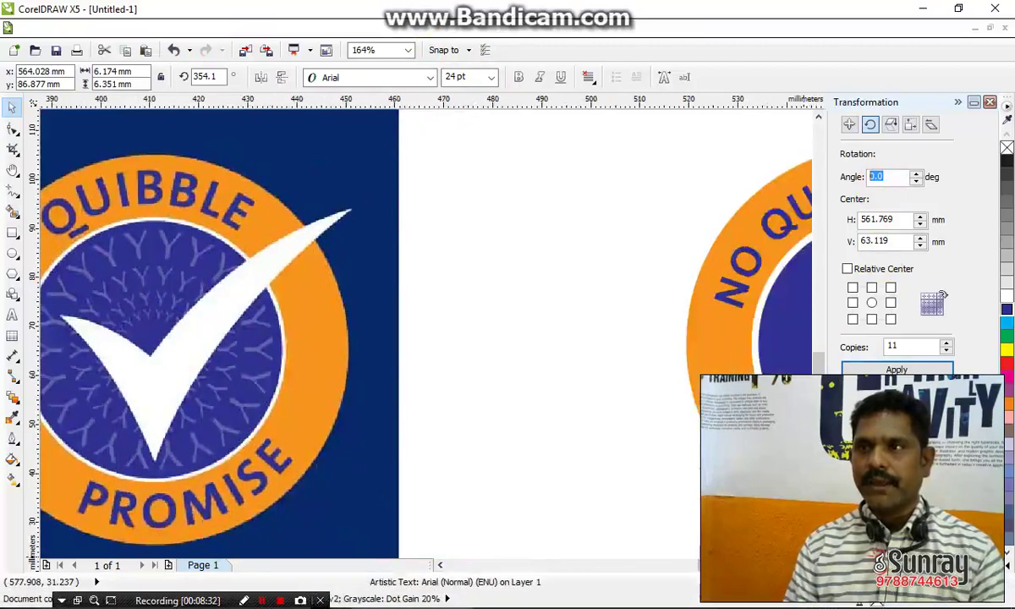
pyautogui.moveTo(892, 175); pyautogui.dragTo(827, 188)
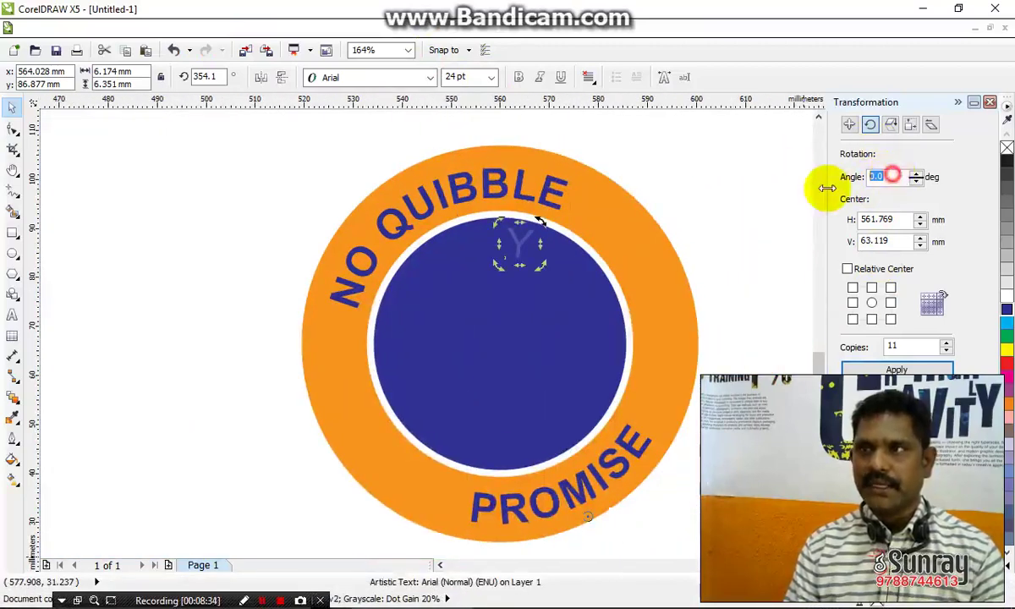
pyautogui.write('360/')
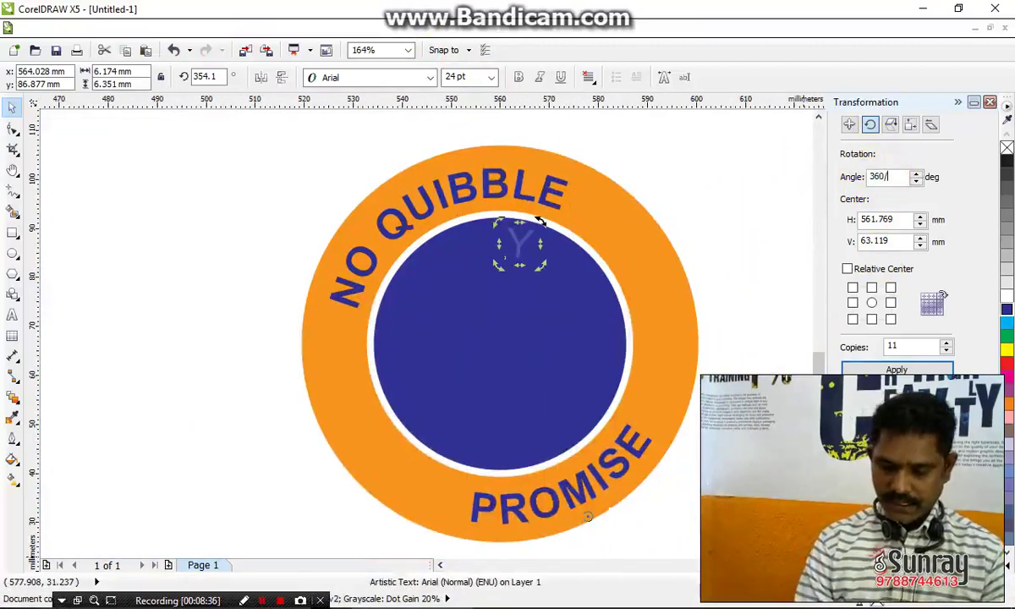
pyautogui.write('22')
pyautogui.press('Tab')
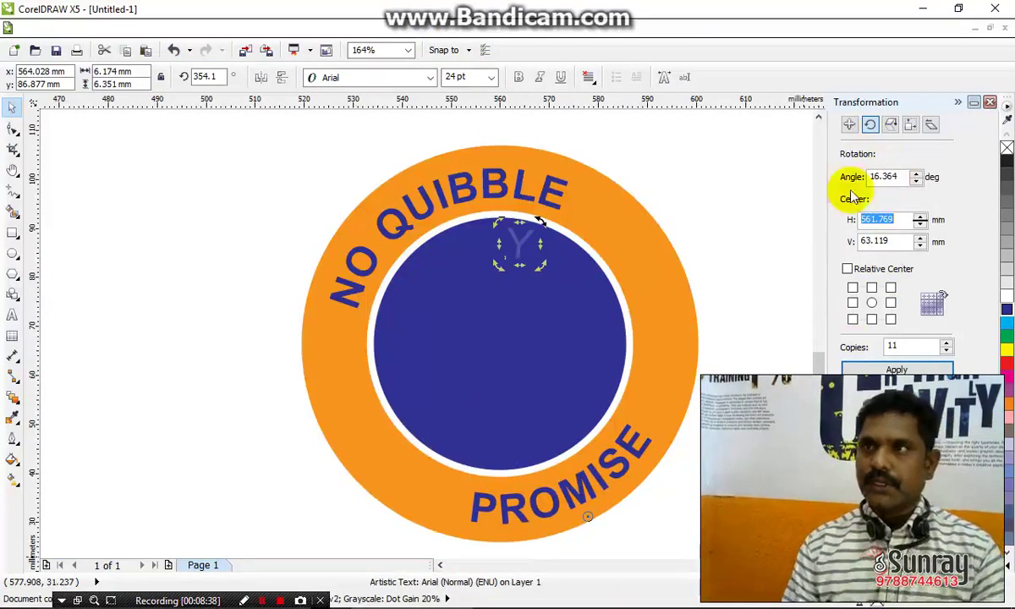
# - Set the rotation to 21 copies and place its centre at H 561.54 mm, V 64.381 mm near the circle's middle
pyautogui.moveTo(898, 176); pyautogui.dragTo(808, 182)
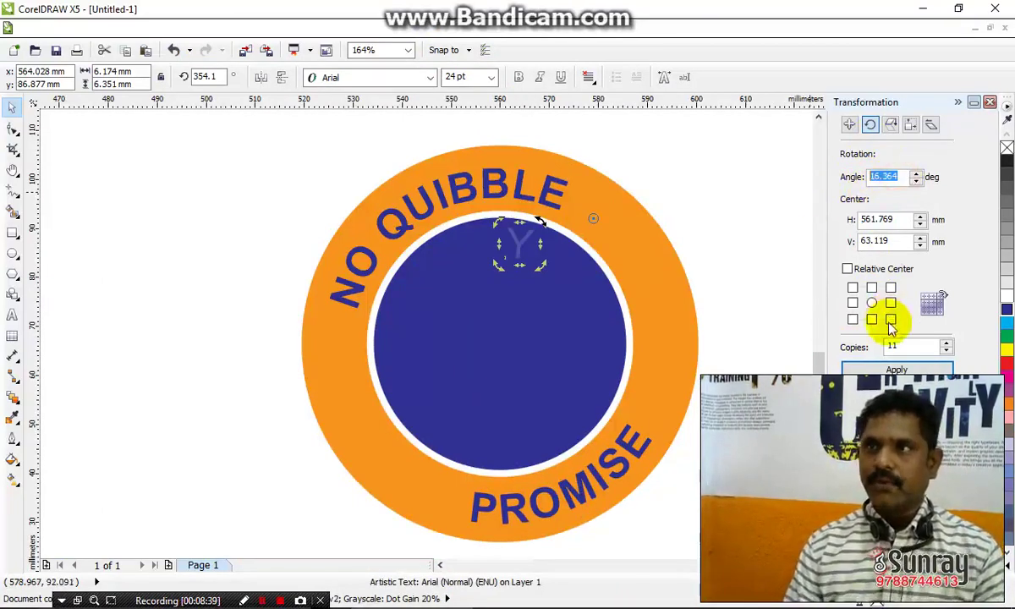
pyautogui.click(903, 345)
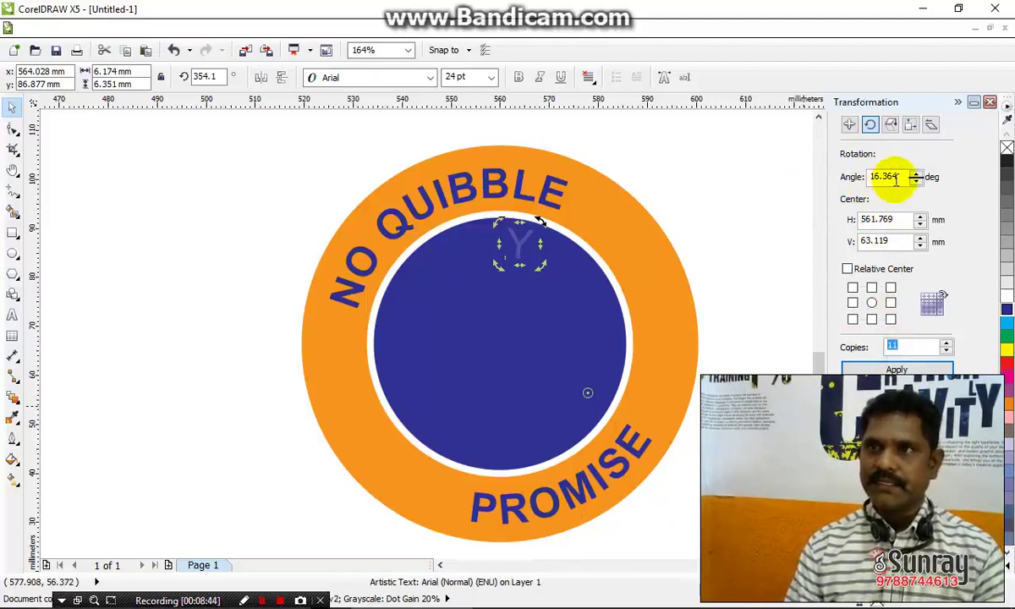
pyautogui.write('2')
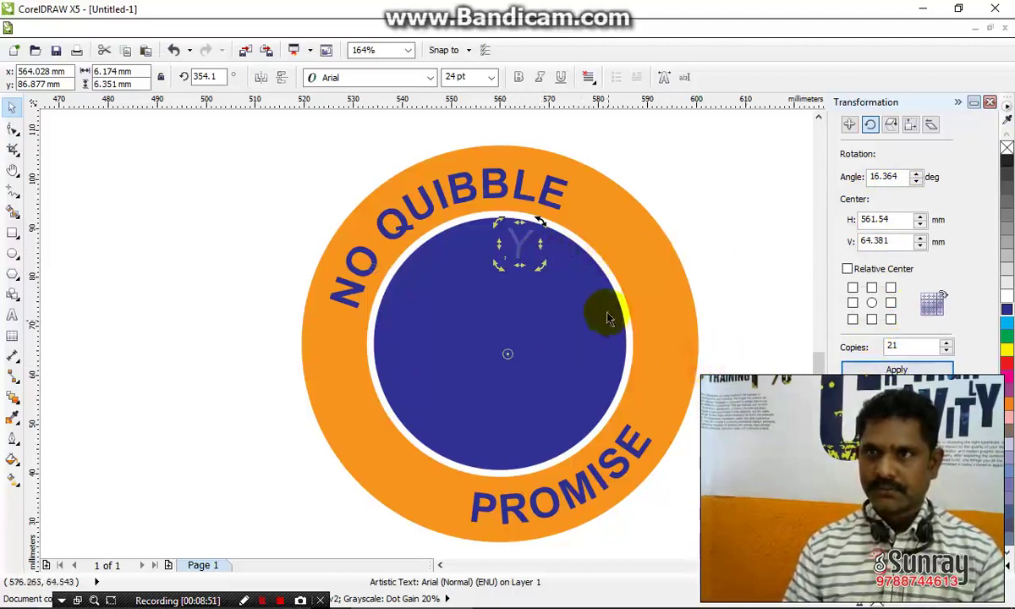
pyautogui.click(520, 243)
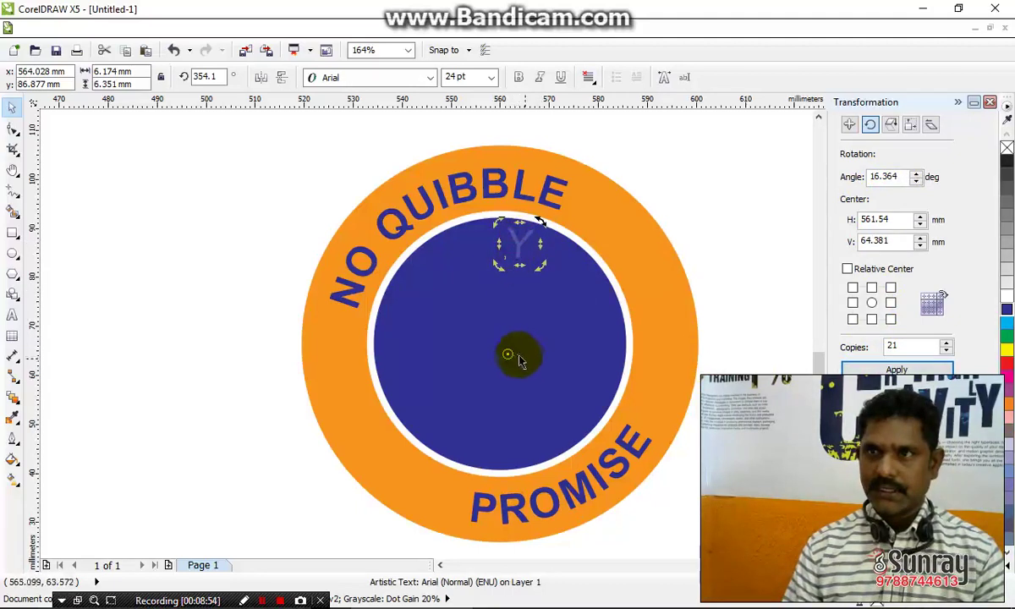
# - Move the Y's rotation centre to the blue circle's middle at H 559.931 mm, V 66.476 mm and apply the rotation with 21 copies
pyautogui.moveTo(508, 353); pyautogui.dragTo(500, 342)
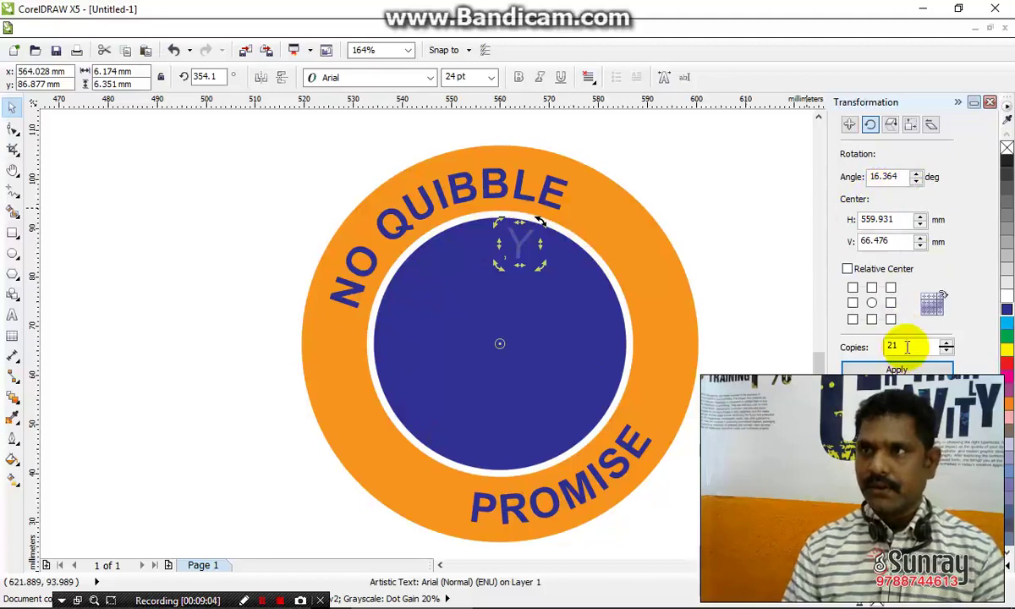
pyautogui.moveTo(904, 345); pyautogui.dragTo(568, 296)
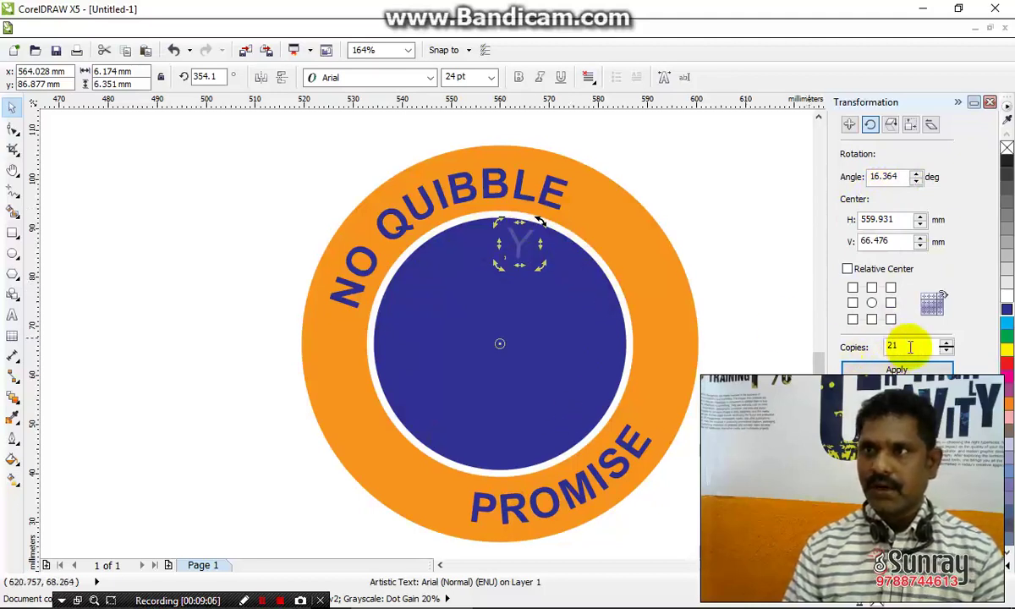
pyautogui.moveTo(910, 345); pyautogui.dragTo(847, 340)
pyautogui.click(898, 369)
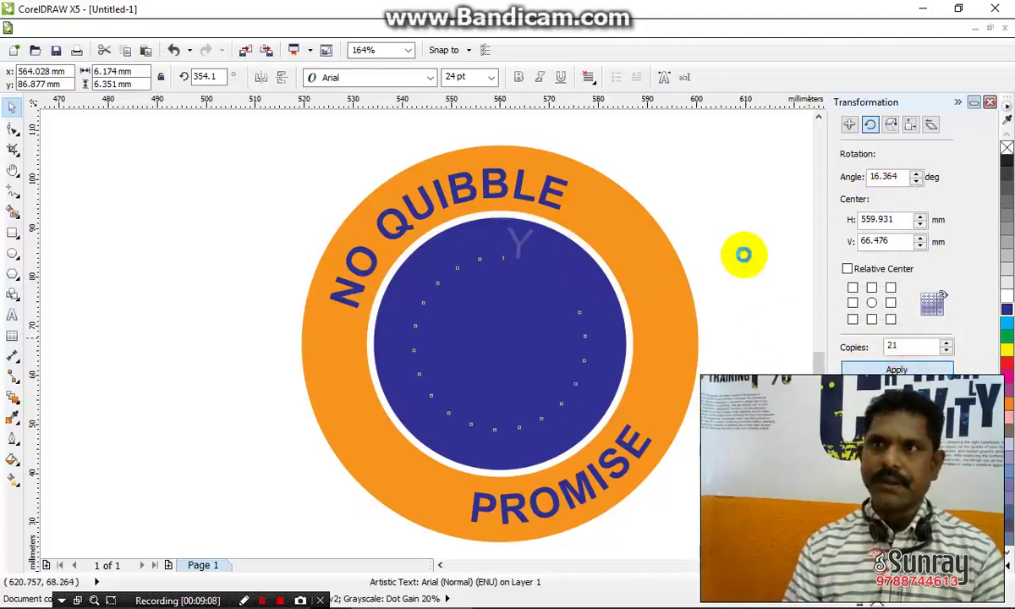
pyautogui.click(748, 213)
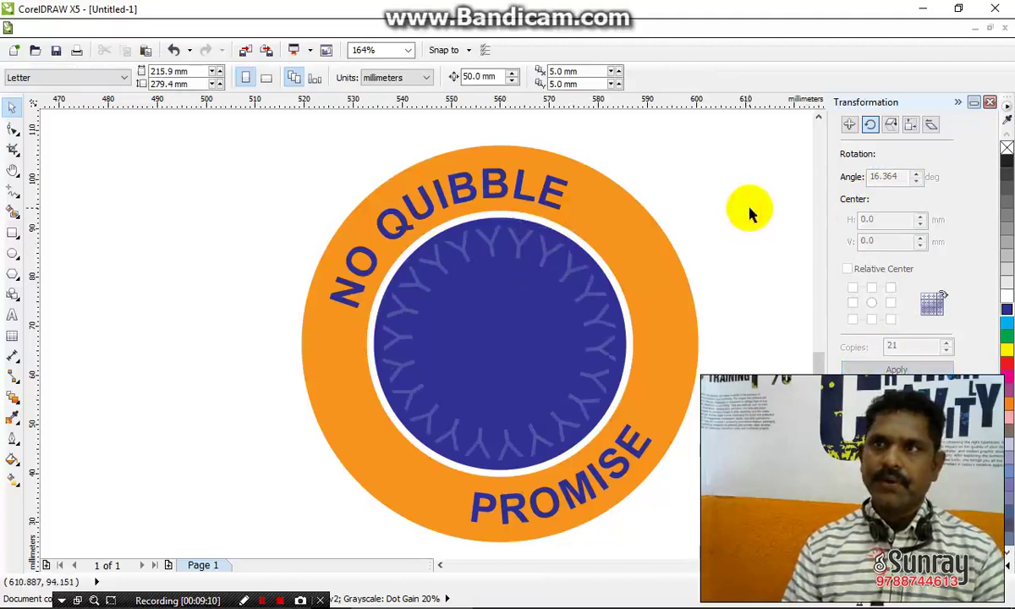
pyautogui.moveTo(749, 209); pyautogui.dragTo(377, 464)
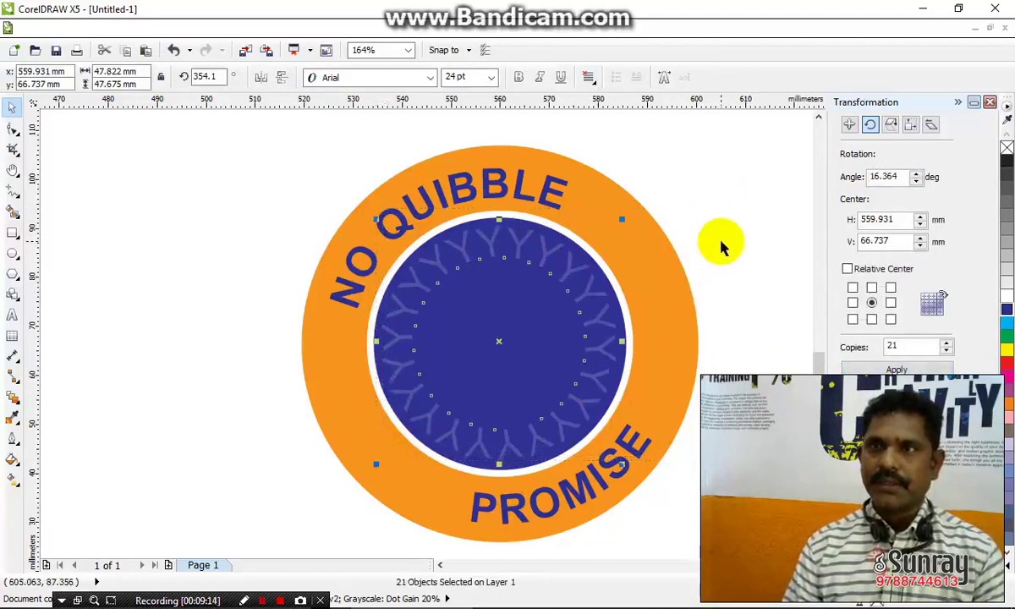
pyautogui.click(749, 227)
pyautogui.moveTo(752, 226); pyautogui.dragTo(371, 469)
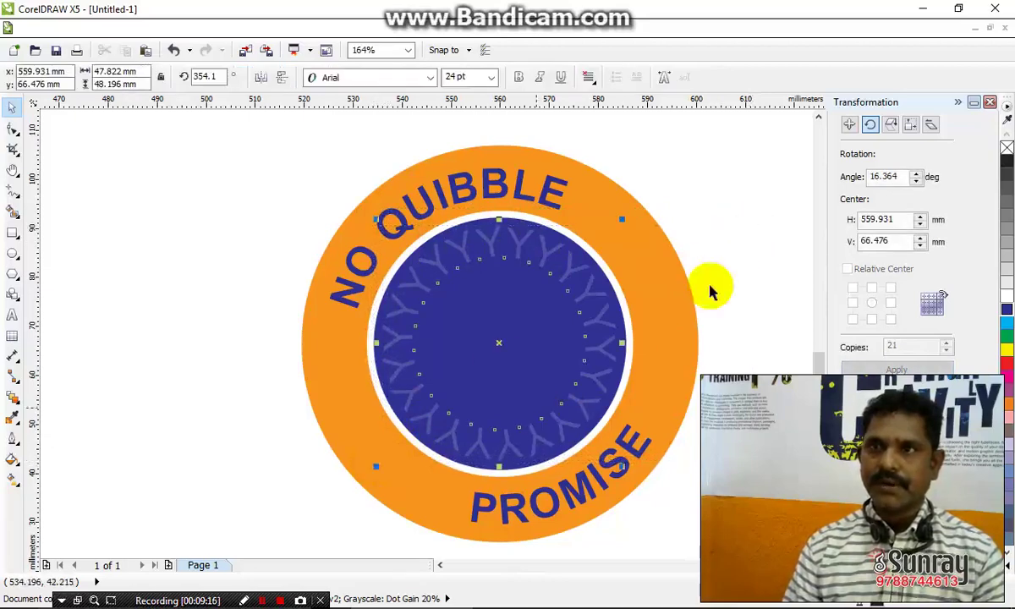
pyautogui.click(744, 226)
# - Use the Find Wizard on one Y of the ring to find and select all objects that match it
pyautogui.click(520, 260)
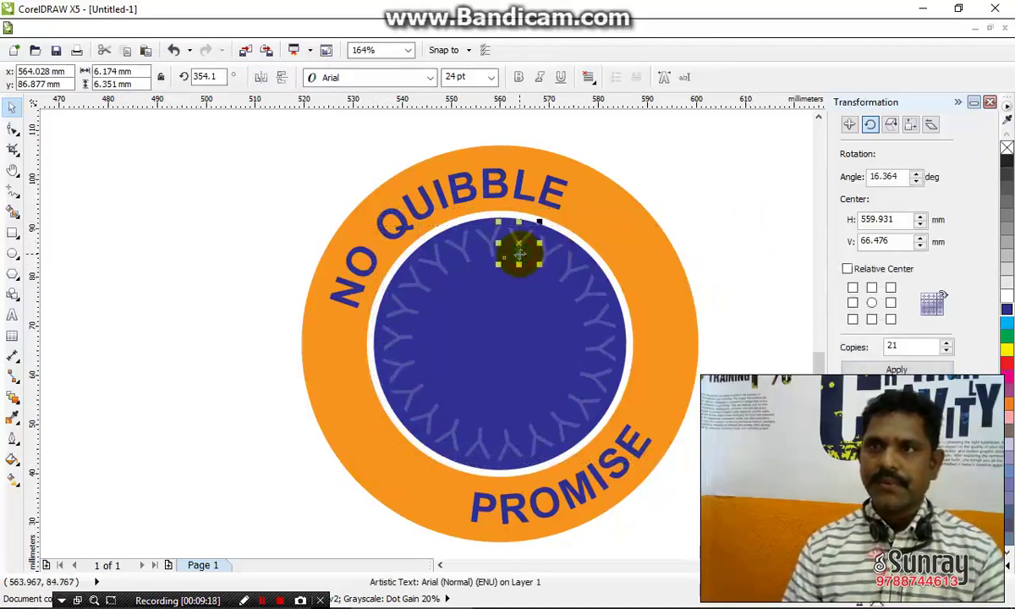
pyautogui.click(82, 32)
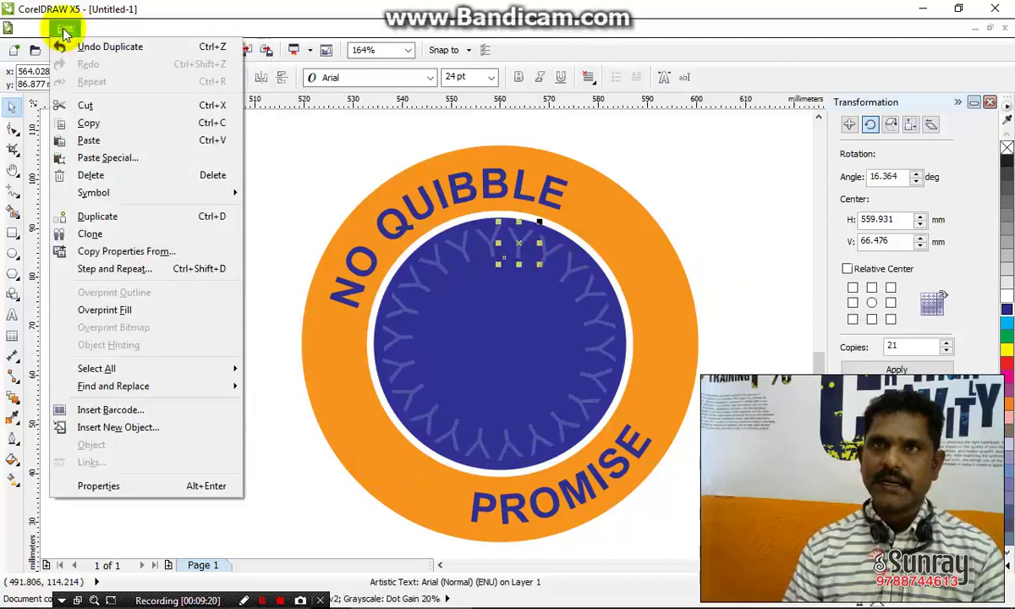
pyautogui.moveTo(110, 369)
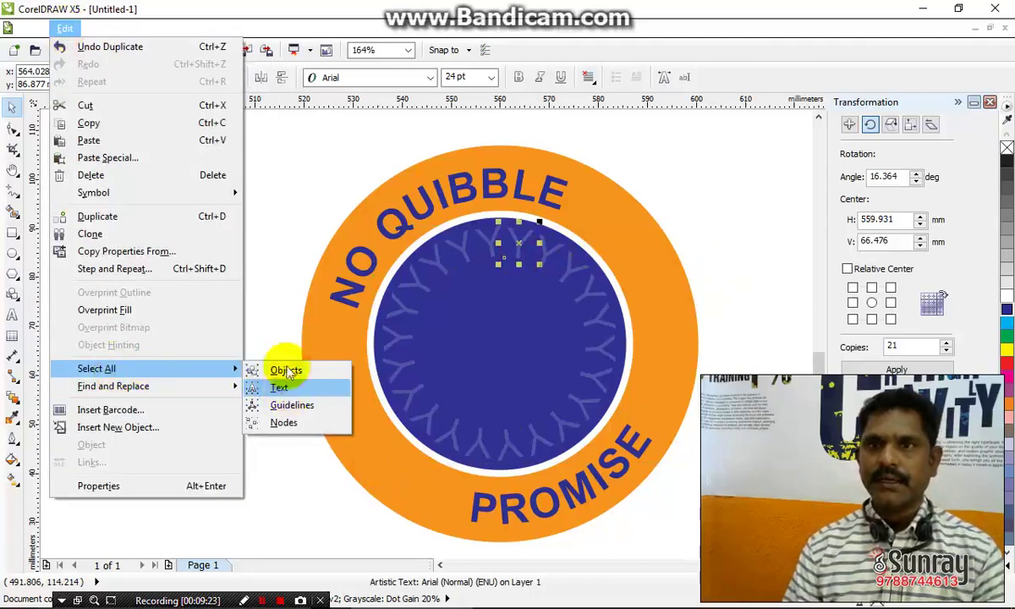
pyautogui.click(296, 259)
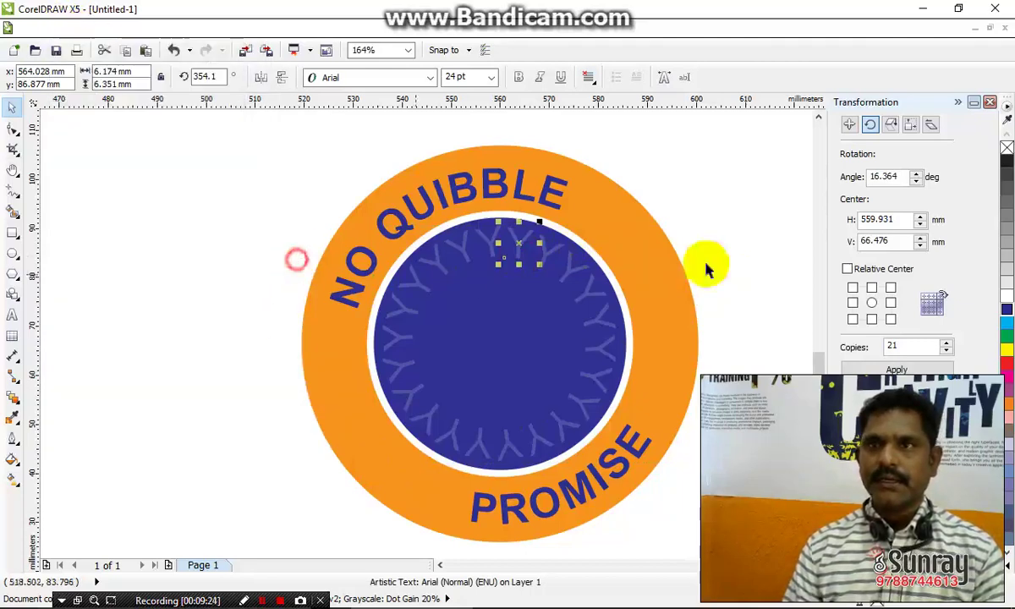
pyautogui.click(68, 27)
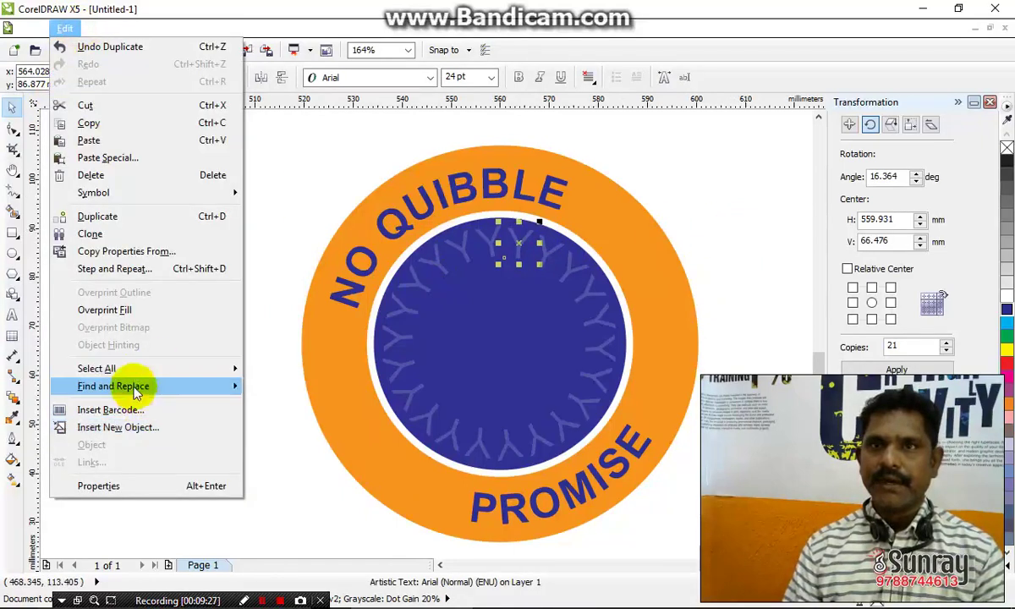
pyautogui.moveTo(141, 386)
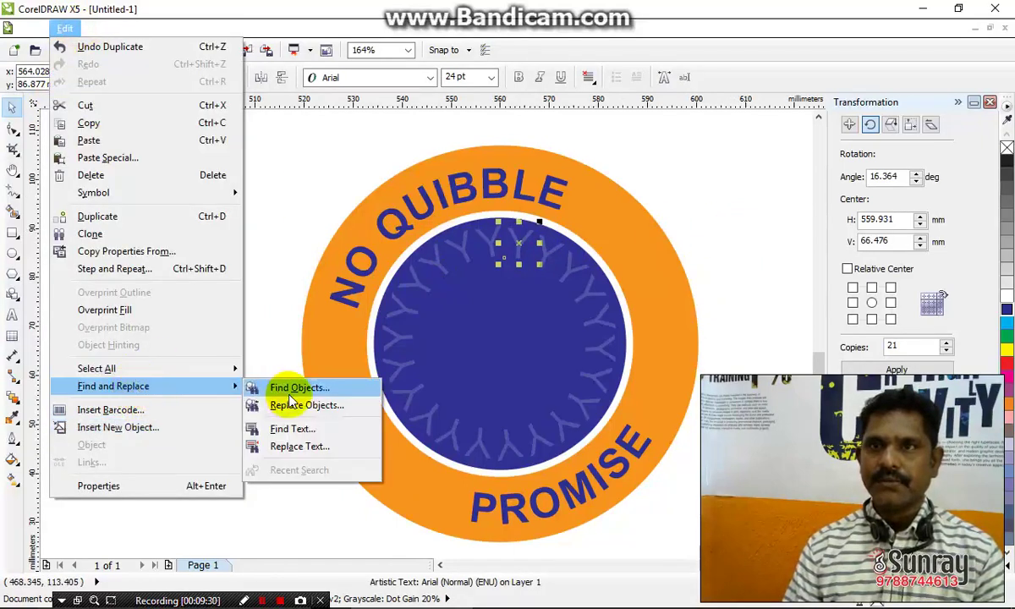
pyautogui.click(292, 389)
pyautogui.click(592, 337)
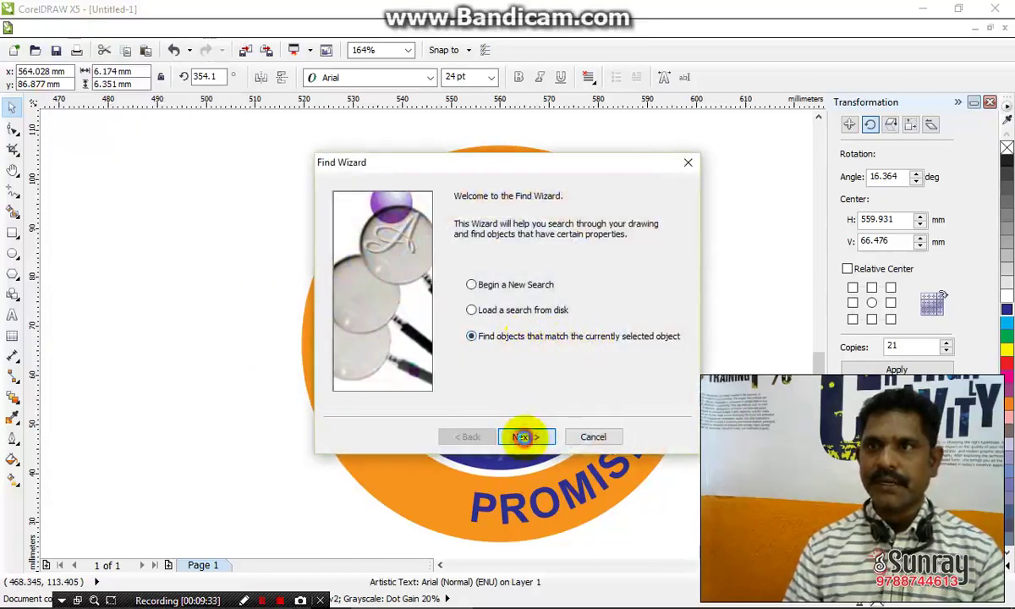
pyautogui.click(522, 436)
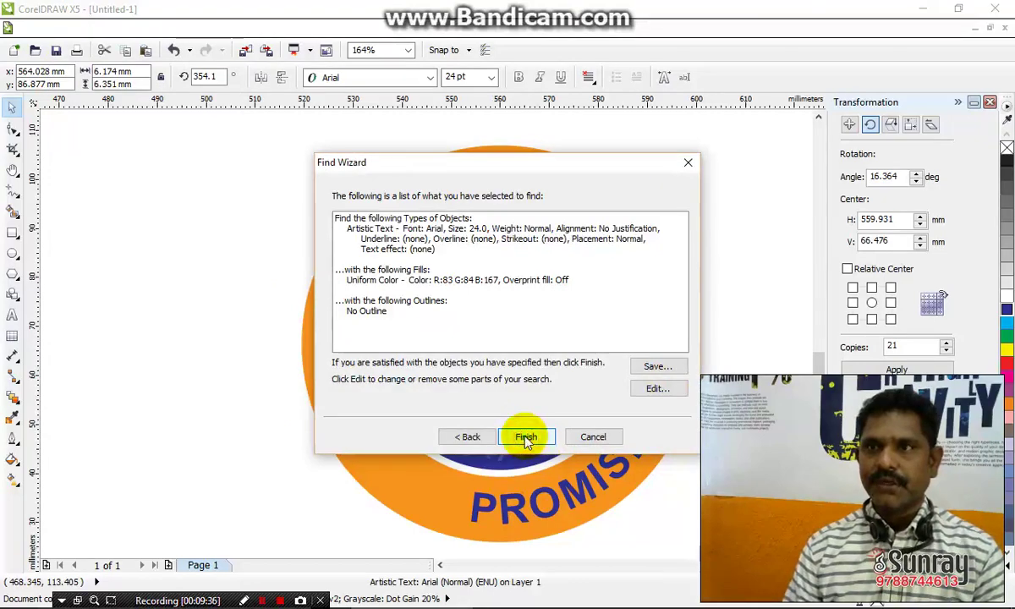
pyautogui.click(526, 437)
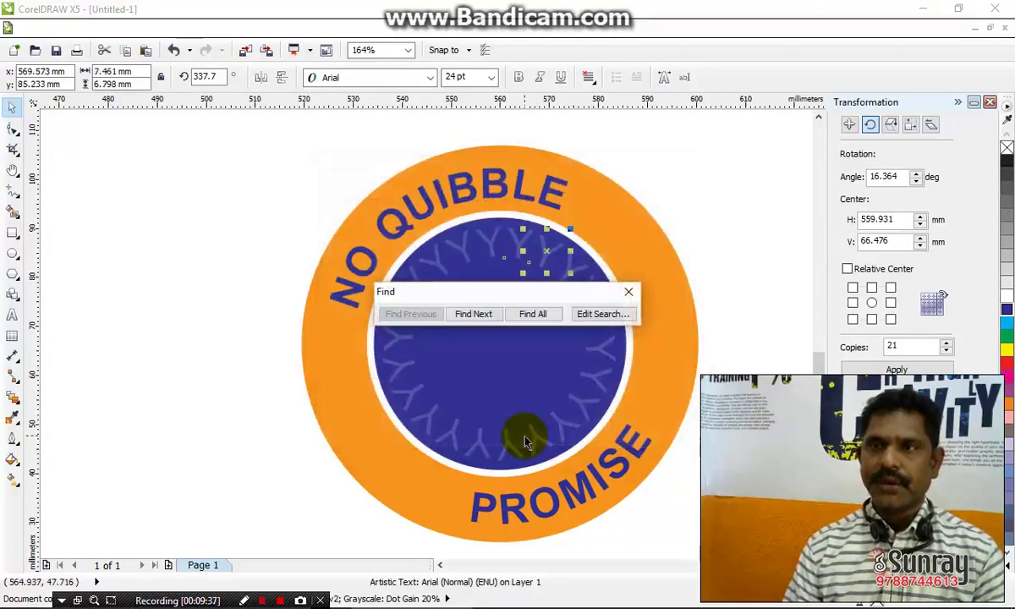
pyautogui.click(533, 315)
pyautogui.click(628, 291)
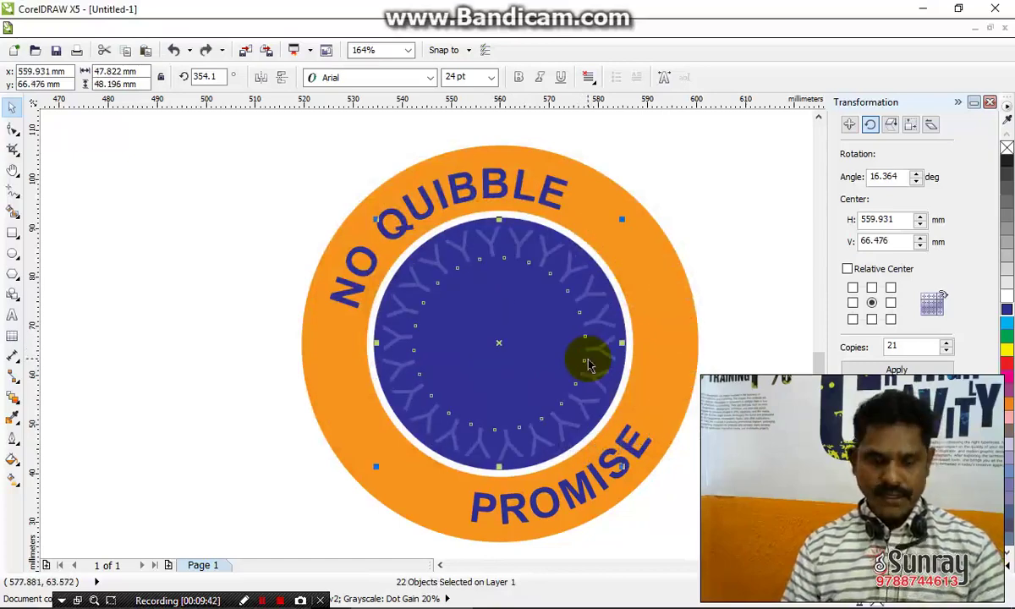
# - Group the selected Ys and create a concentric copy of the ring inside it, scaled to about 70.3%
pyautogui.hotkey('ctrl', 'g')
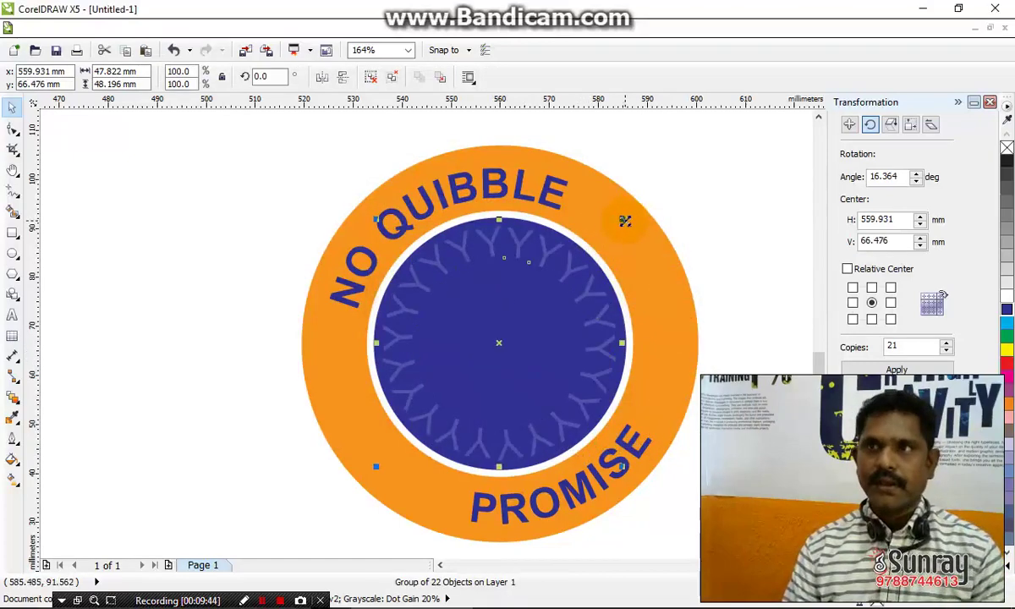
pyautogui.moveTo(624, 220); pyautogui.dragTo(589, 257)
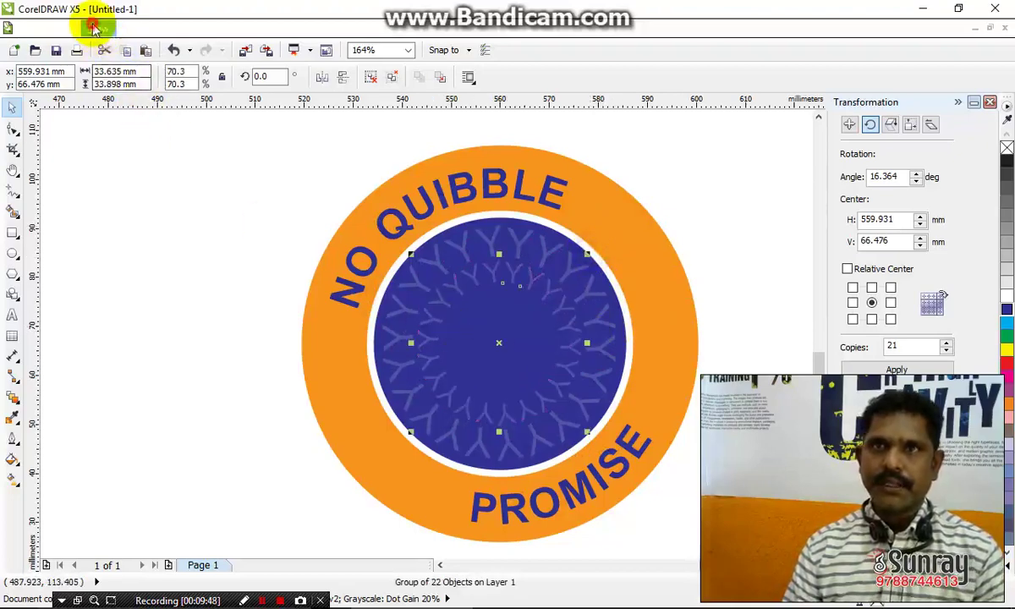
# - Start a Find Wizard search for objects that match the selected inner Y ring
pyautogui.click(87, 30)
pyautogui.moveTo(64, 29)
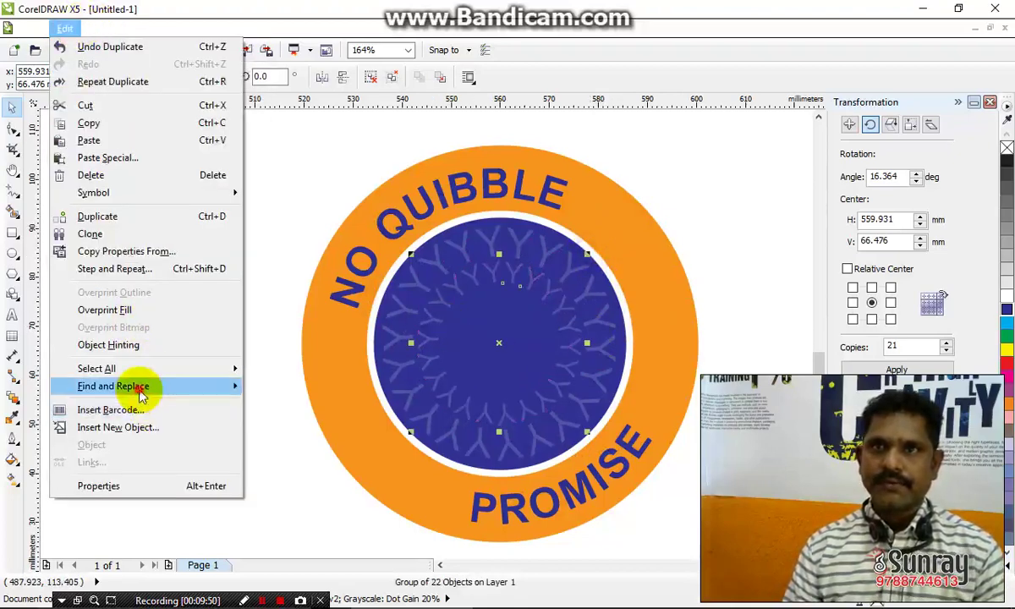
pyautogui.moveTo(144, 386)
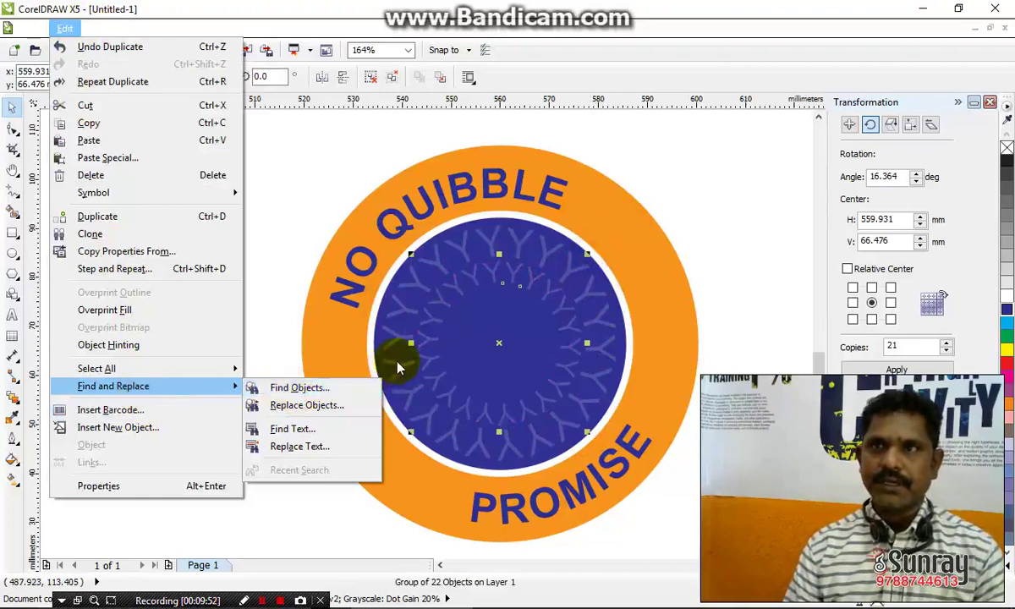
pyautogui.click(311, 387)
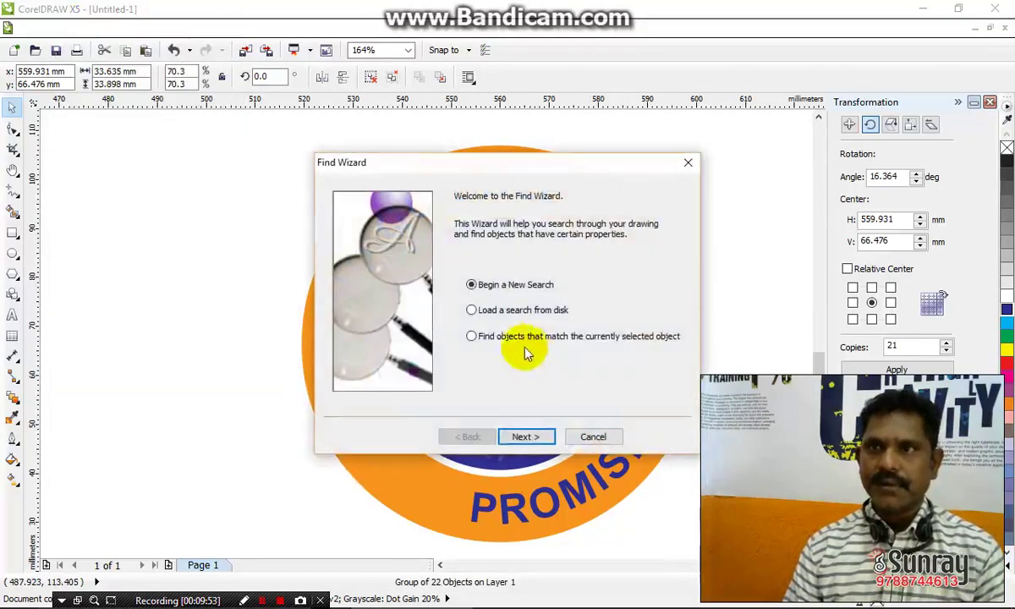
pyautogui.click(471, 337)
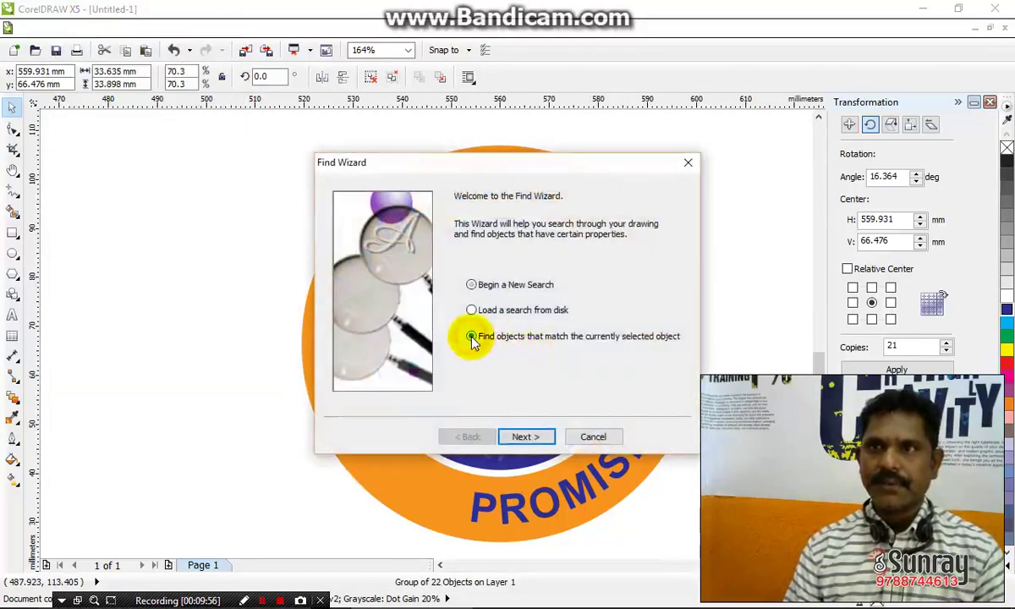